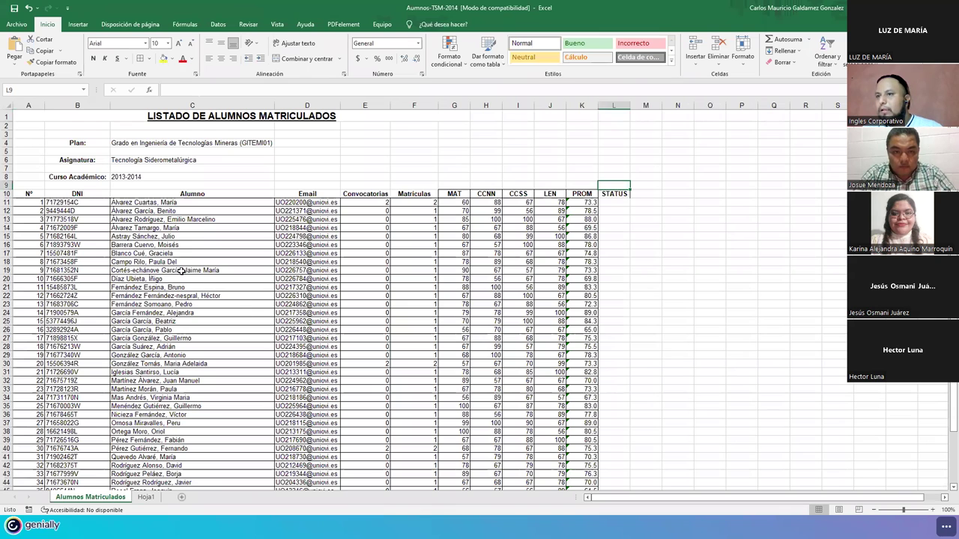
Add cell borders to the STATUS column from its header in L10 down to row 51
scroll(180, 268, "down", 1, "ctrl")
scroll(189, 267, "down", 1, "ctrl")
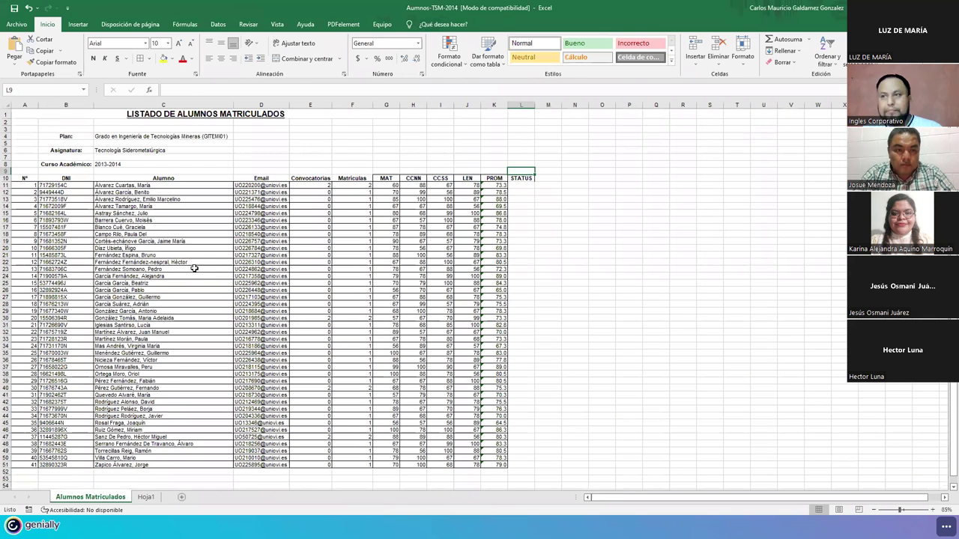
left_click(193, 233)
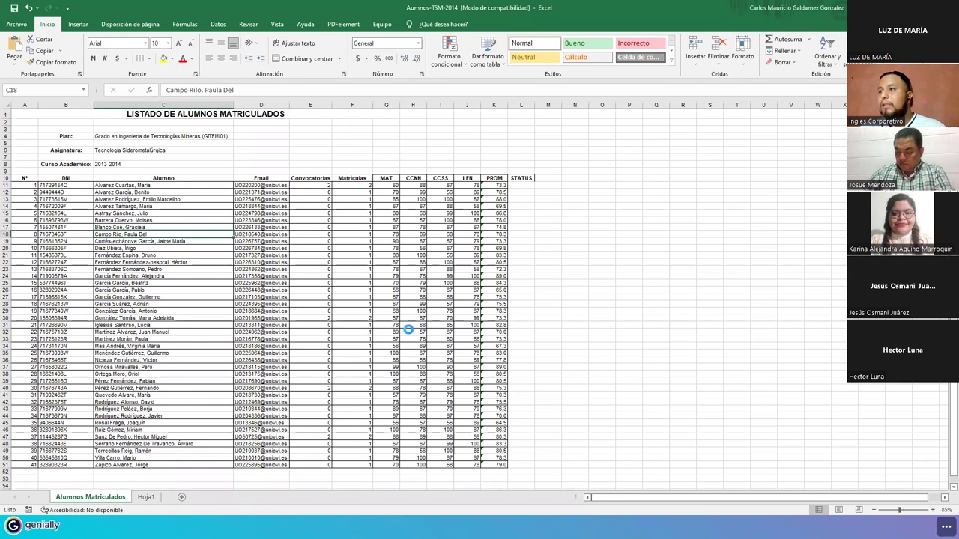
scroll(408, 333, "up", 2, "ctrl")
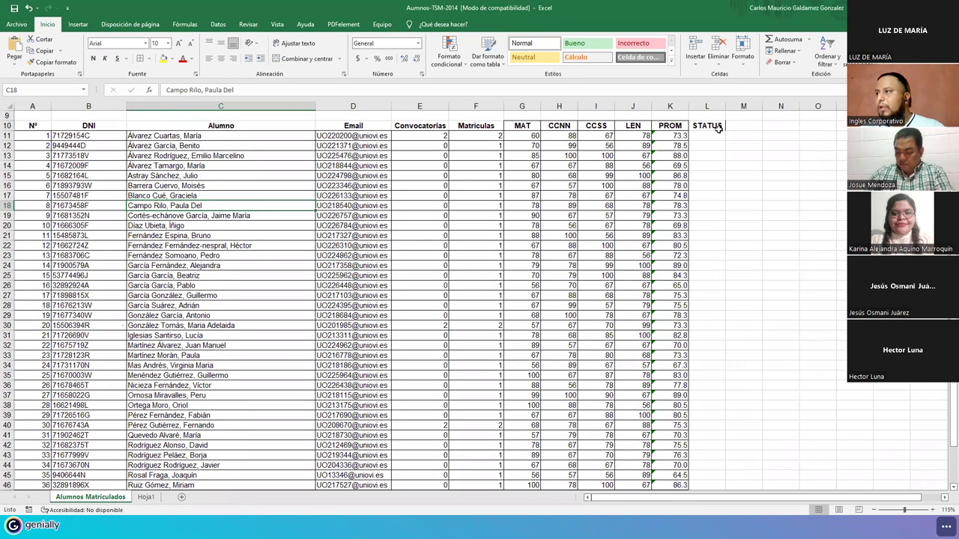
left_click_drag(697, 125, 671, 385)
scroll(704, 377, "down", 5)
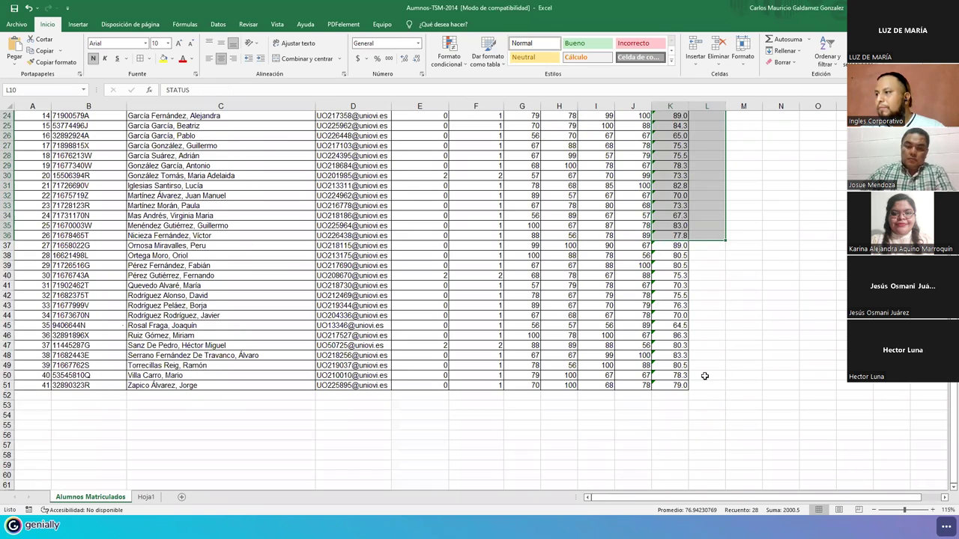
key("ctrl+shift+Down")
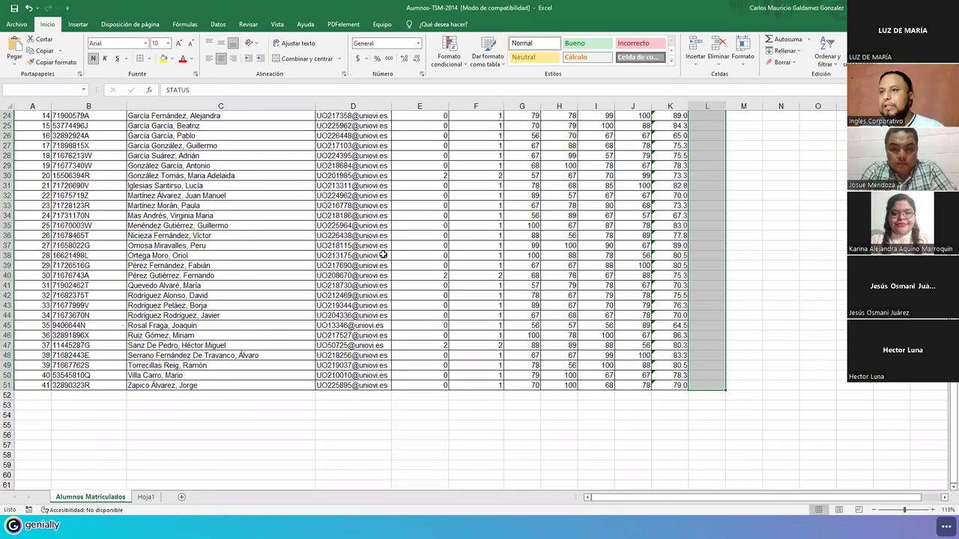
scroll(383, 254, "up", 8)
Delete one blank row above Plan and the blank rows separating Plan, Asignatura and Curso Académico
left_click(6, 130)
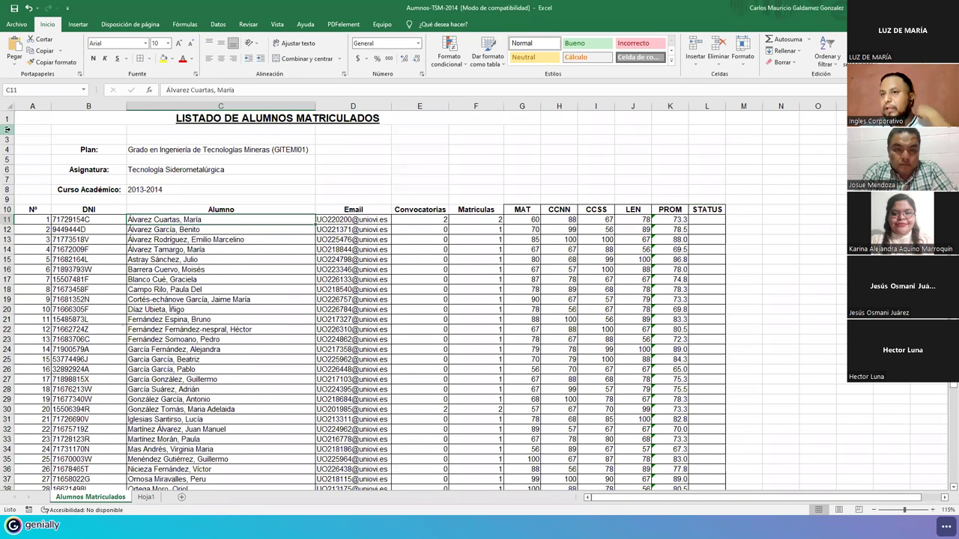
right_click(6, 130)
left_click(32, 212)
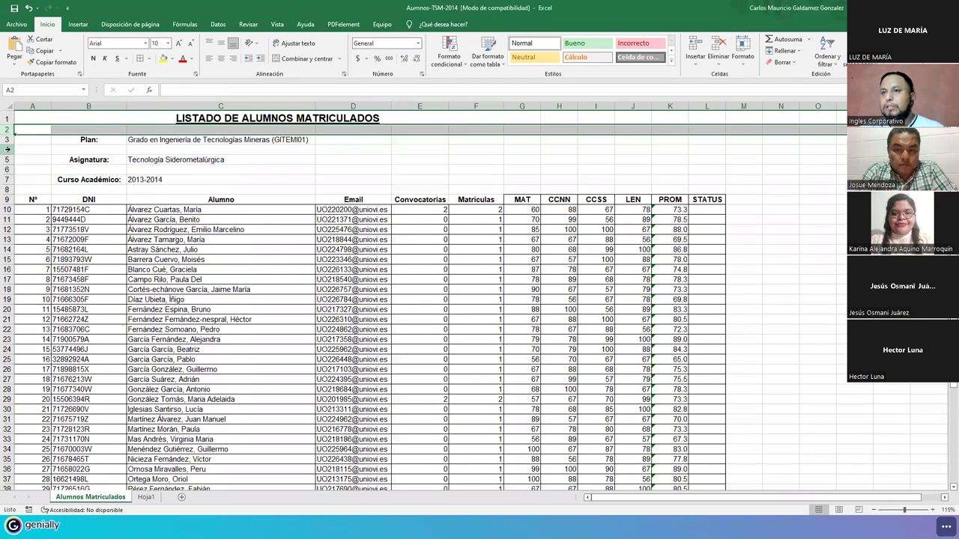
right_click(7, 150)
left_click(34, 232)
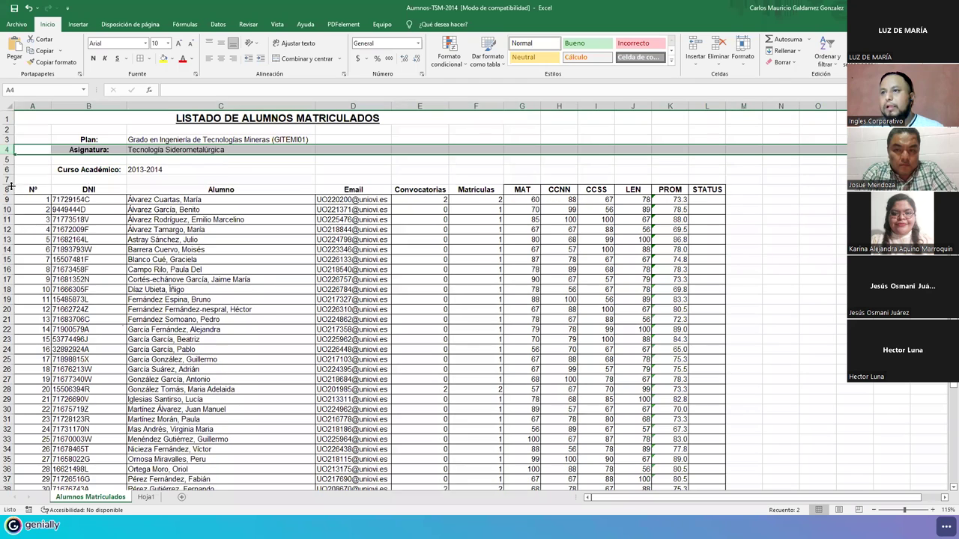
right_click(7, 162)
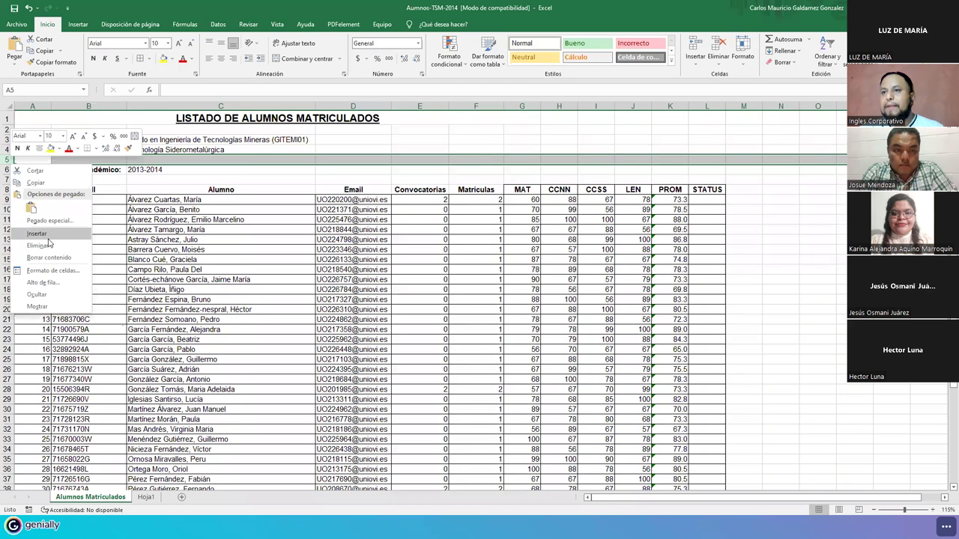
left_click(47, 240)
left_click(271, 319)
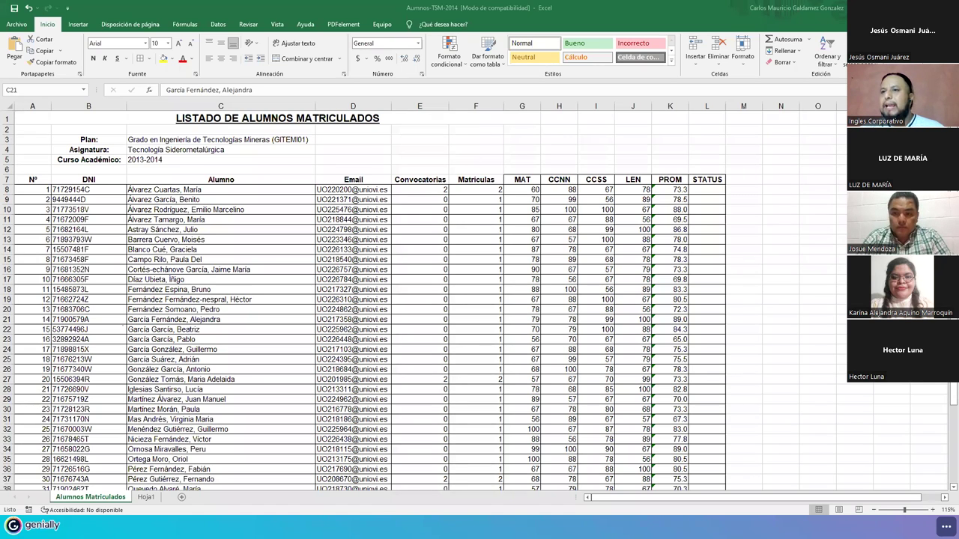
Select the student table's header row from Nº to STATUS, and switch to the Hoja1 sheet
left_click(28, 180)
left_click_drag(205, 180, 712, 180)
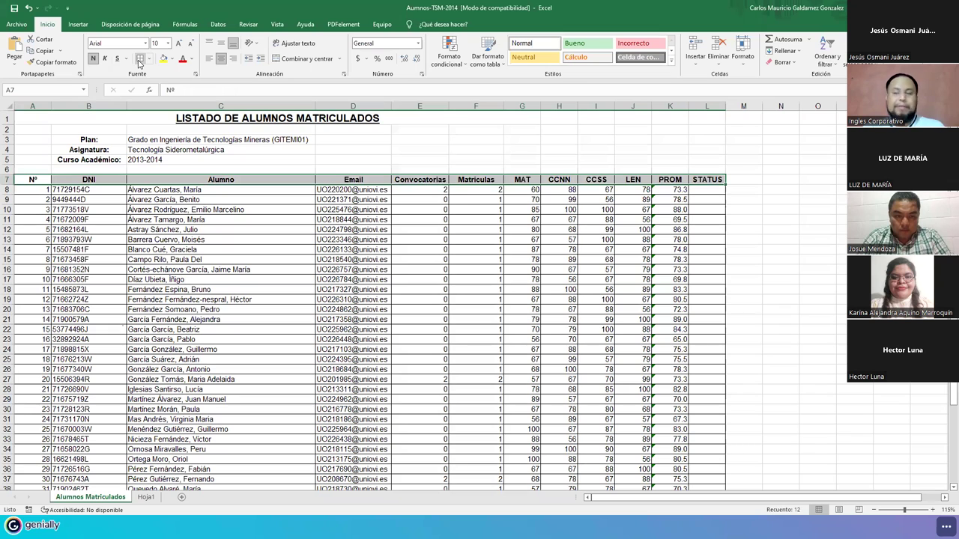
left_click(146, 498)
scroll(204, 327, "up", 6)
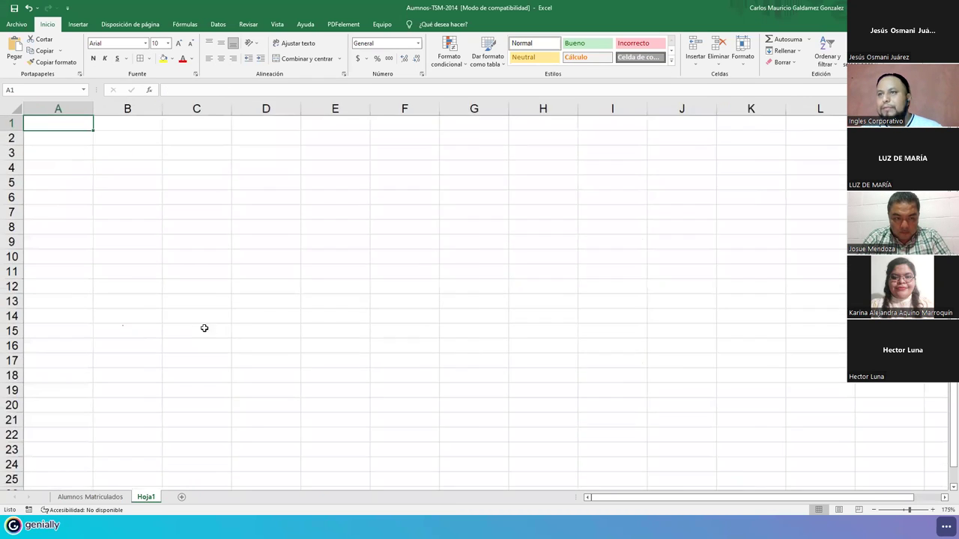
left_click(139, 158)
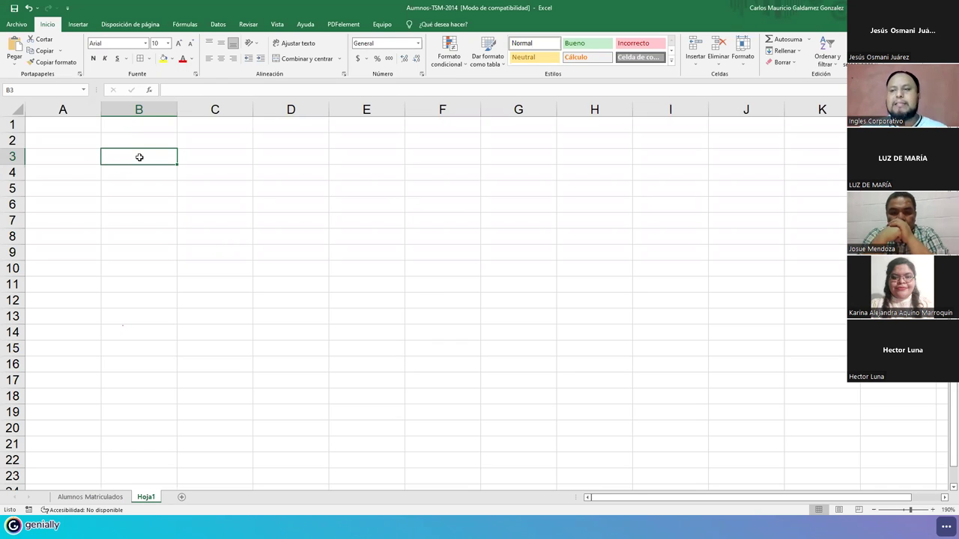
type("=")
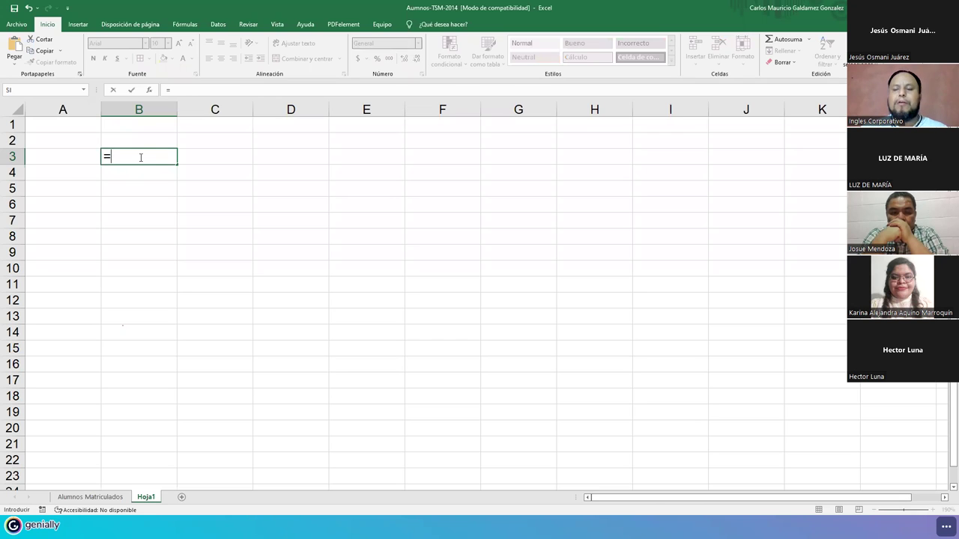
type("si")
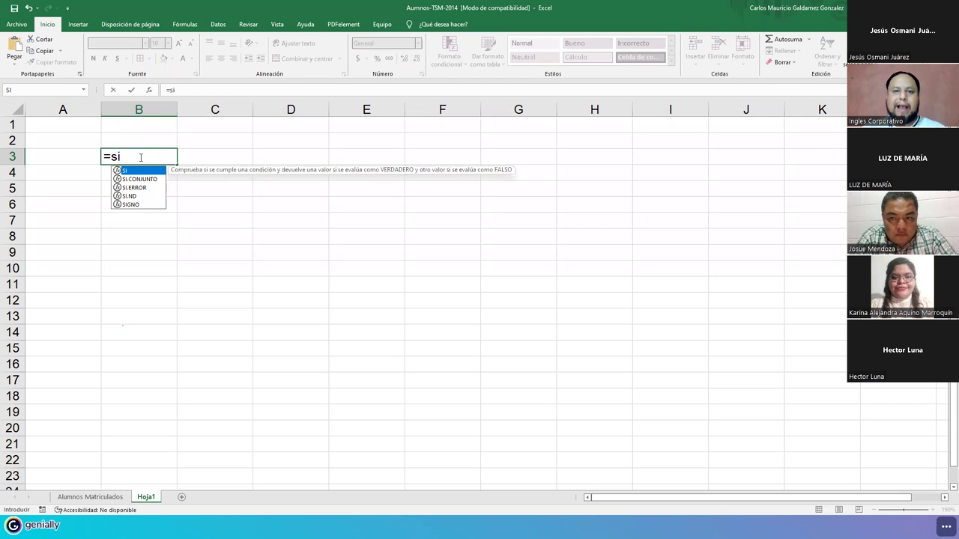
key("Tab")
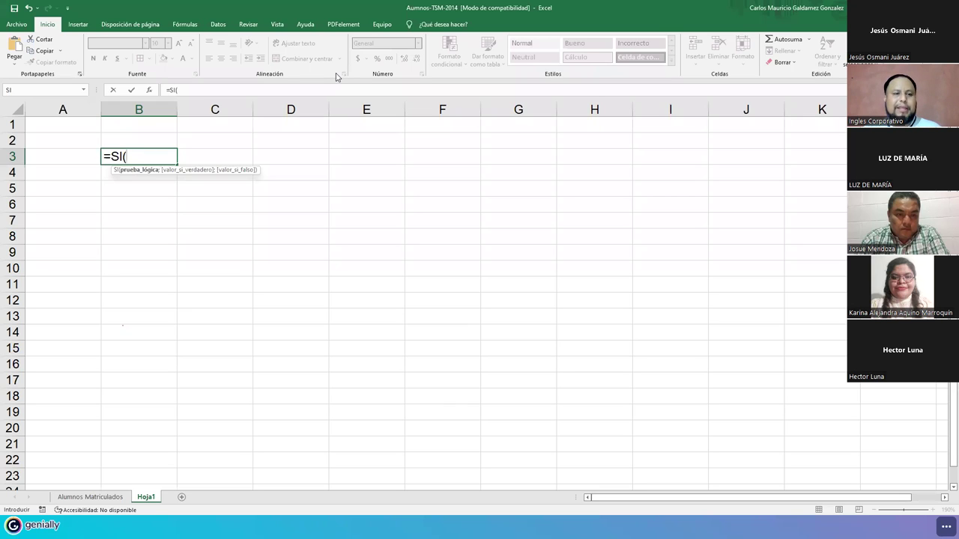
left_click(152, 153)
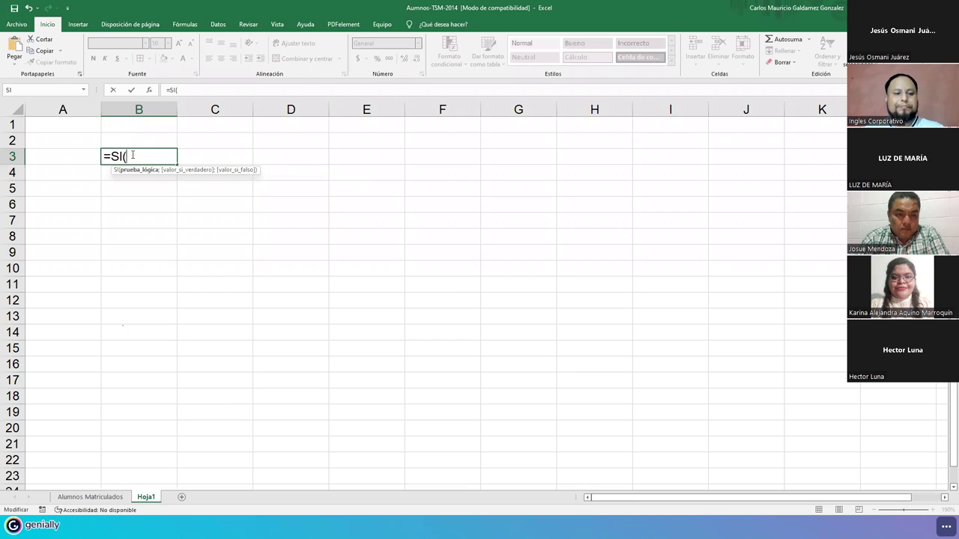
key("Escape")
Enter 80 in cell A1 of Hoja1 as the sample grade
left_click(57, 127)
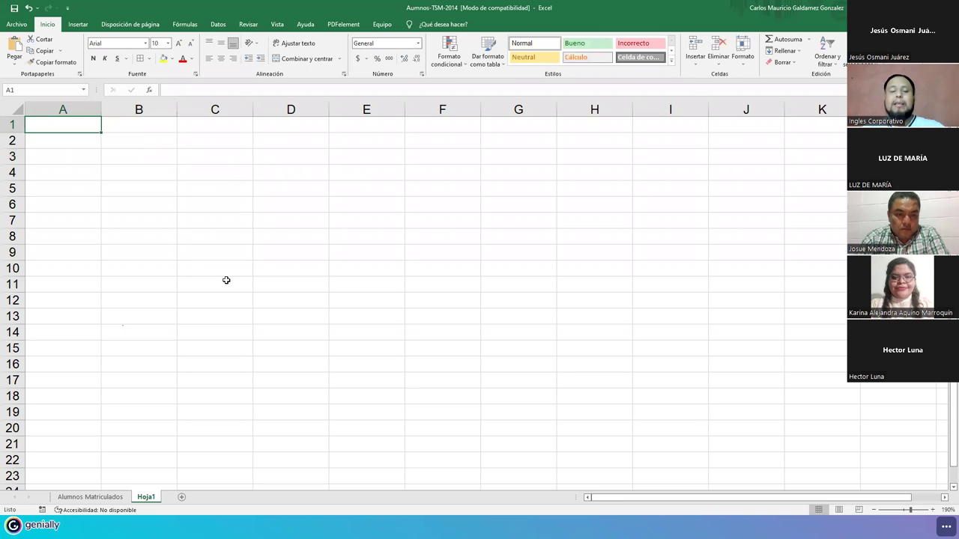
type("80'")
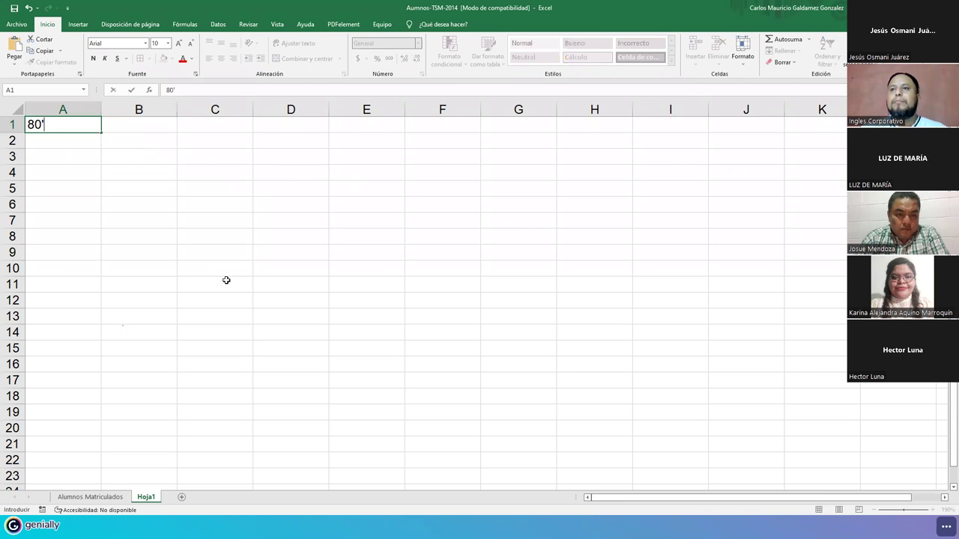
key("BackSpace")
key("Return")
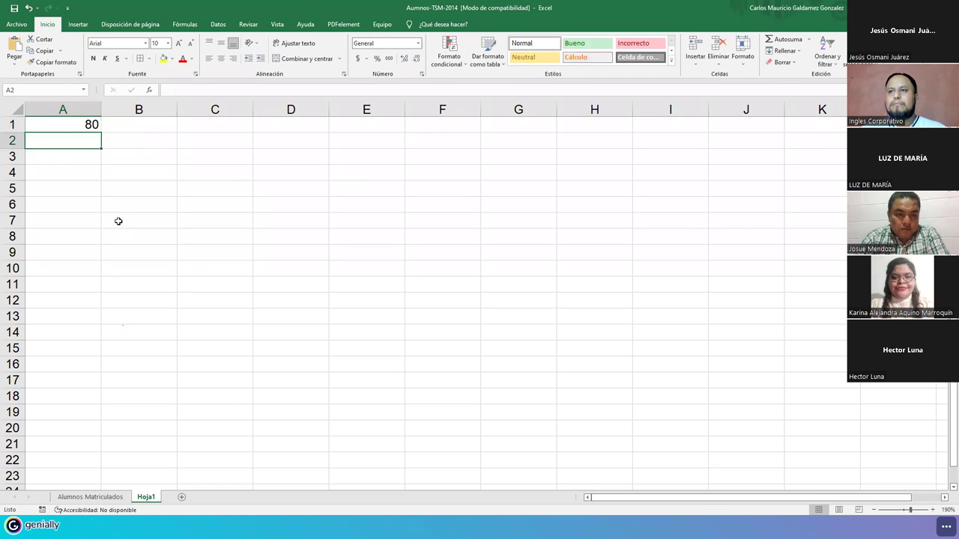
left_click(75, 123)
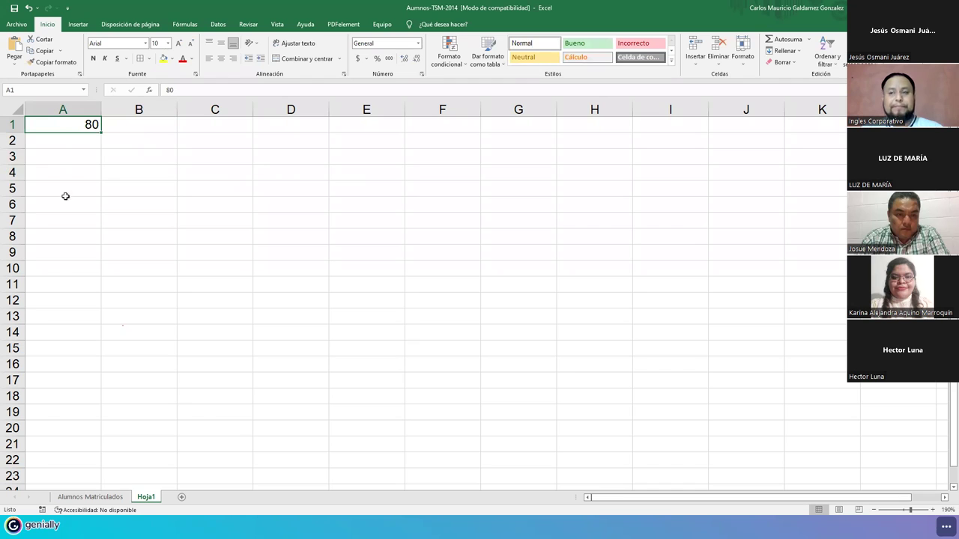
Start an SI function in cell B4 and move its syntax tooltip above the cell
left_click(134, 171)
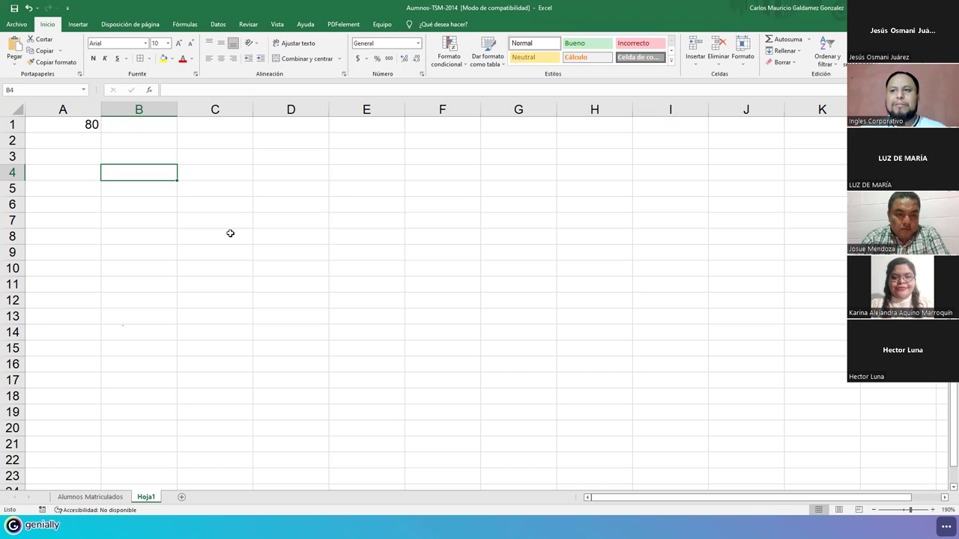
type("=")
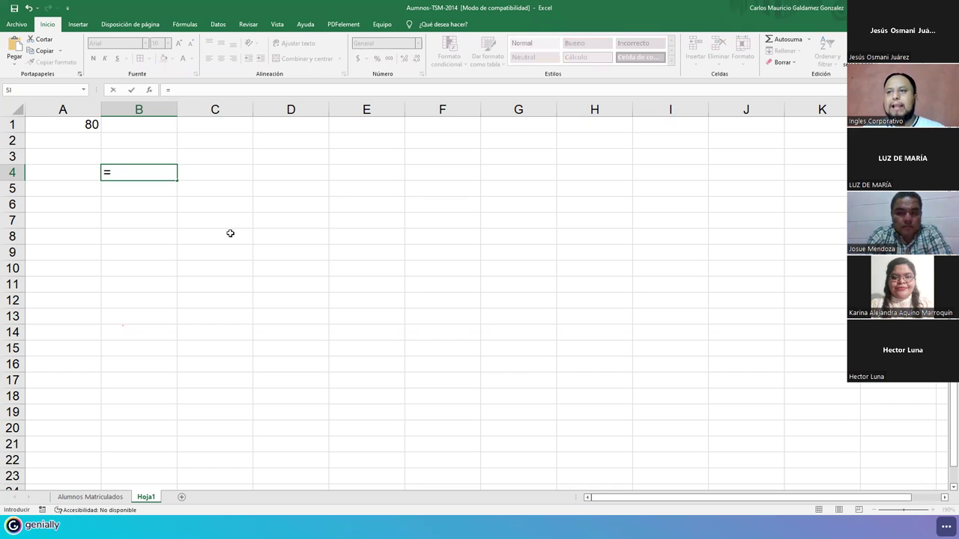
type("si")
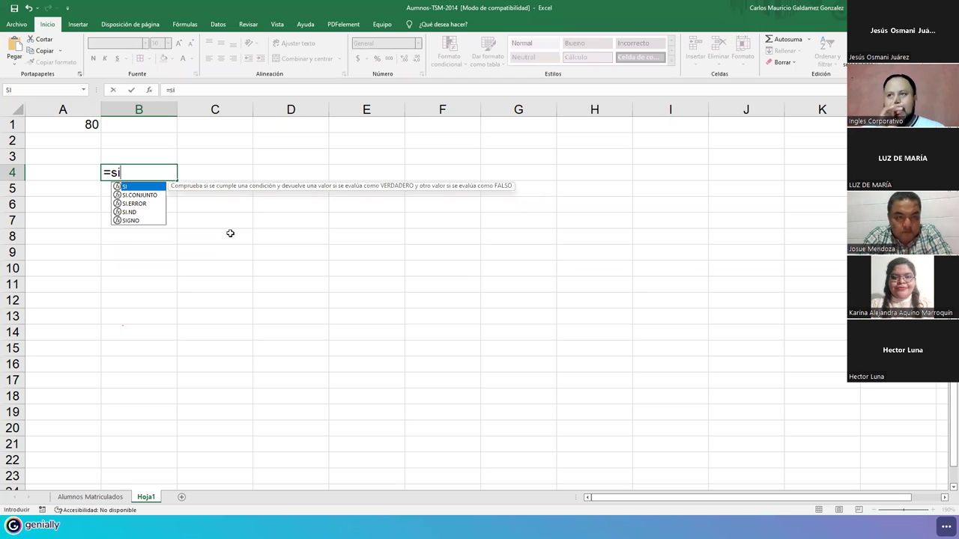
key("Tab")
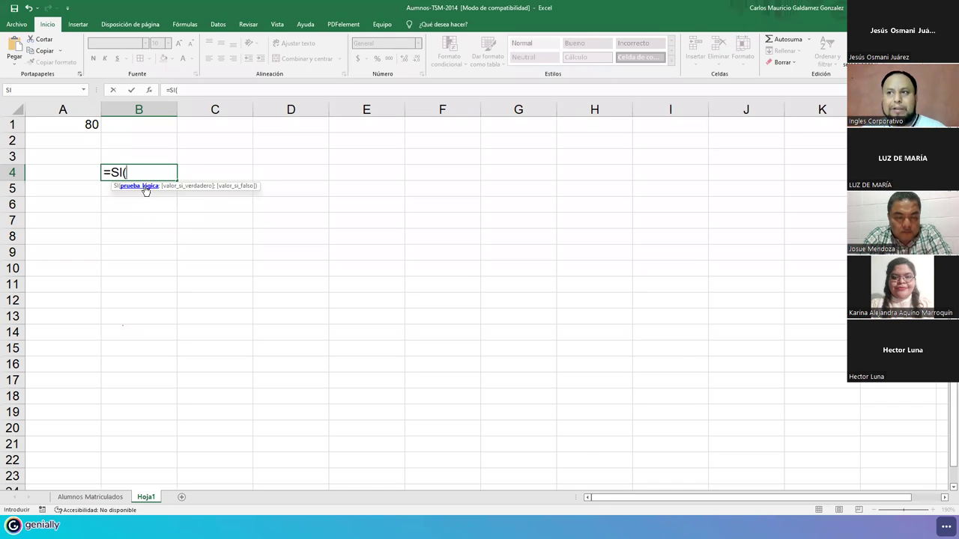
left_click_drag(240, 188, 252, 155)
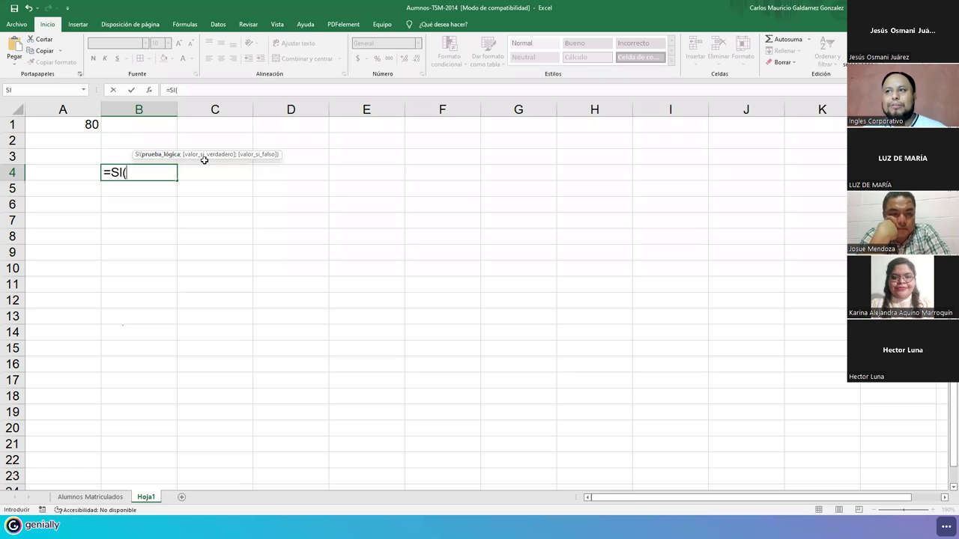
left_click(145, 172)
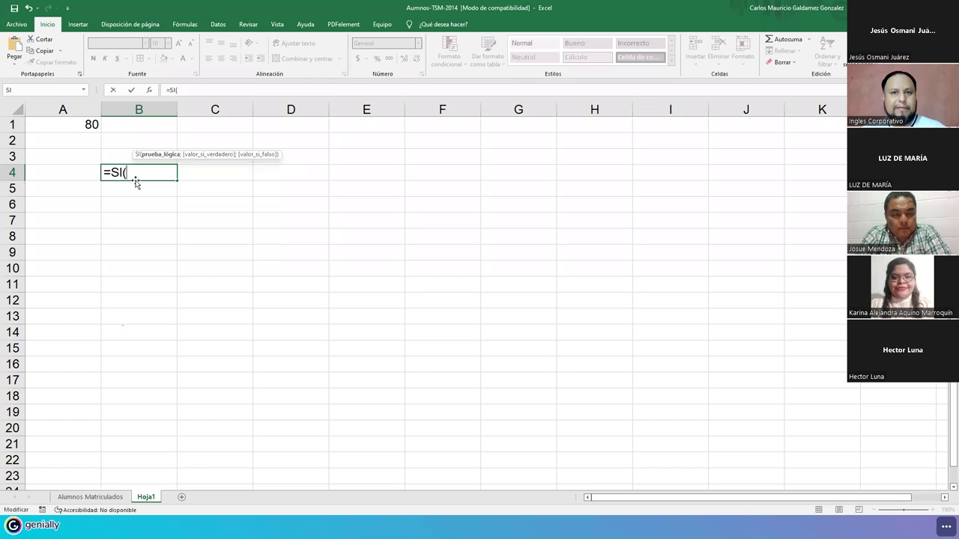
Enter A1>=70 as the logical test of the SI formula in B4, followed by a semicolon separator
left_click(72, 127)
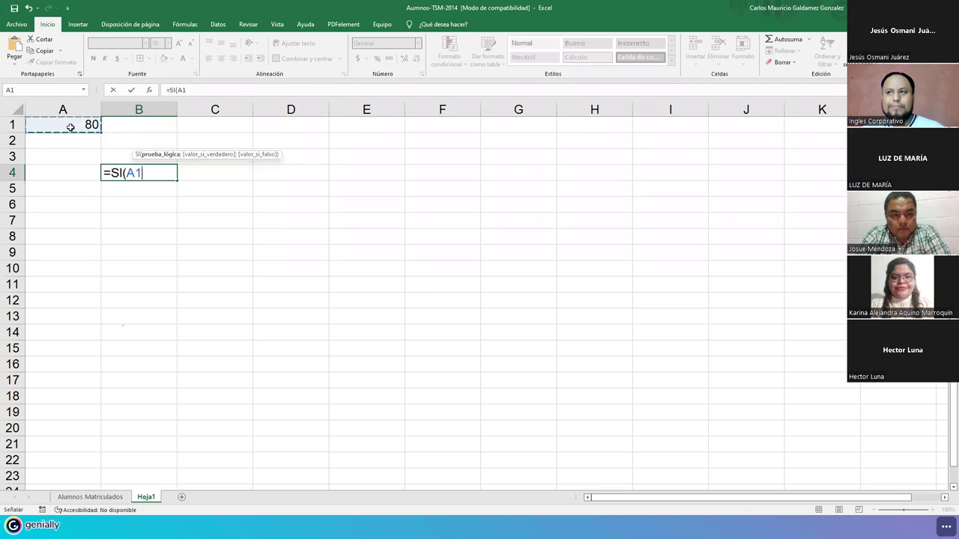
type(">")
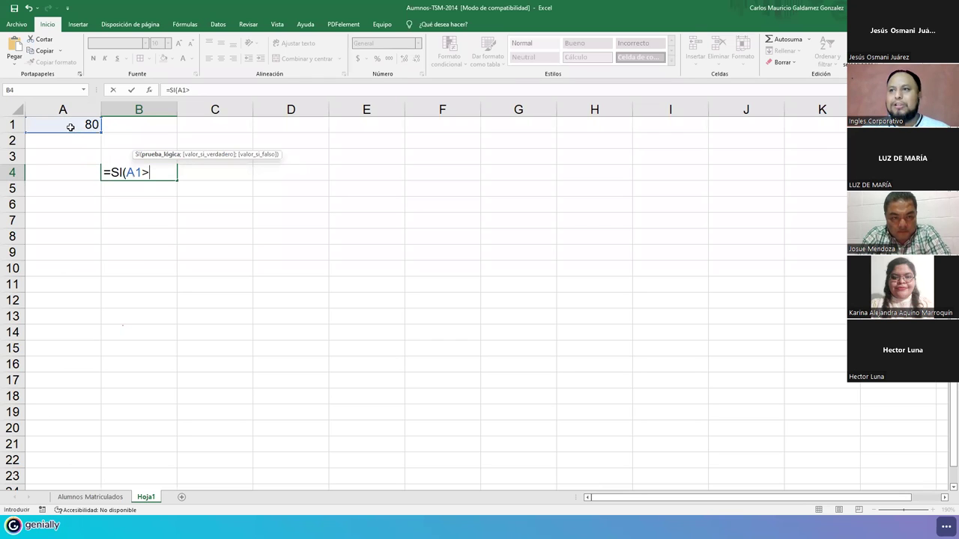
type("=")
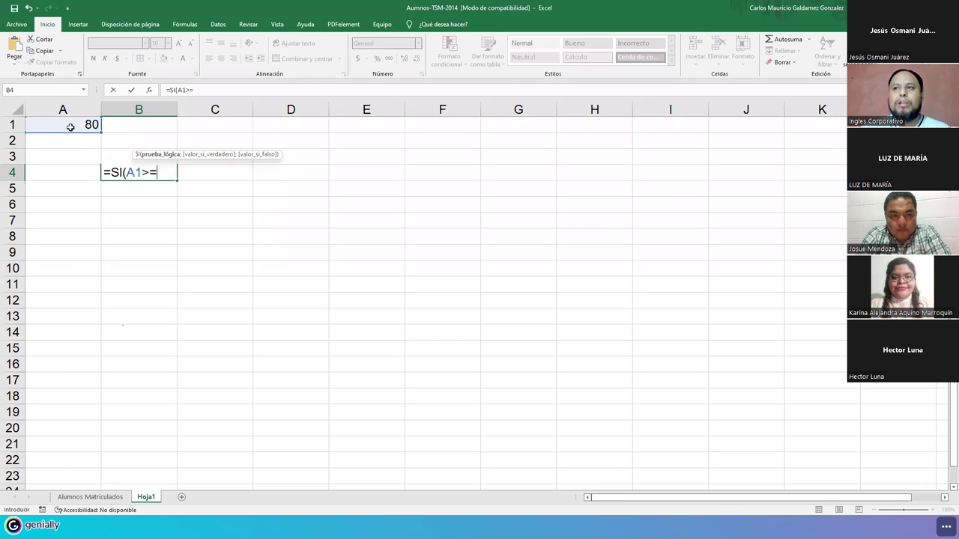
type("70")
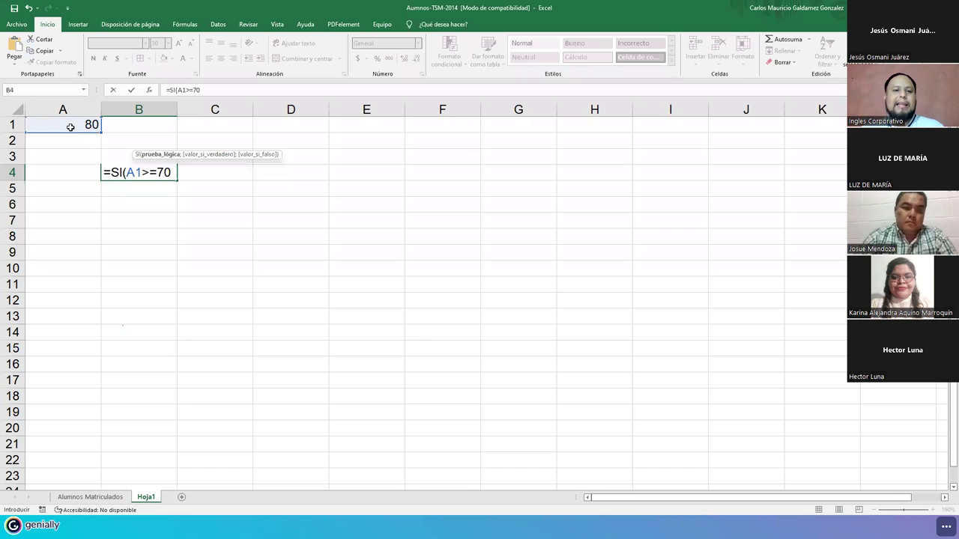
double_click(169, 173)
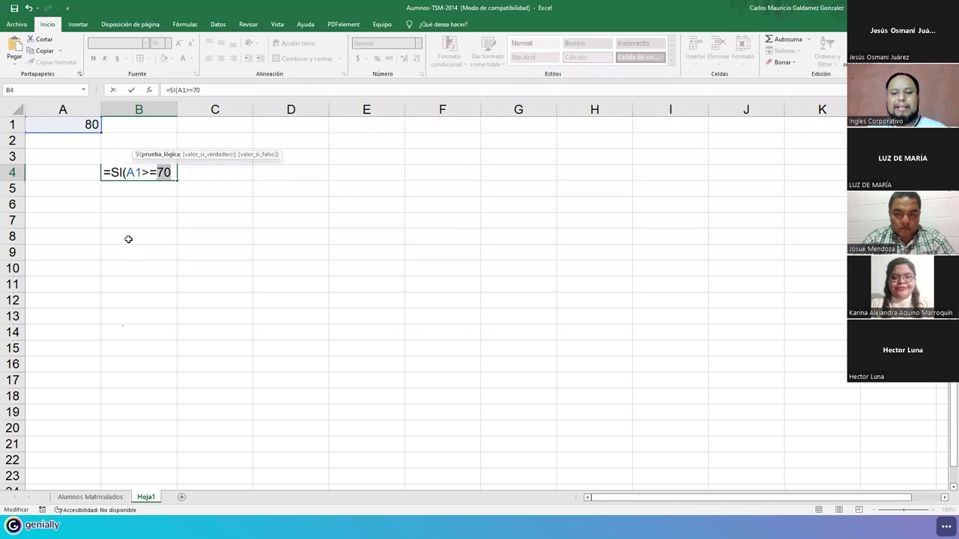
key("Right")
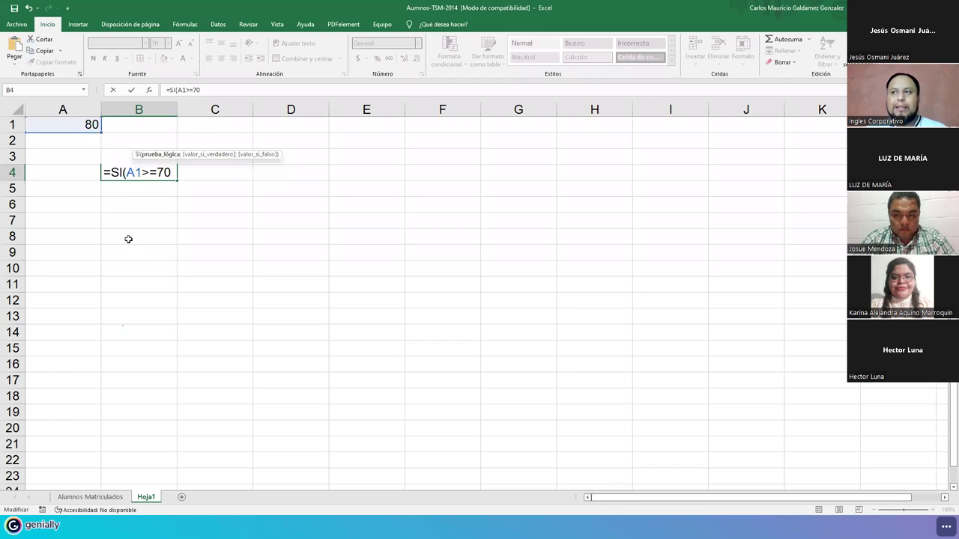
left_click(170, 155)
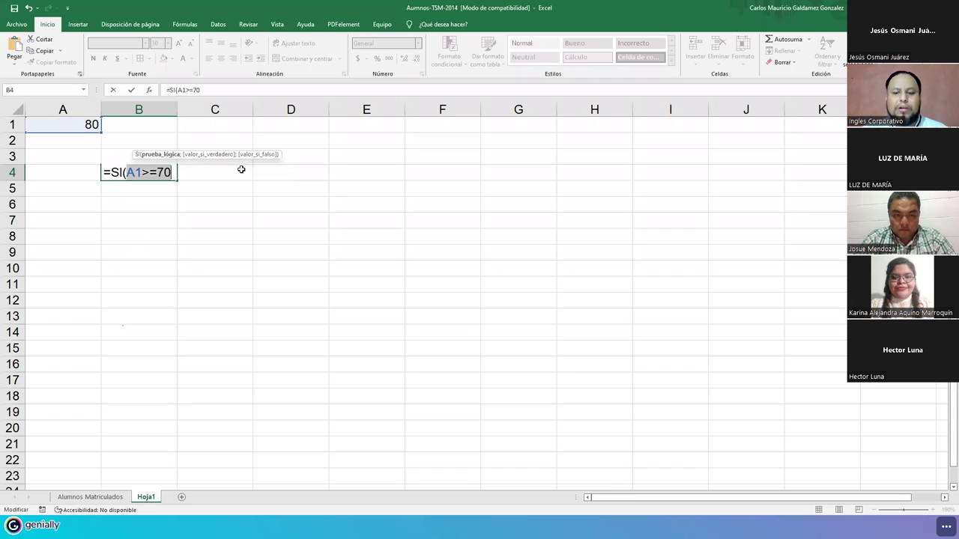
key("Delete")
key("ctrl+z")
key("Right")
type(";")
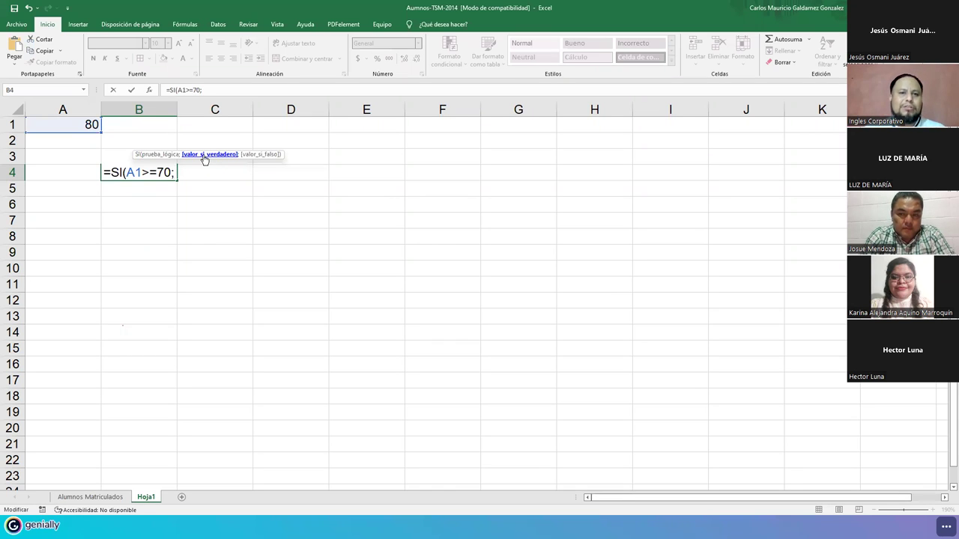
Complete the SI formula in B4 with "Aprobó" as the true value and "Reprobó" as the false value
type("\"")
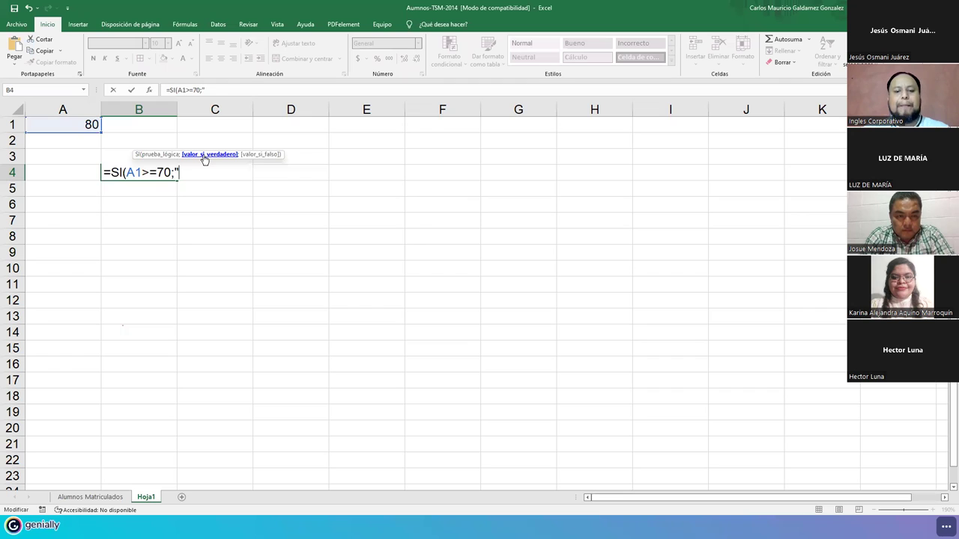
type("Aprobó\"")
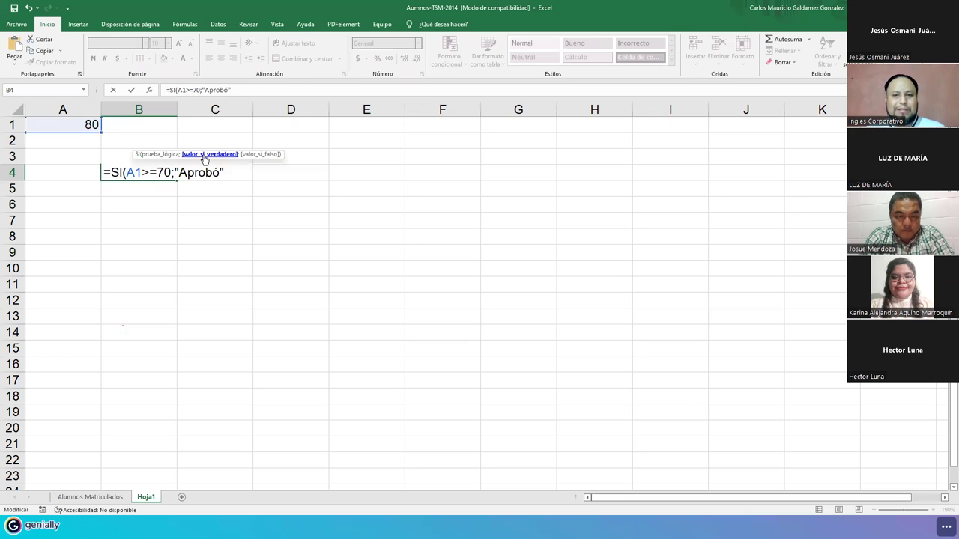
type(";\"")
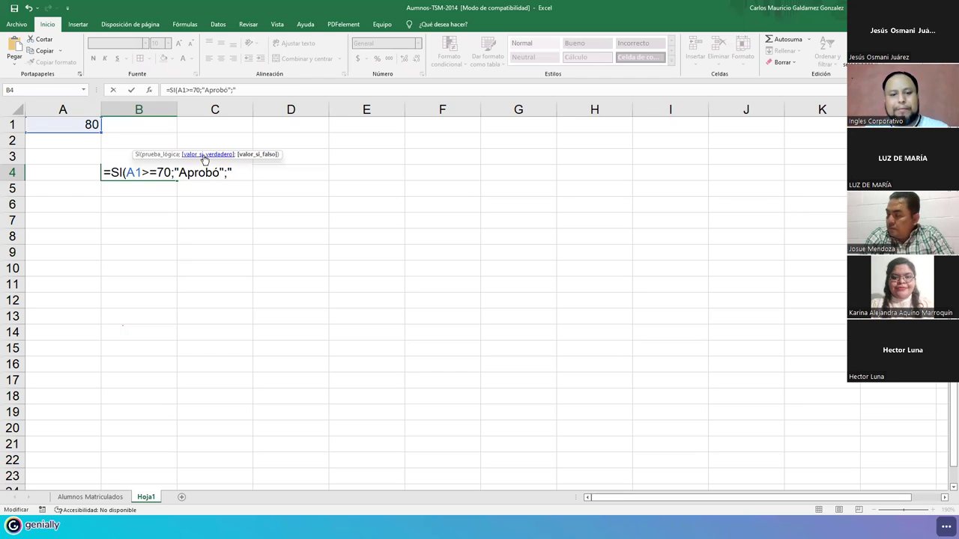
type("Reprobó\"")
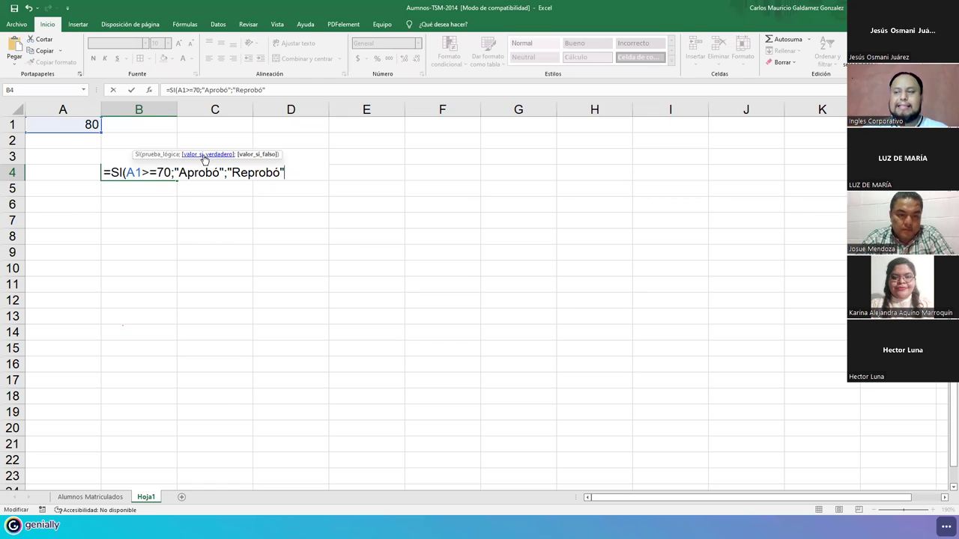
type(")")
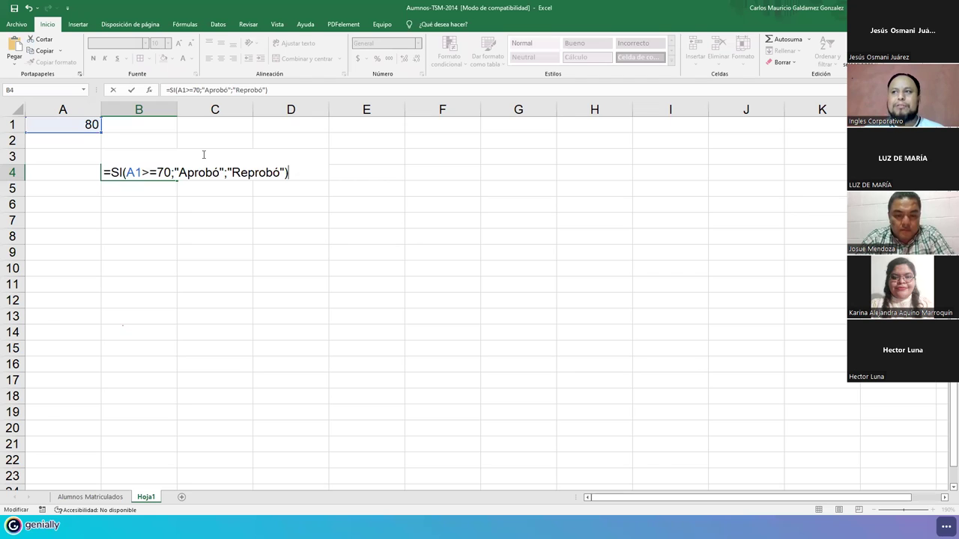
key("Return")
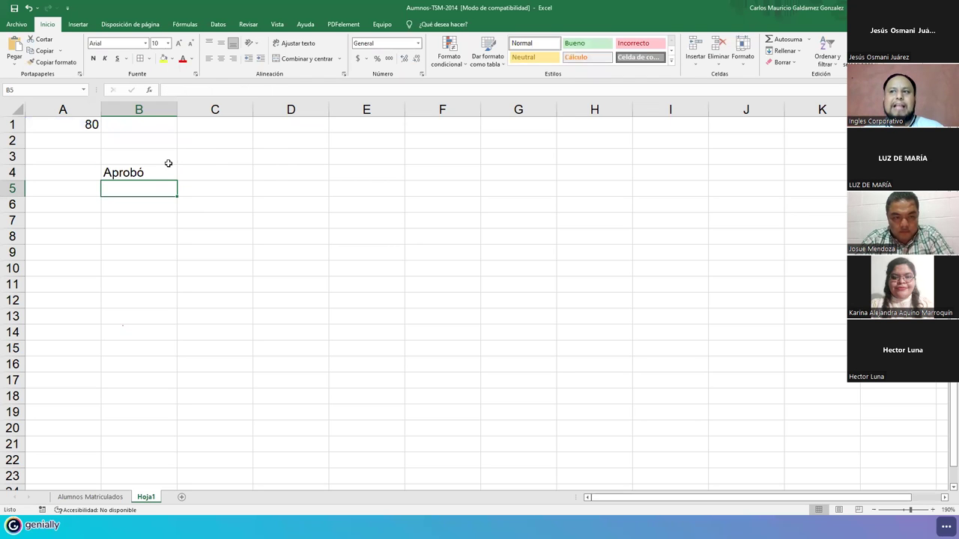
Examine the logical test and the true value inside the SI formula of cell B4 without changing it
left_click(142, 174)
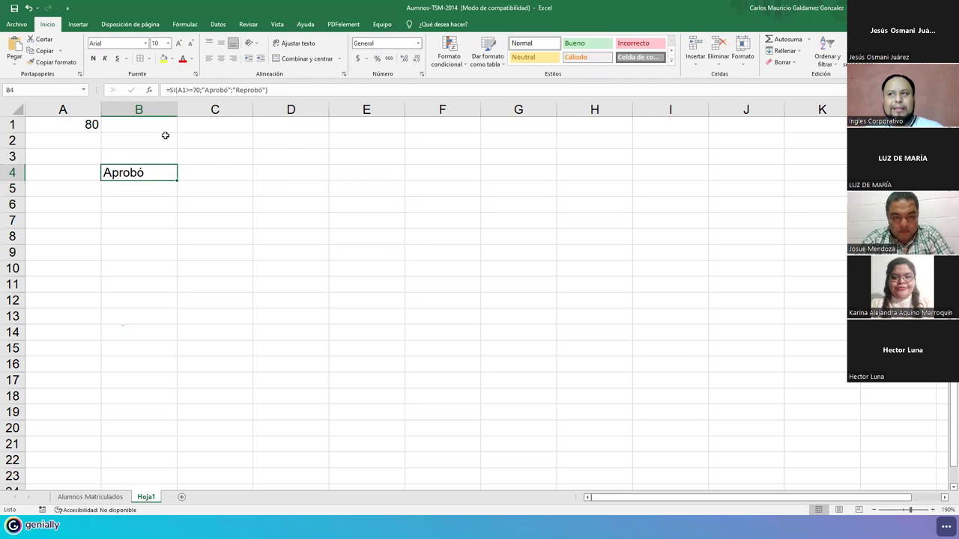
left_click(195, 89)
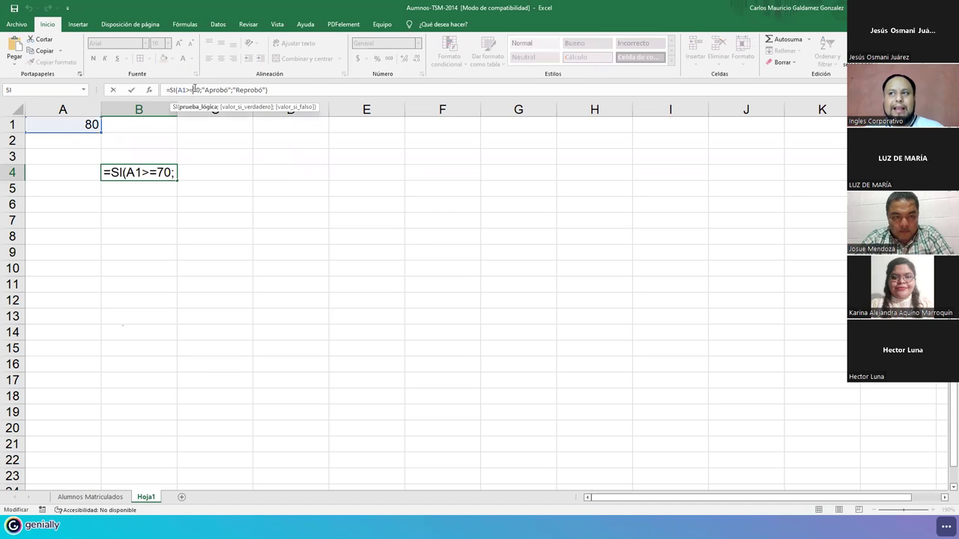
left_click_drag(177, 89, 203, 89)
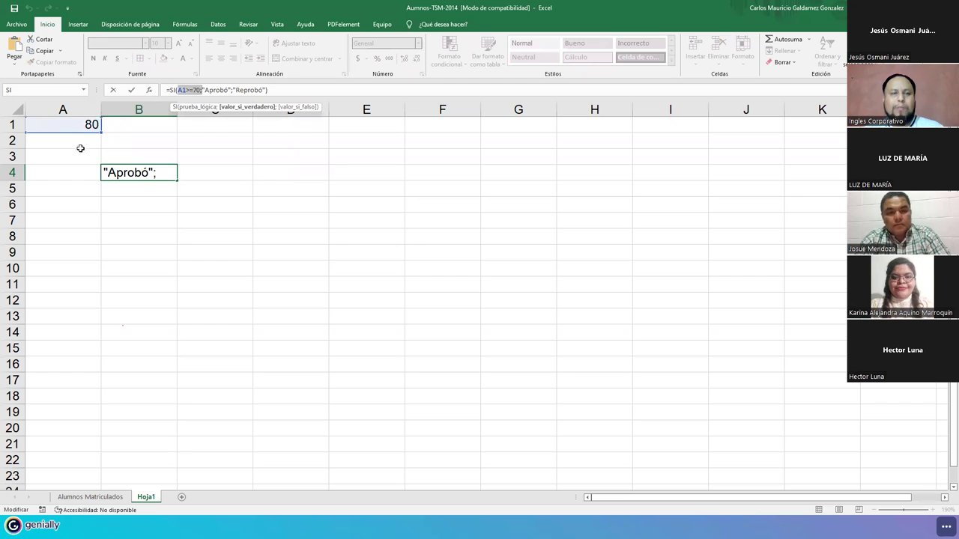
key("Escape")
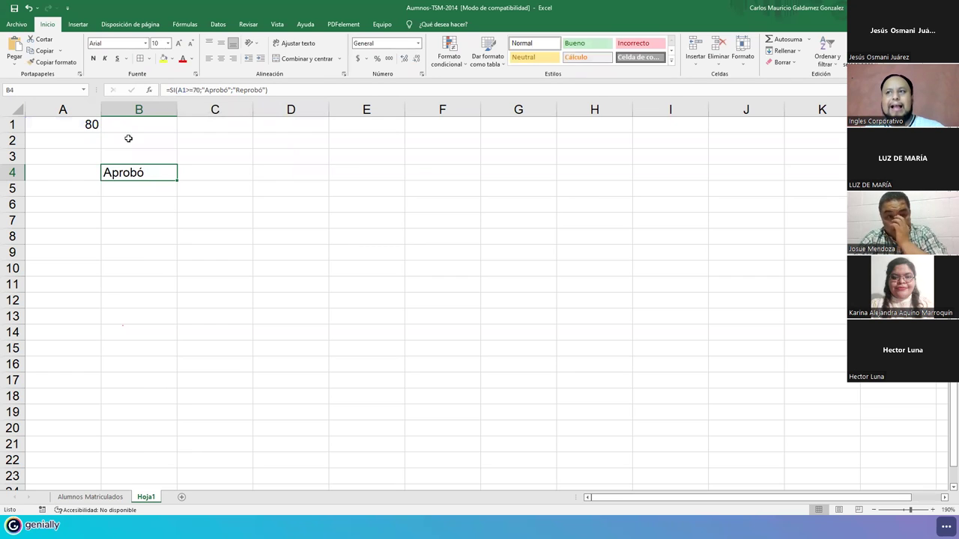
left_click(205, 89)
left_click_drag(204, 89, 229, 90)
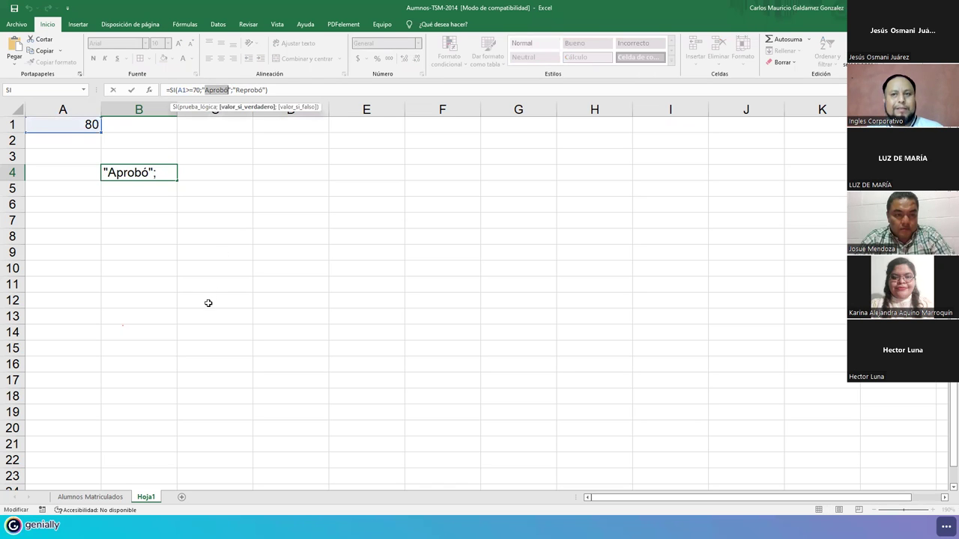
left_click(140, 172)
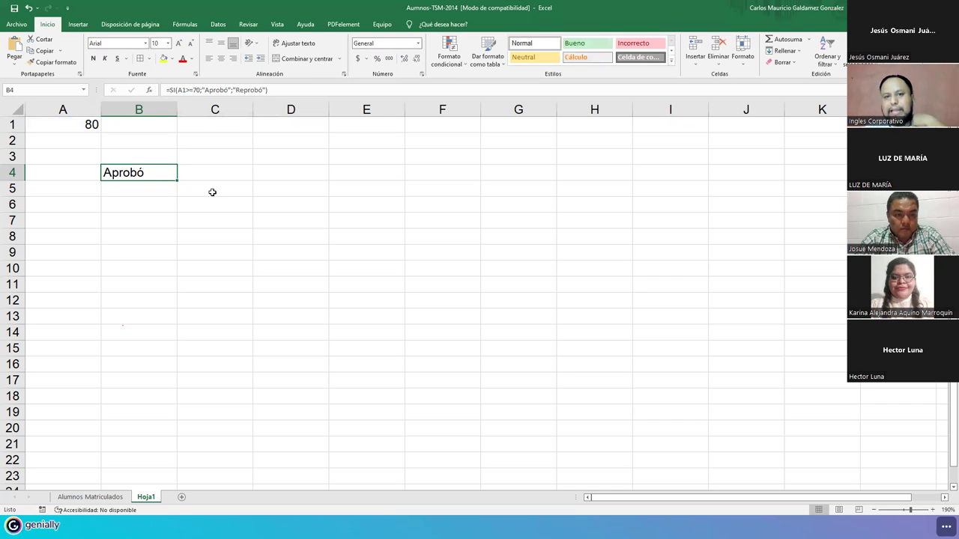
Test the SI formula in B4 by setting the grade in A1 first to 75 and finally to 60
left_click(73, 129)
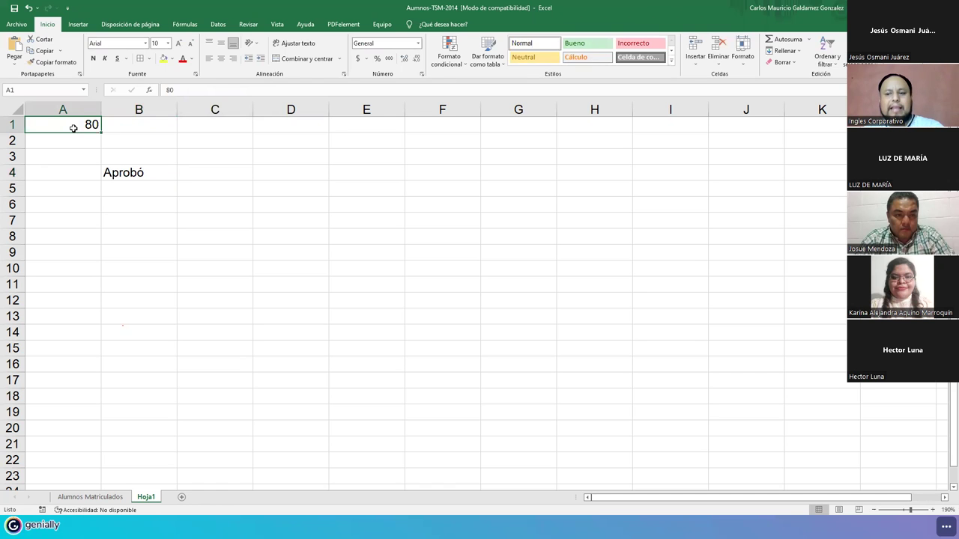
type("75")
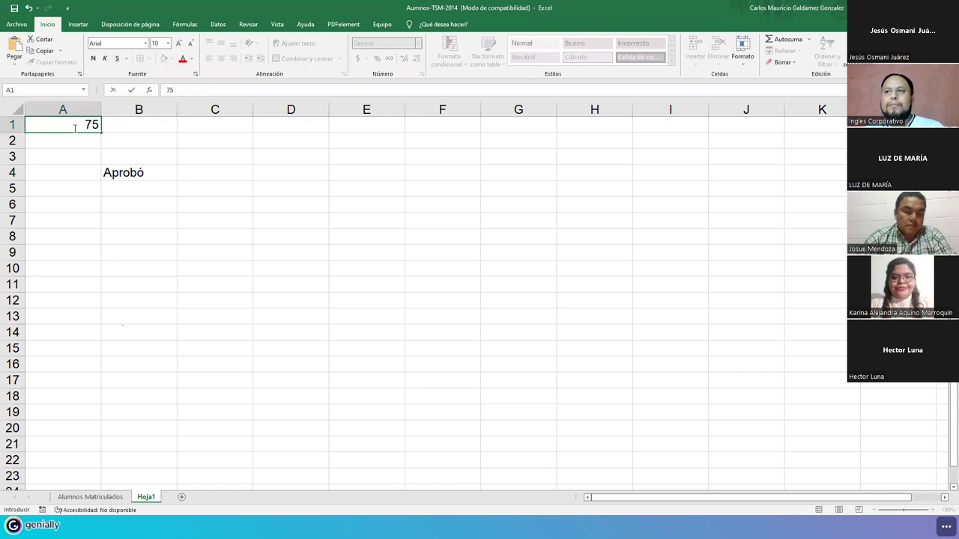
key("Return")
left_click(73, 128)
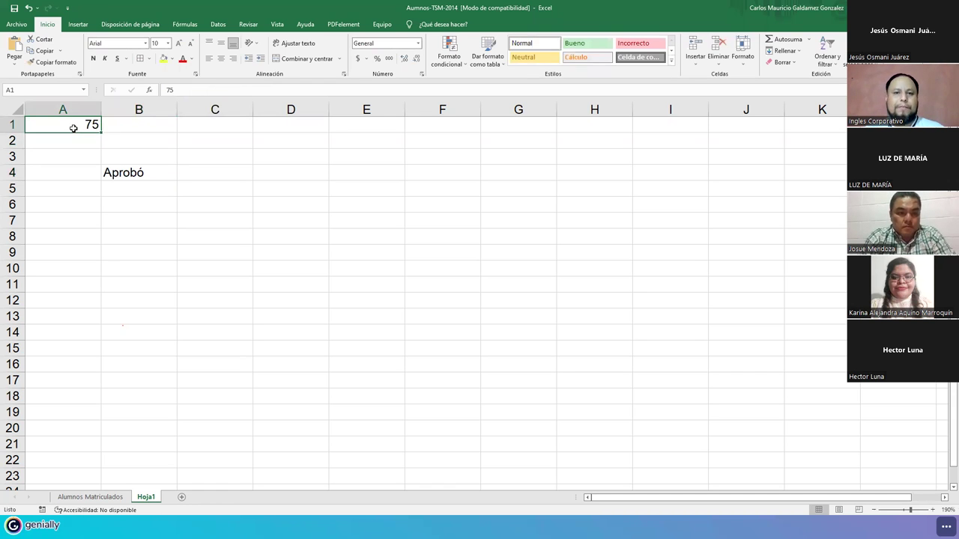
type("60")
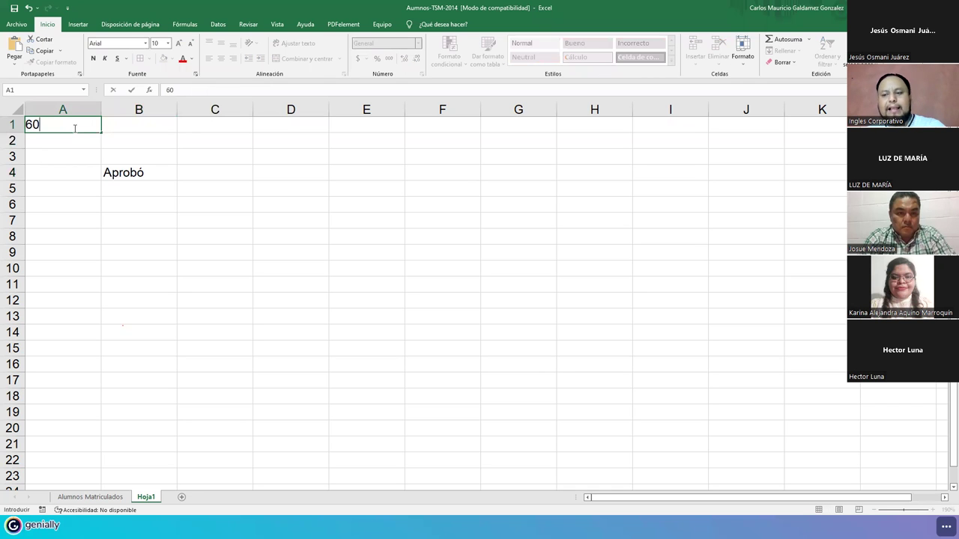
key("Return")
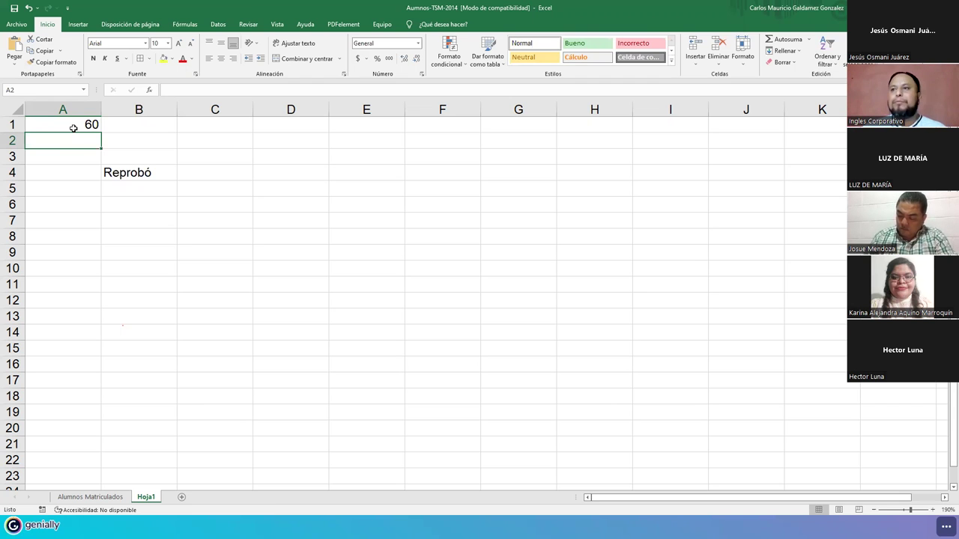
left_click(74, 128)
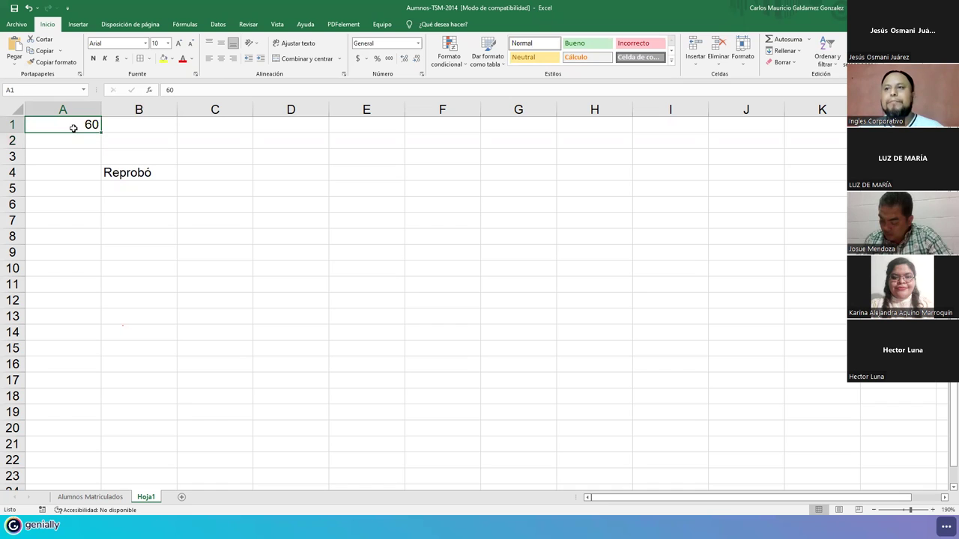
left_click(134, 174)
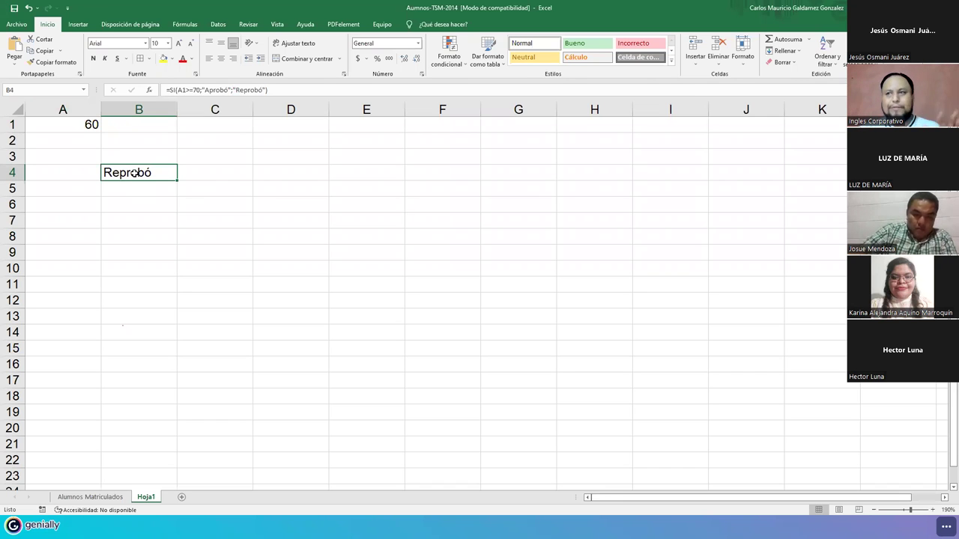
Enter 80 in cell D1 as a second sample grade
left_click(275, 128)
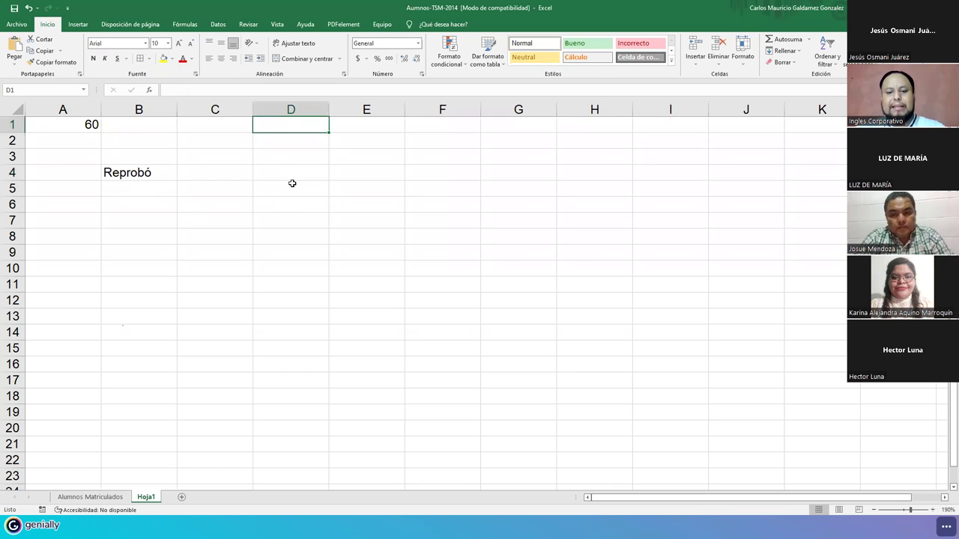
type("80")
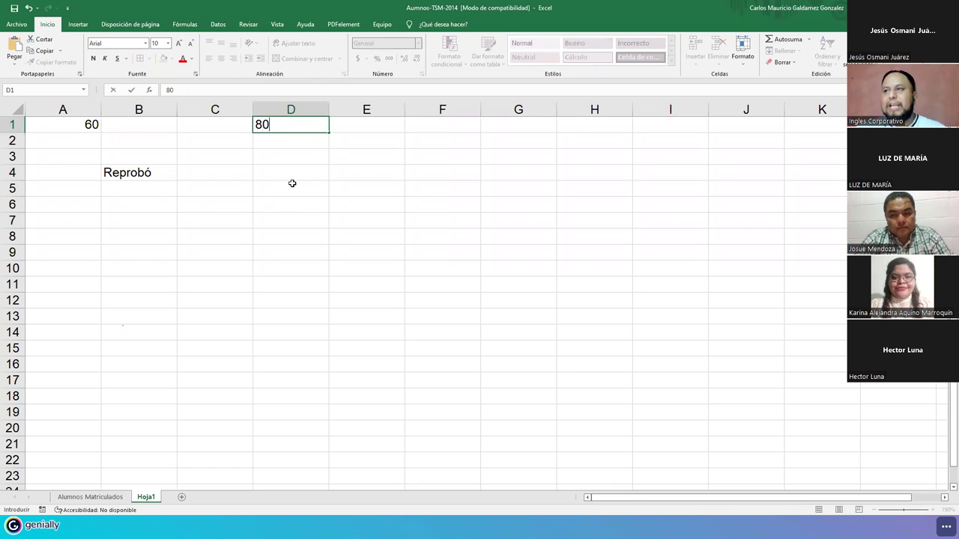
key("Return")
Start an SI function in cell E4 with D1<=70 as its logical test
key("Down")
key("Down")
key("Right")
type("==s")
key("BackSpace")
key("BackSpace")
type("si")
key("Tab")
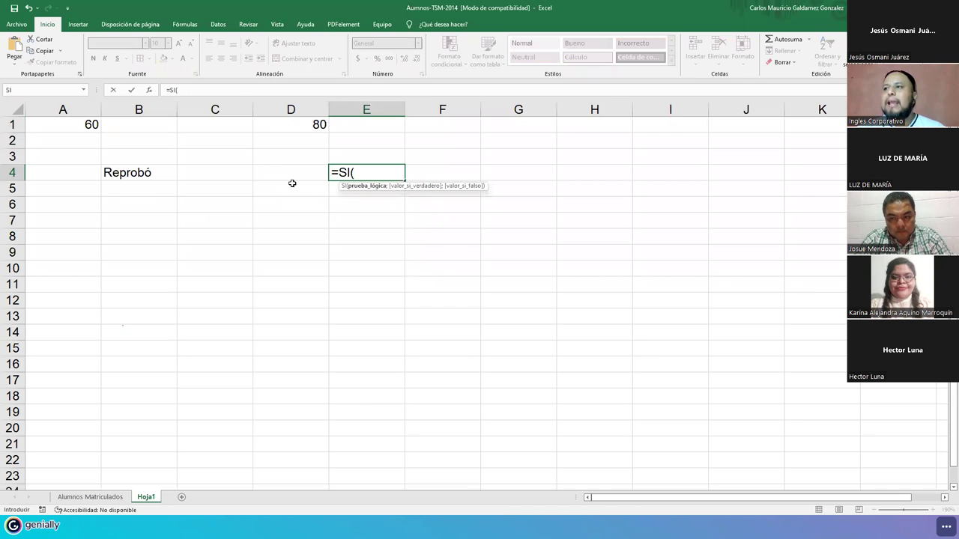
left_click(290, 129)
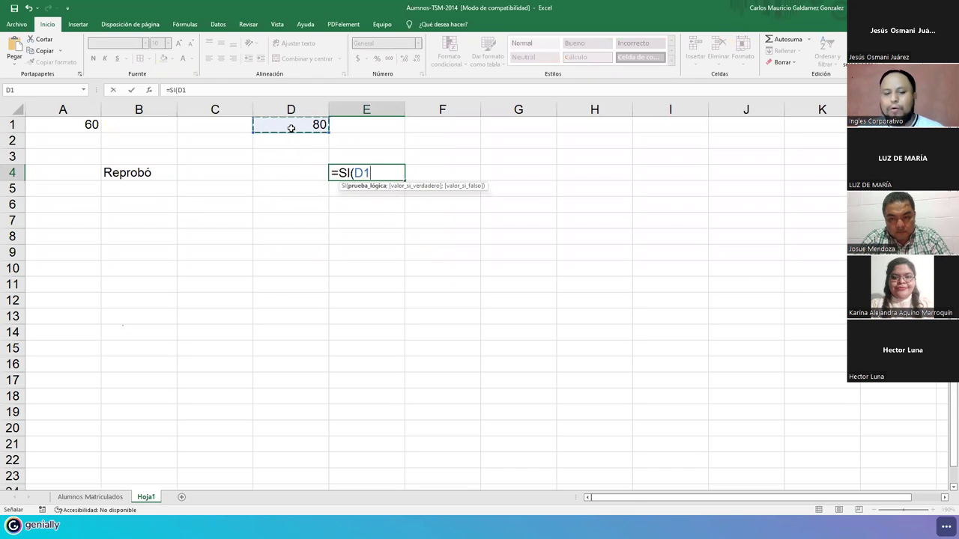
type("<")
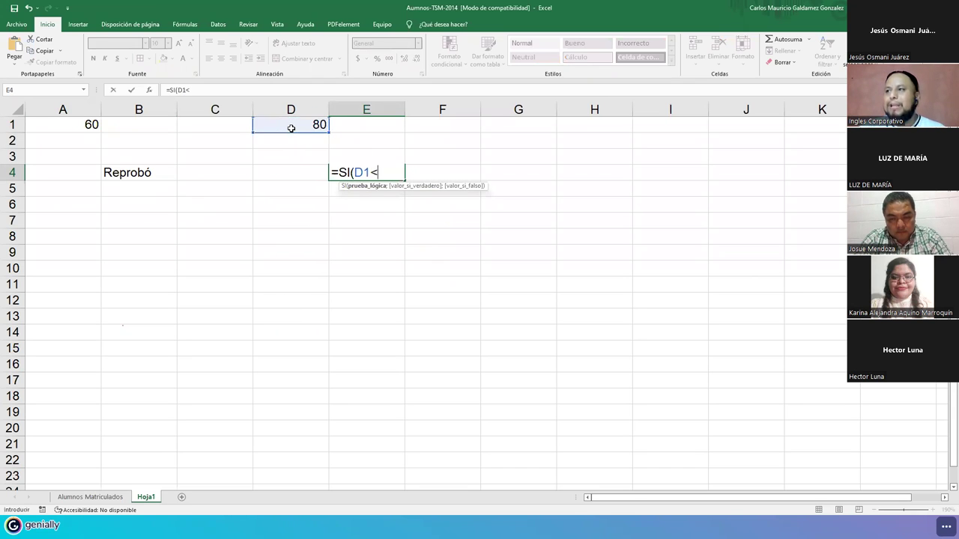
type("=70")
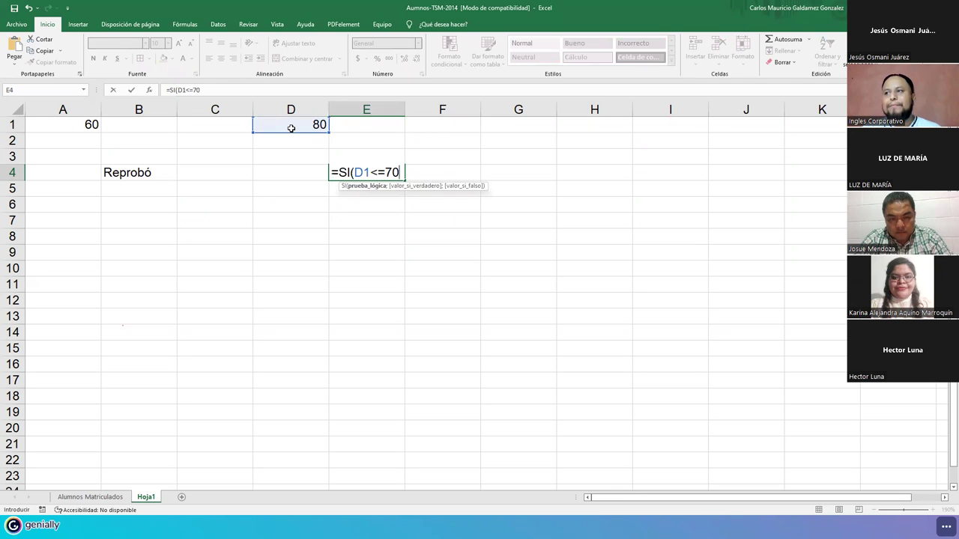
Add "REPROBADO" as the true value of the SI formula in E4, followed by a semicolon separator
type(";\"")
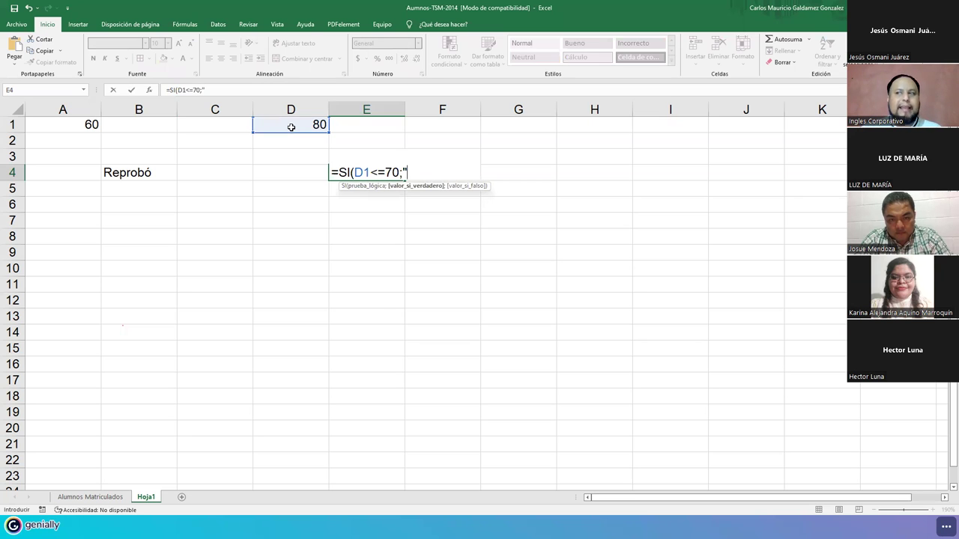
type("RE")
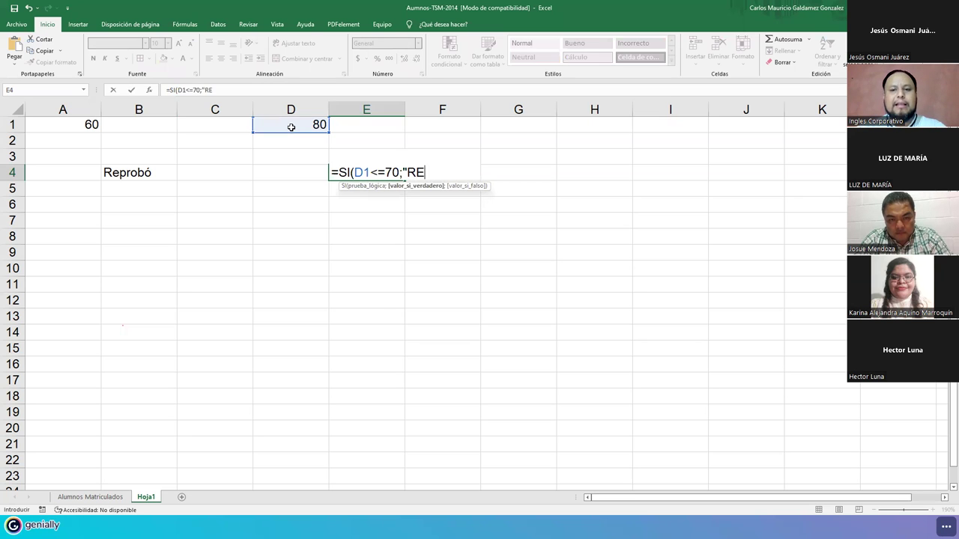
type("PROBADO\"")
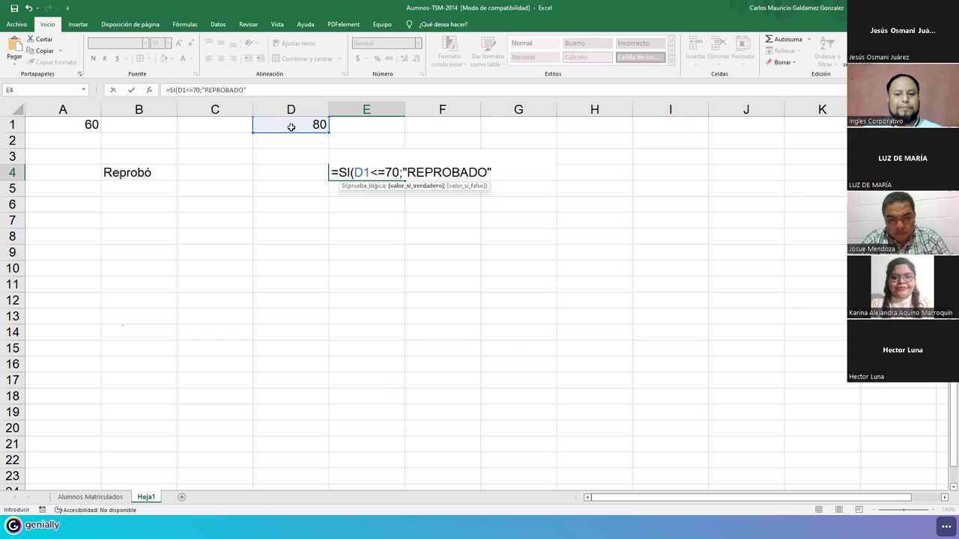
type(";")
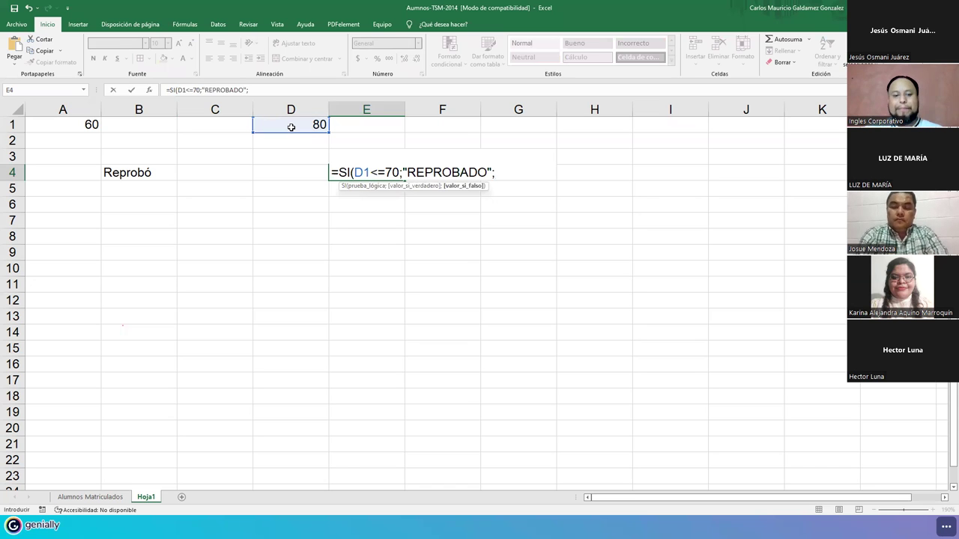
Add "APROBADO" as the false value of the SI formula in E4 and close the parenthesis
type("\"")
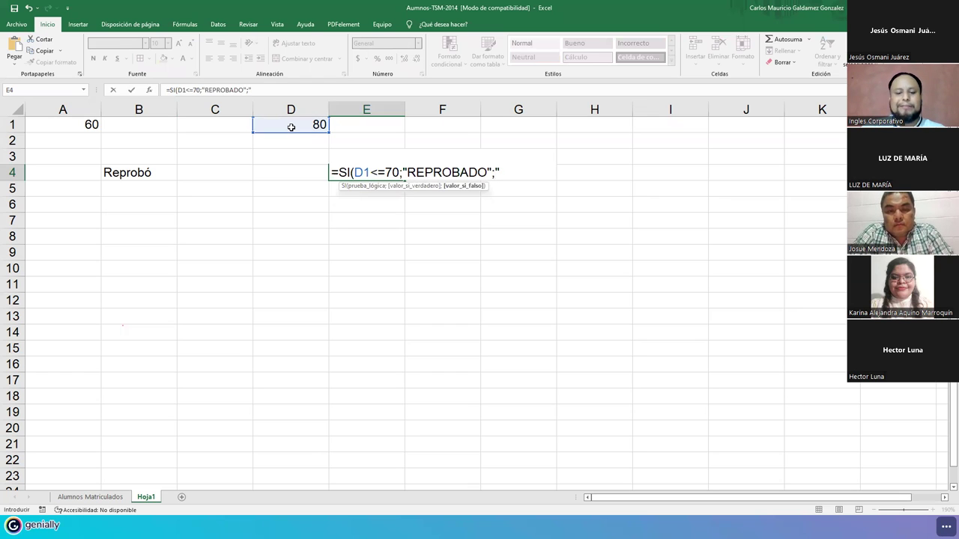
type("ARPO")
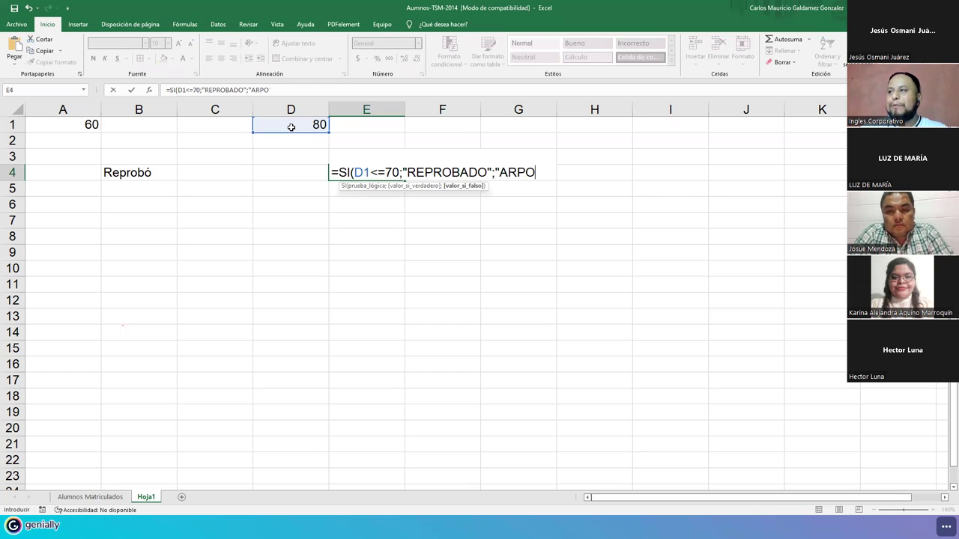
key("BackSpace")
key("BackSpace")
key("BackSpace")
type("R")
key("BackSpace")
type("PO")
key("BackSpace")
type("ROBADO\"")
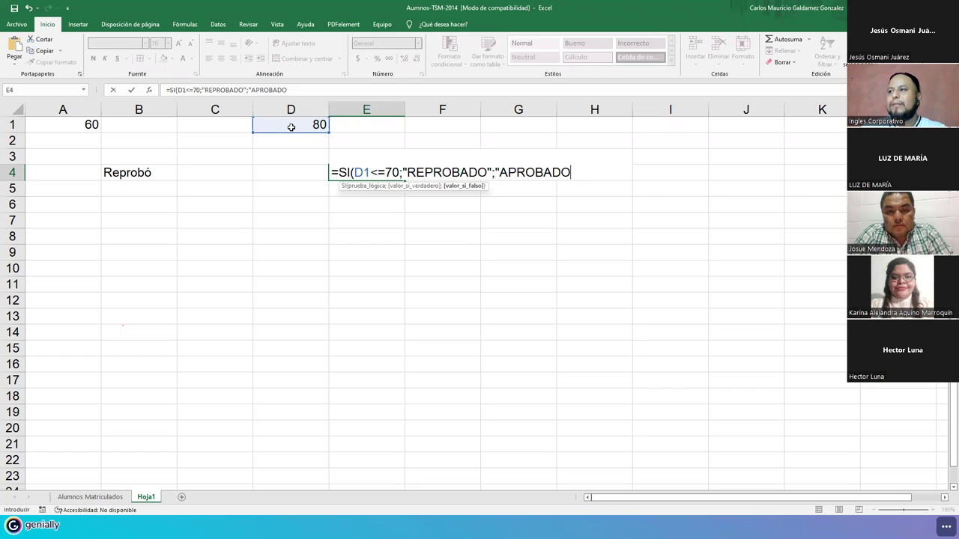
type(")")
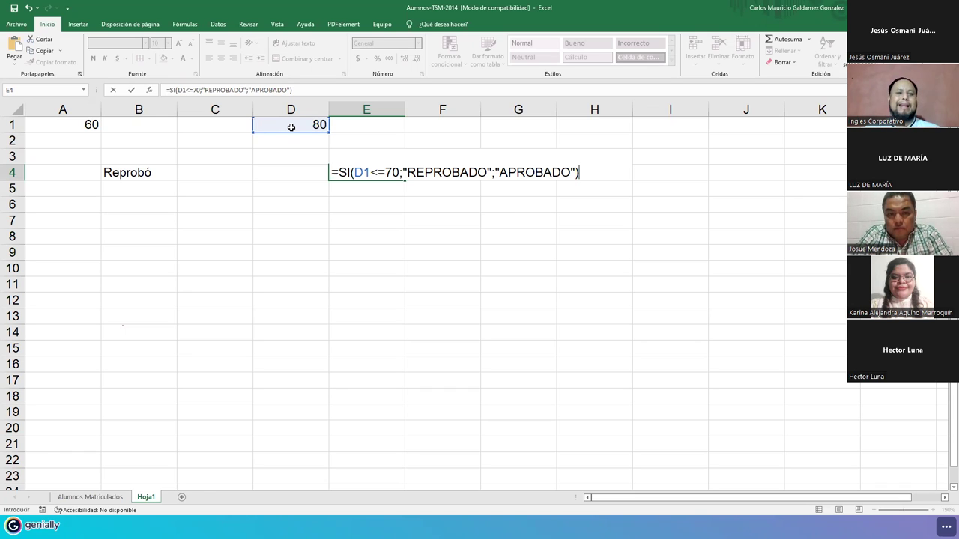
Change the logical test of the SI formula in E4 to D1<70
left_click(377, 175)
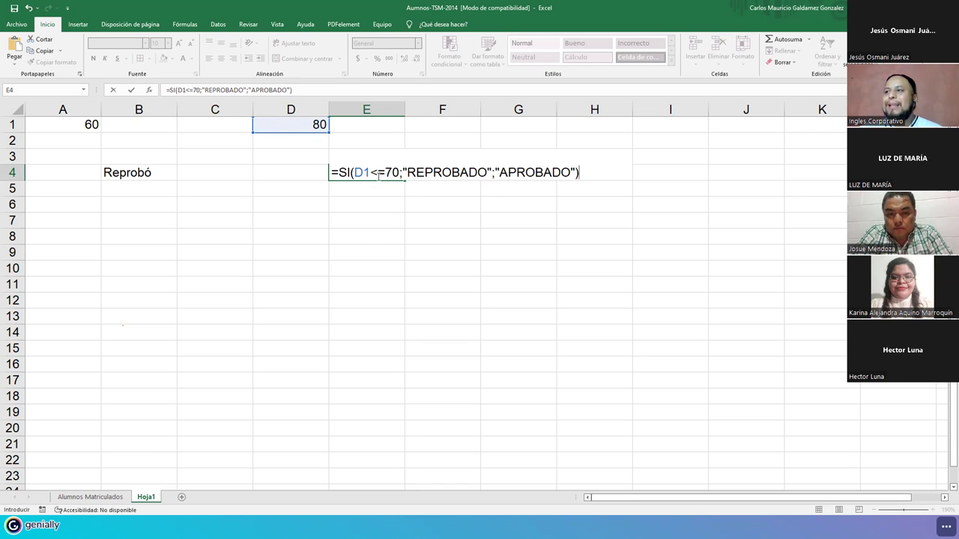
key("Delete")
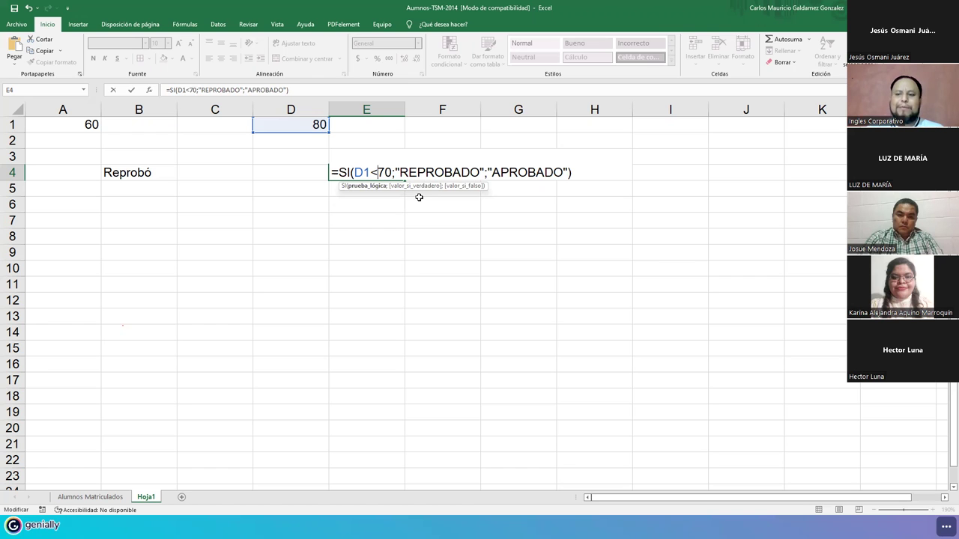
Confirm the SI formula in E4 and enter the sample grade 79.99 in cell D6
key("Return")
key("Down")
key("Left")
key("Left")
key("Up")
key("Down")
key("Right")
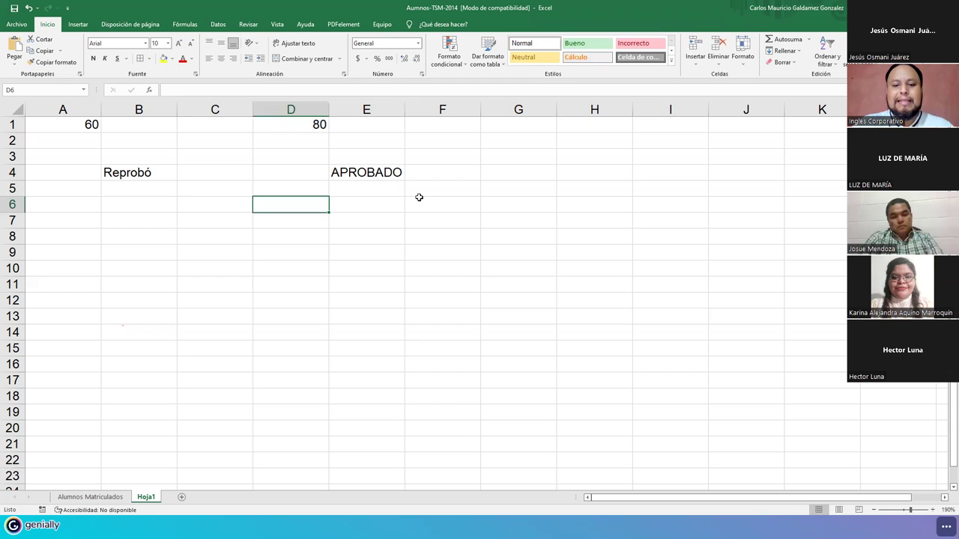
type("79,99")
key("BackSpace")
key("BackSpace")
key("BackSpace")
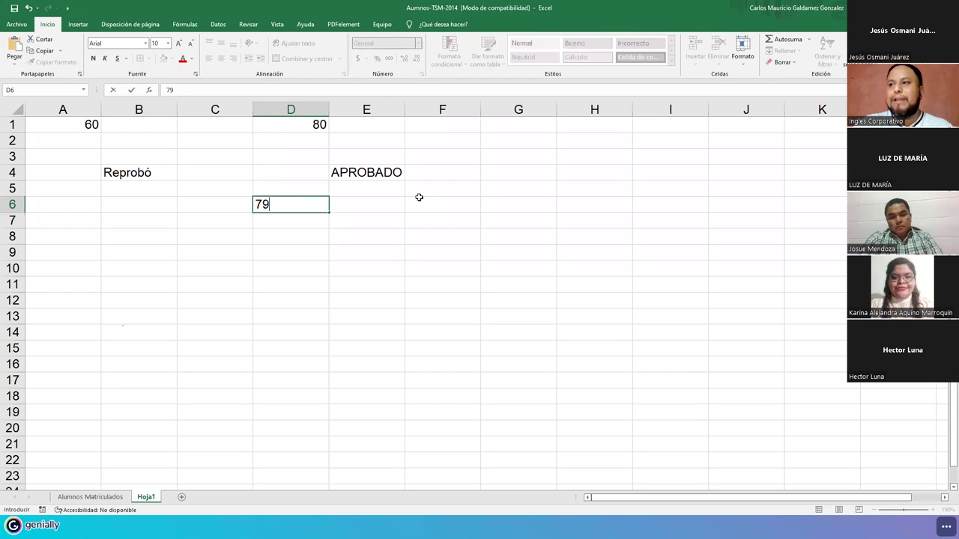
type(".99")
key("Return")
key("Down")
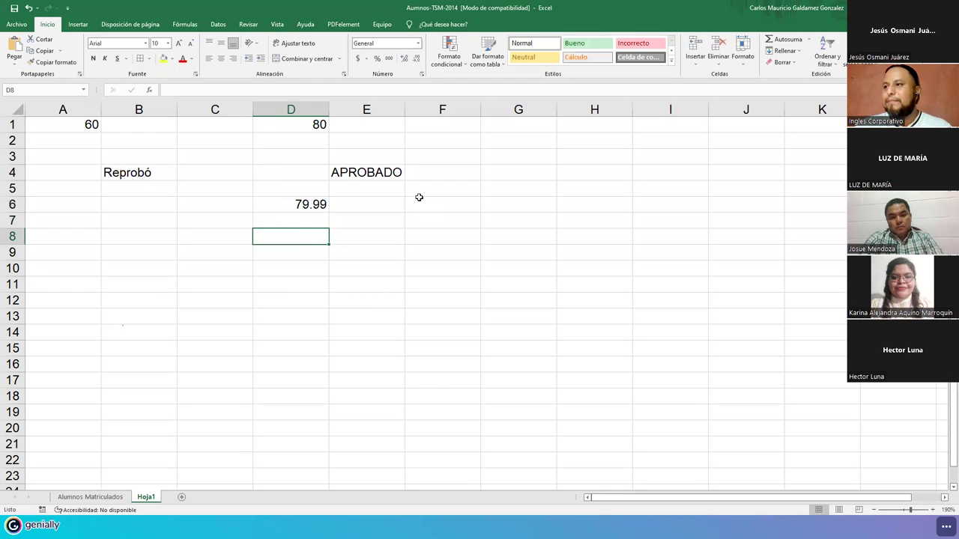
Copy the SI formula from cell E4 into cell E9
key("Right")
key("Up")
key("Up")
key("Up")
key("Up")
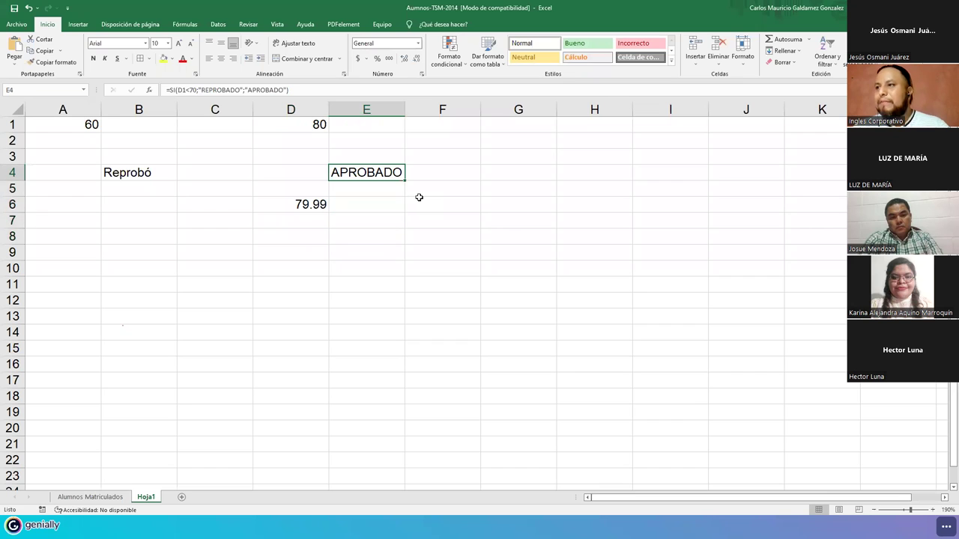
key("ctrl+c")
key("Down")
key("Down")
key("Down")
key("Down")
key("Down")
key("ctrl+v")
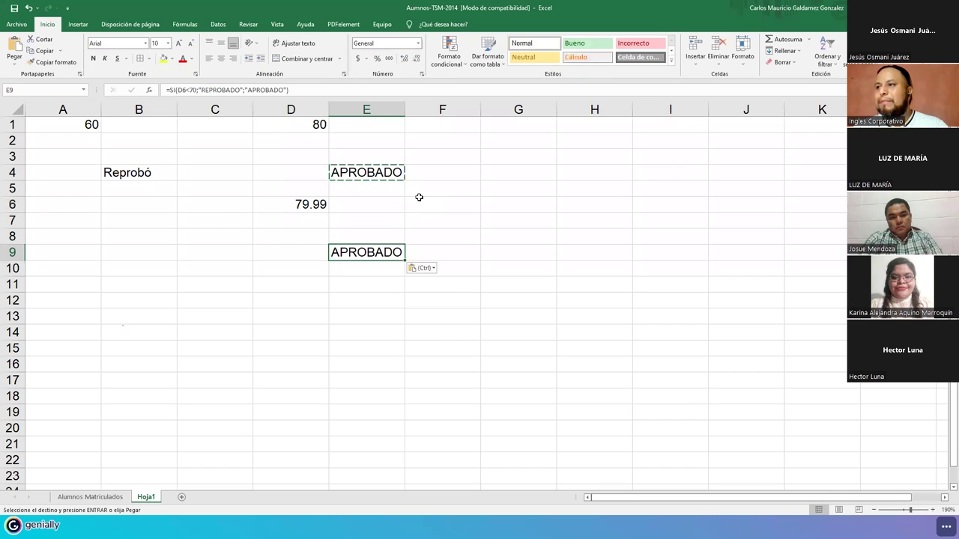
Change the logical test of the SI formula in E9 to D6<=79.99
key("F2")
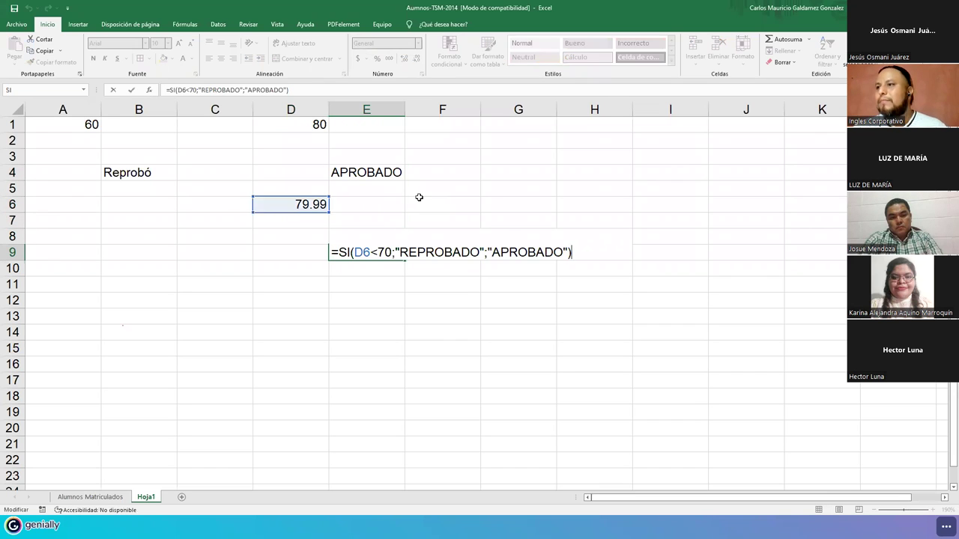
left_click(378, 252)
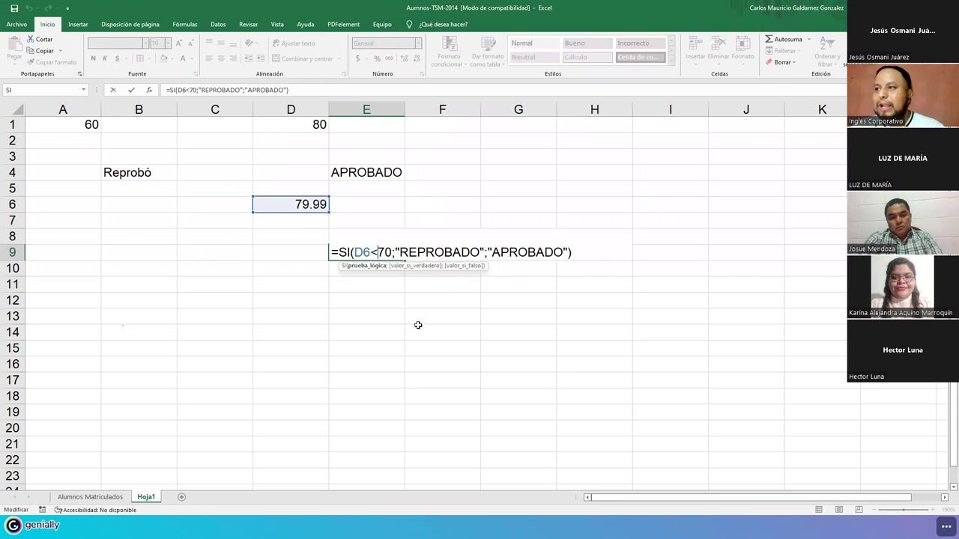
type("=")
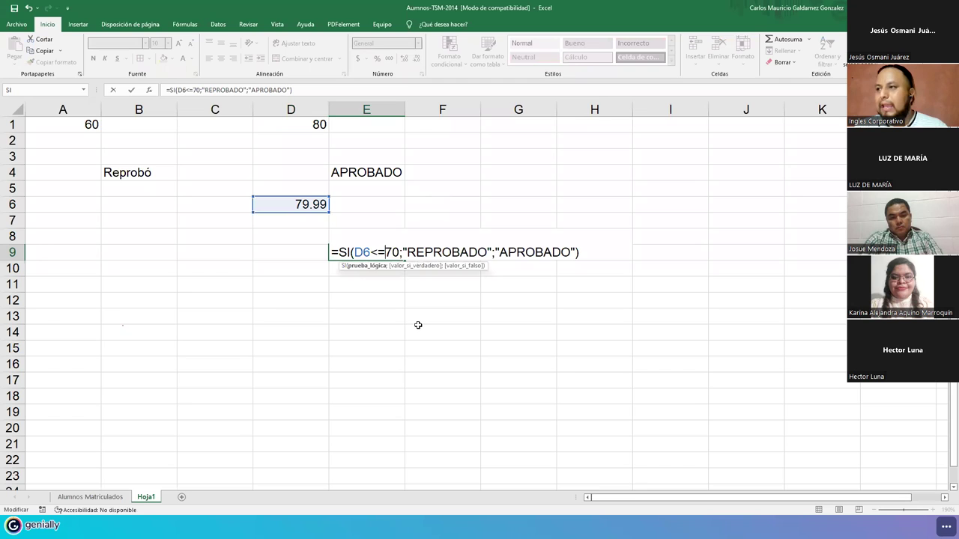
key("BackSpace")
type("9.99")
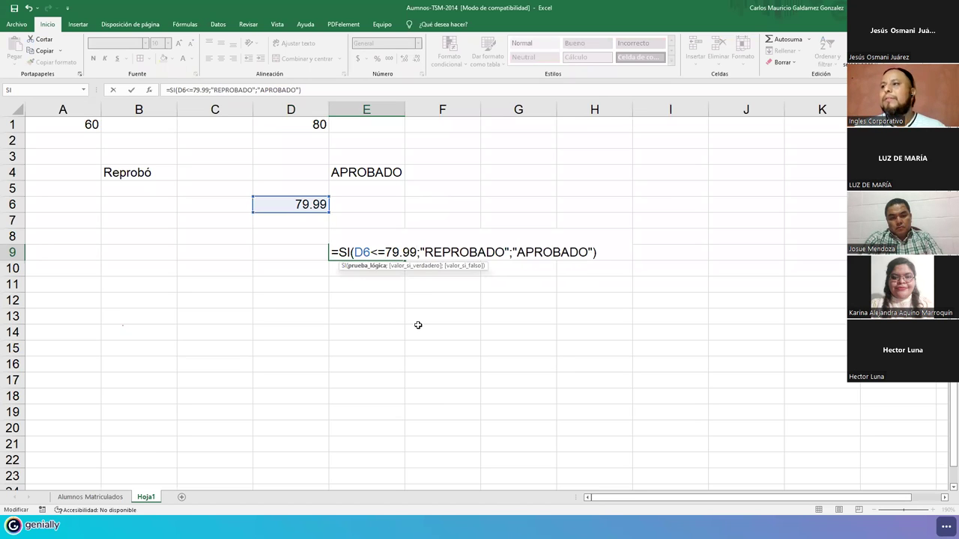
Replace the comparison in E9's logical test so that it reads D6>=79.99, and confirm the formula
key("Left")
key("Left")
key("Left")
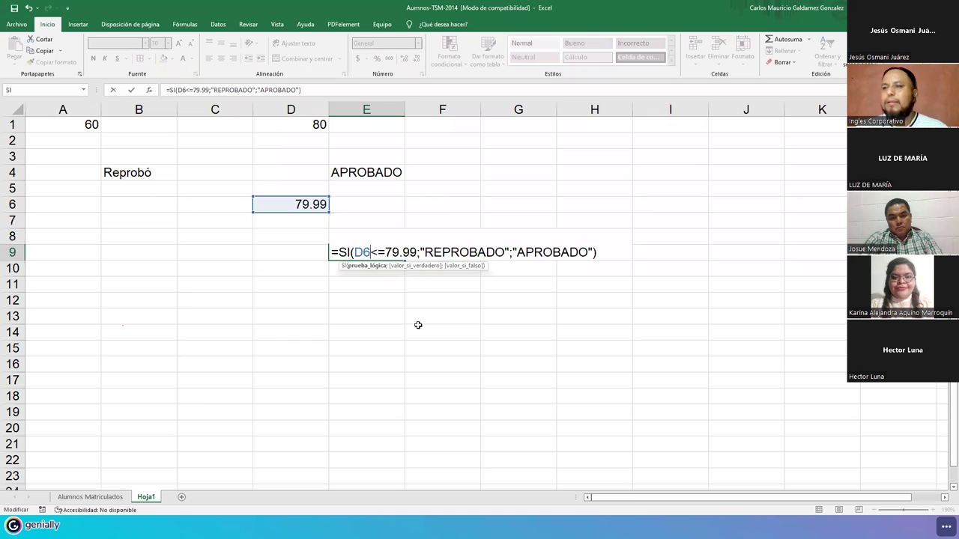
key("Delete")
type(">")
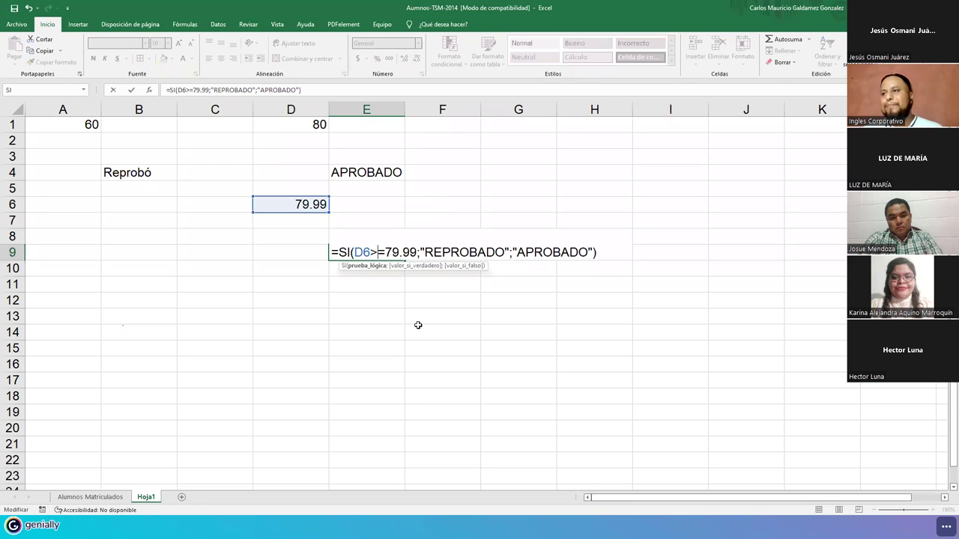
key("Return")
key("Up")
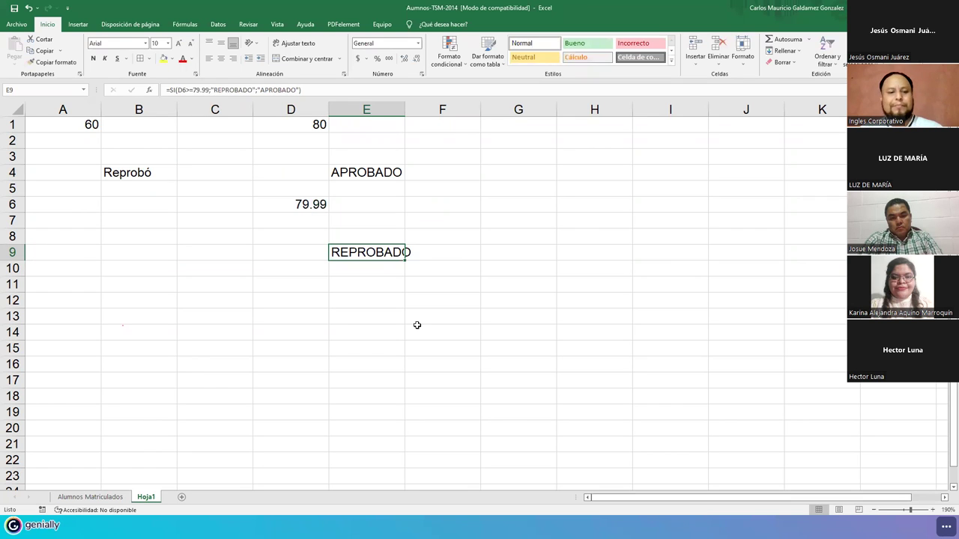
Remove the equals sign from E9's logical test, making it D6>79.99, and review the resulting formula
key("F2")
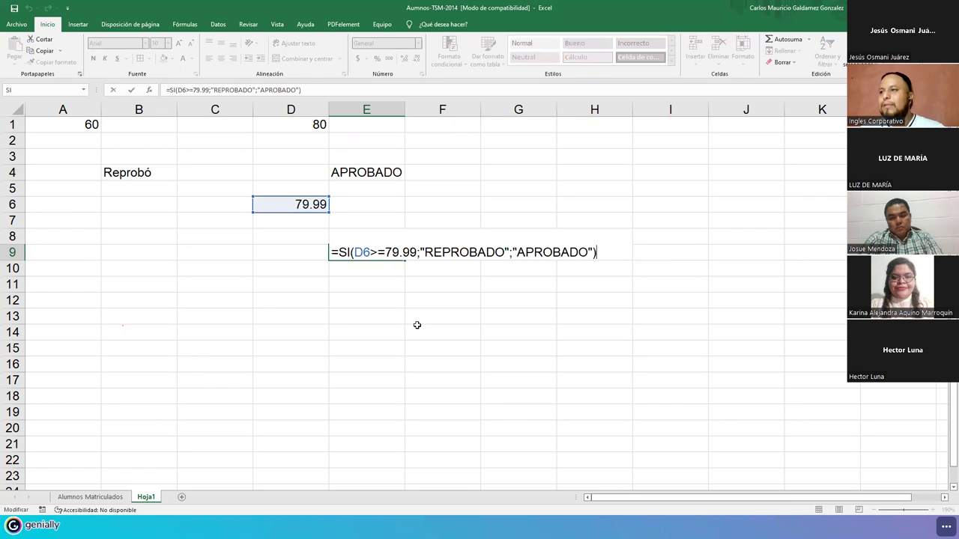
left_click(386, 255)
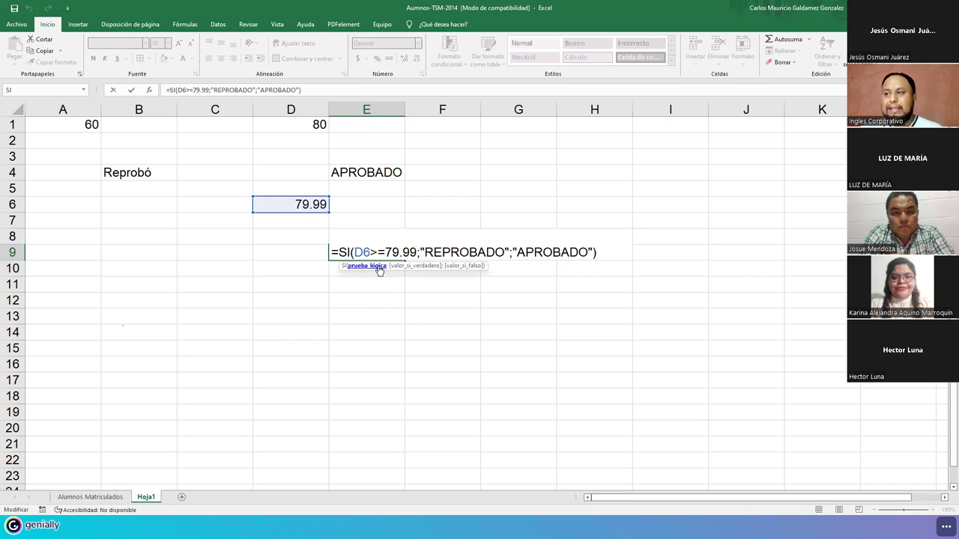
key("BackSpace")
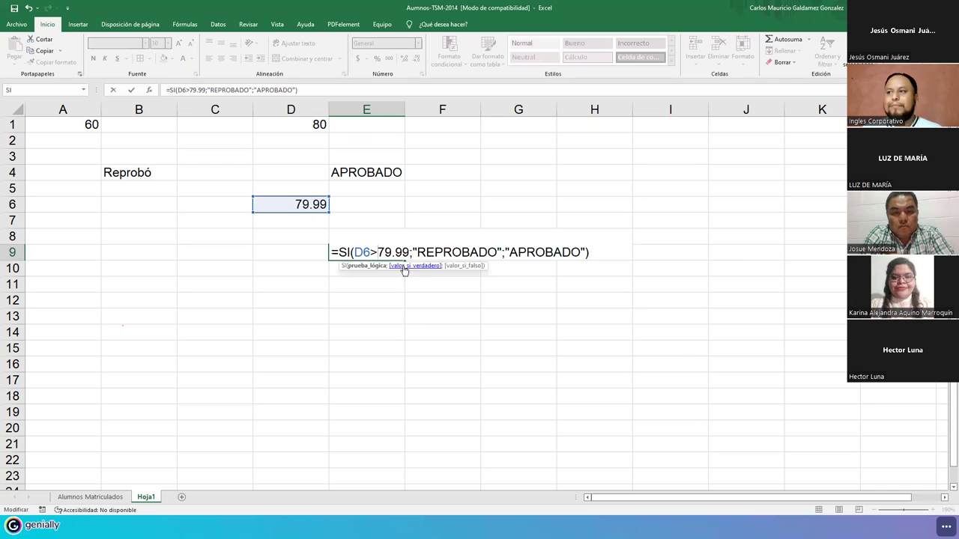
key("Return")
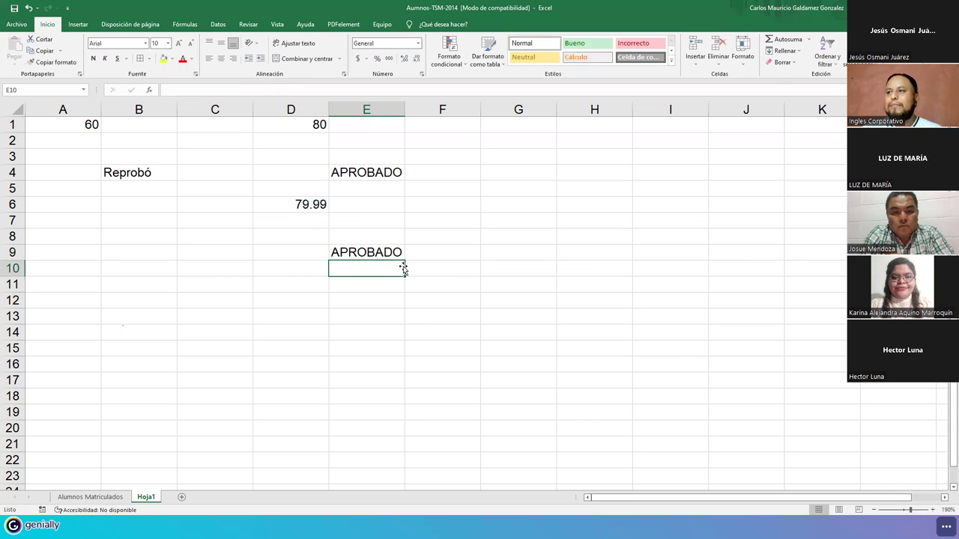
key("Up")
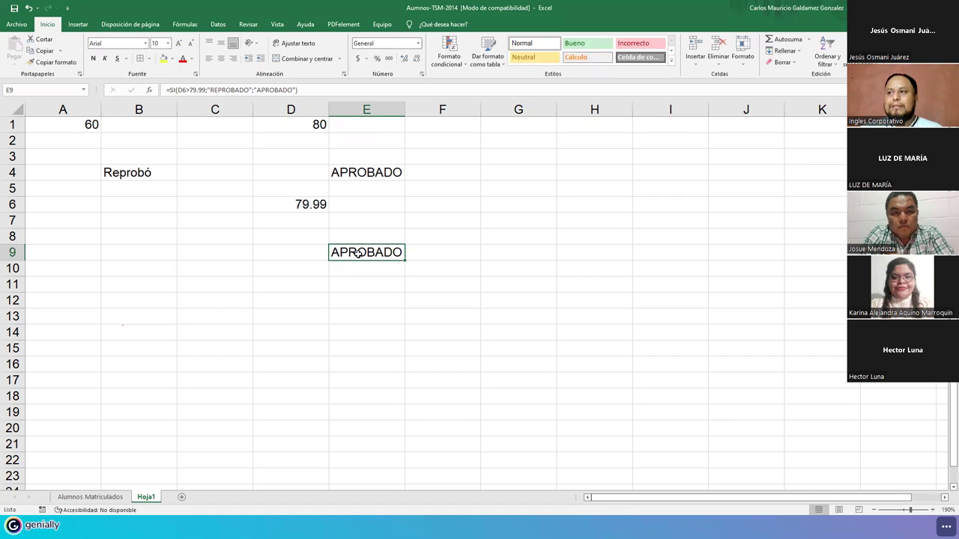
left_click(202, 90)
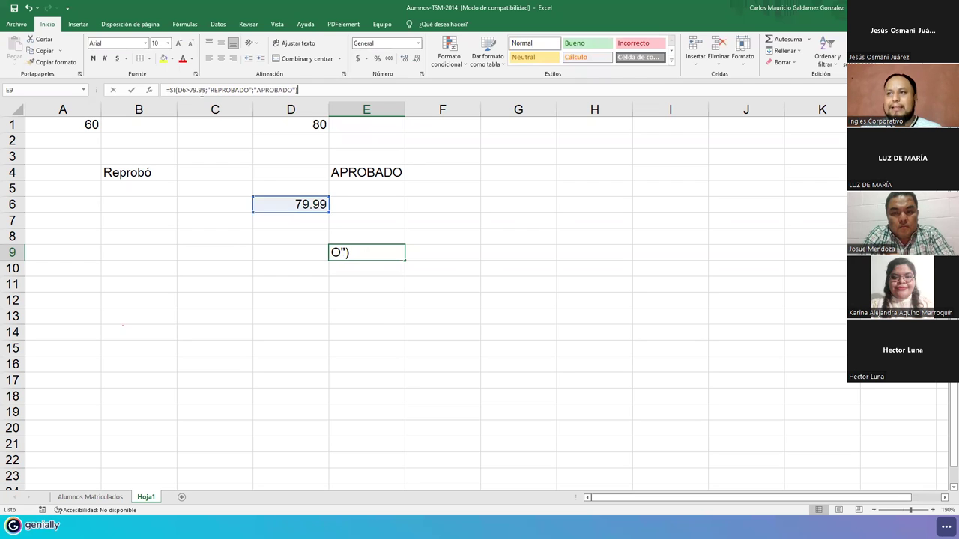
left_click(202, 90)
key("ctrl+Return")
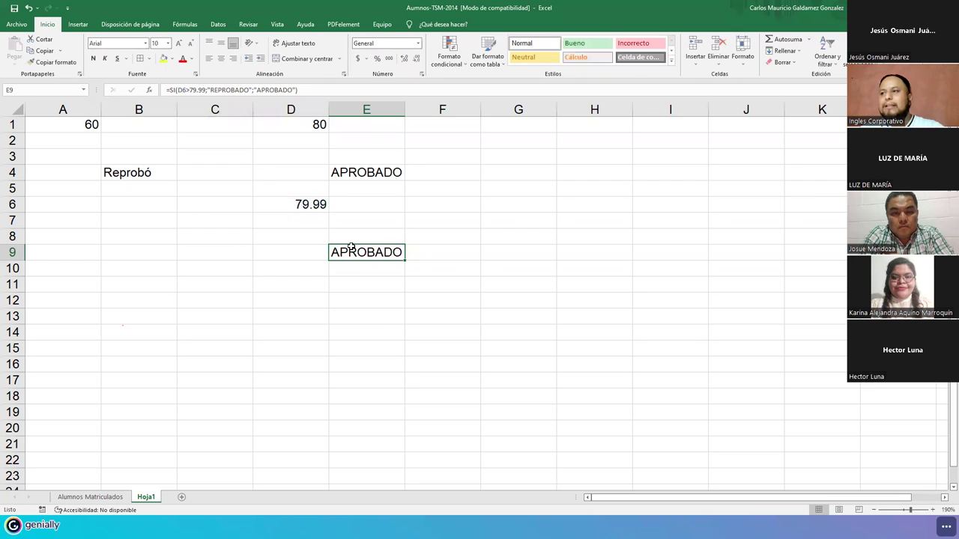
double_click(351, 248)
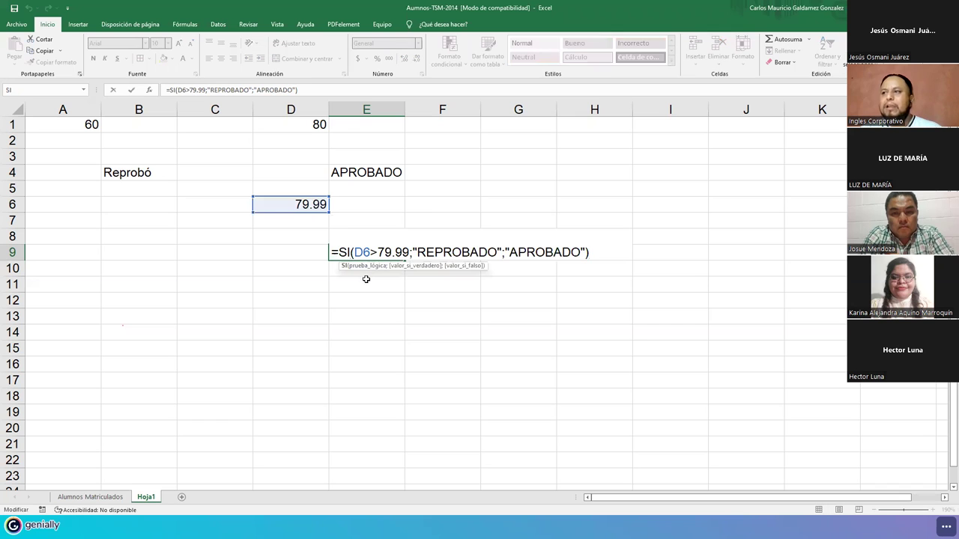
Change the sample grade in cell D6 to 79.98
left_click(320, 203)
key("F2")
key("BackSpace")
type("8")
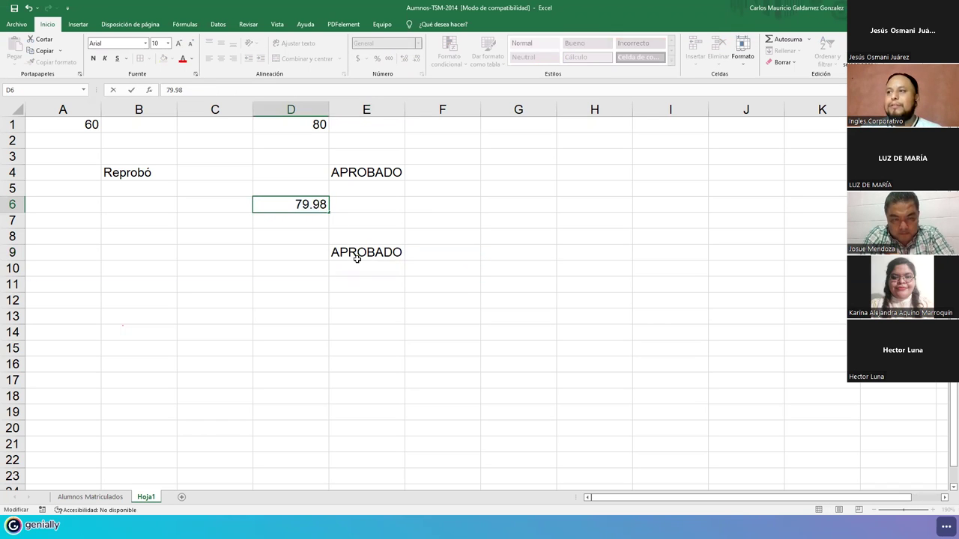
key("Return")
left_click(298, 207)
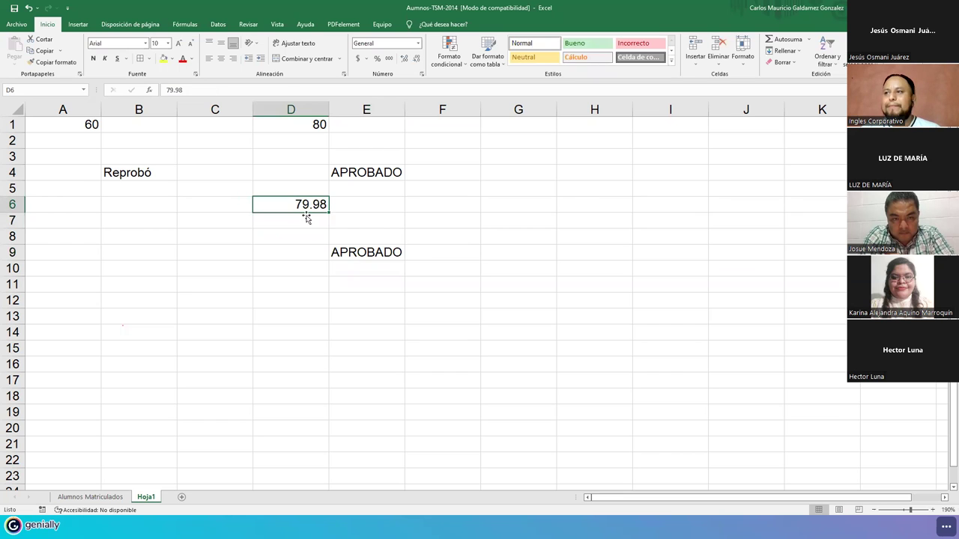
Change the logical test of the SI formula in E9 to D6<=59.99, and review its limit and true value
left_click(342, 253)
key("F2")
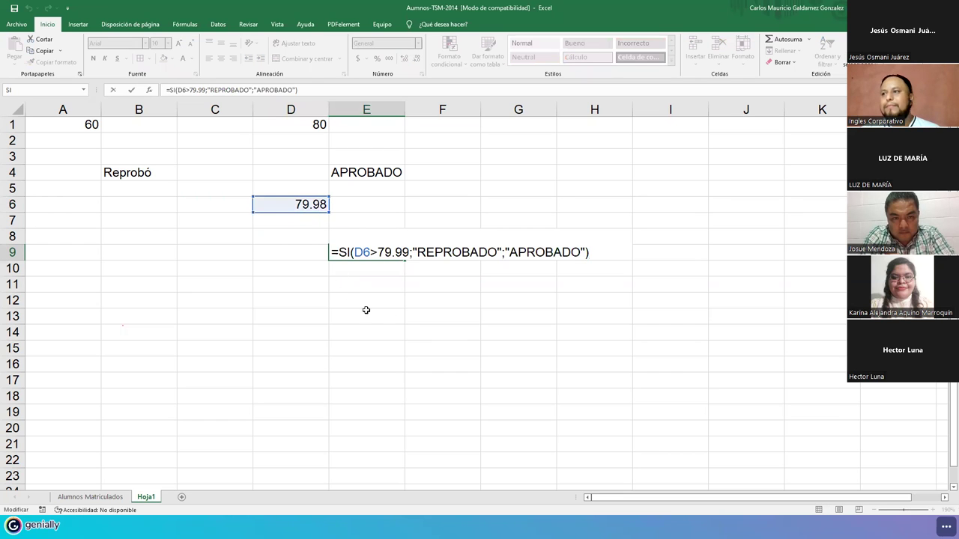
left_click(377, 253)
key("BackSpace")
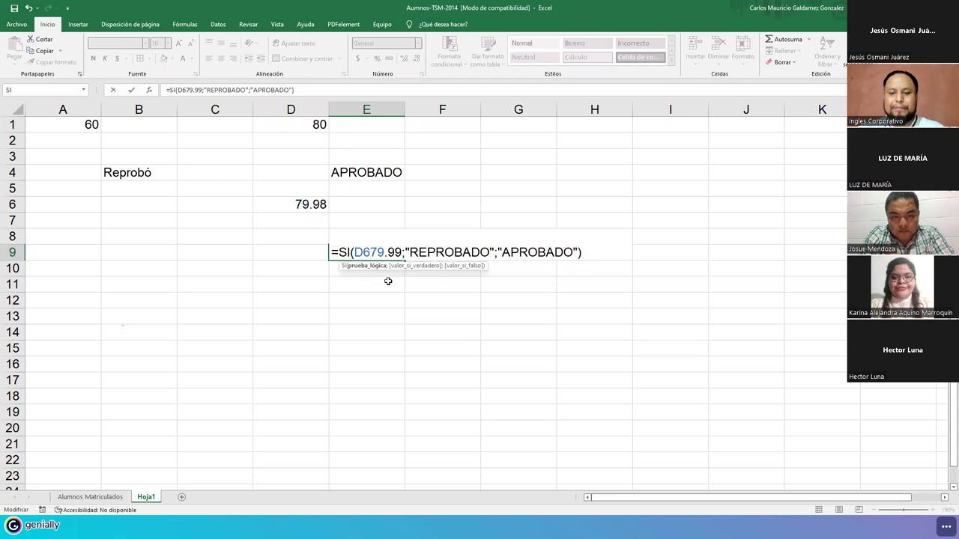
type("<")
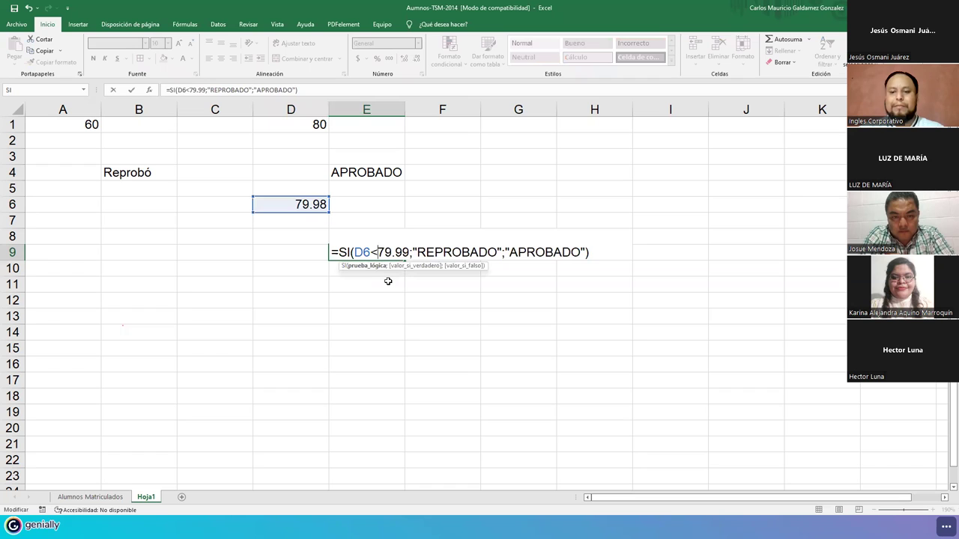
type("=5")
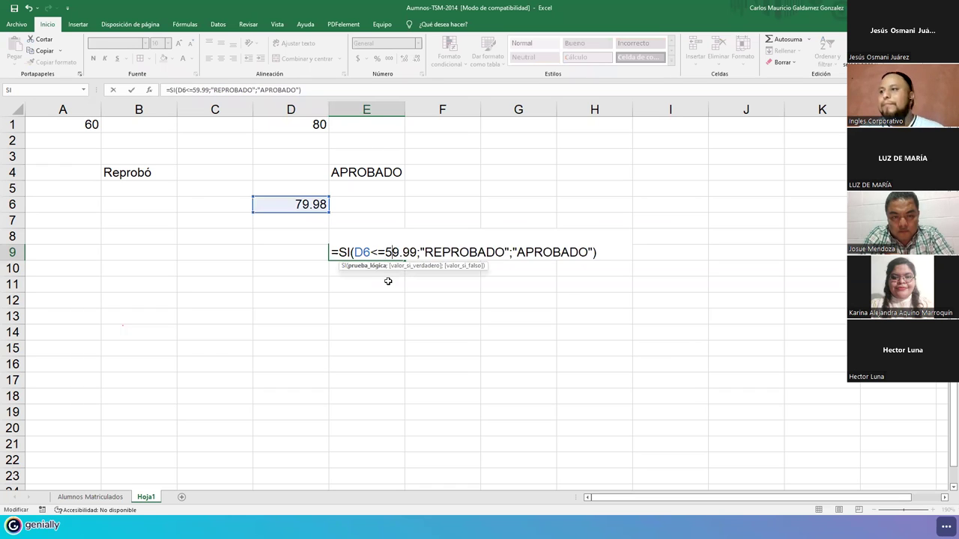
key("ctrl+Return")
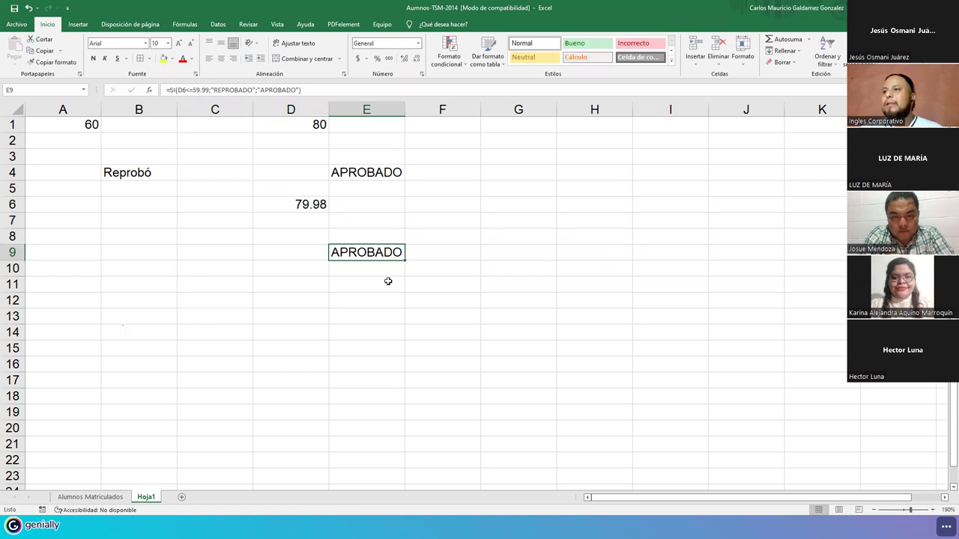
left_click(299, 201)
left_click(367, 254)
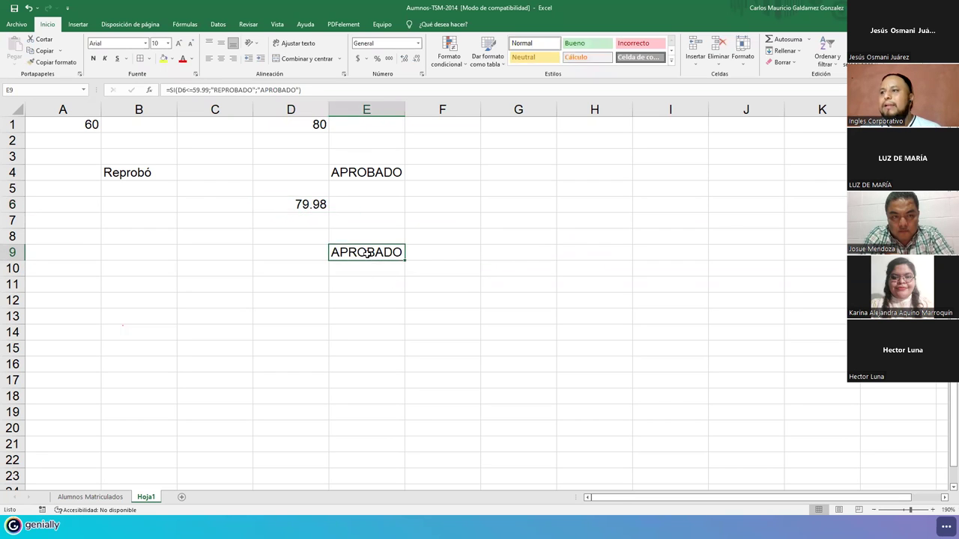
double_click(367, 253)
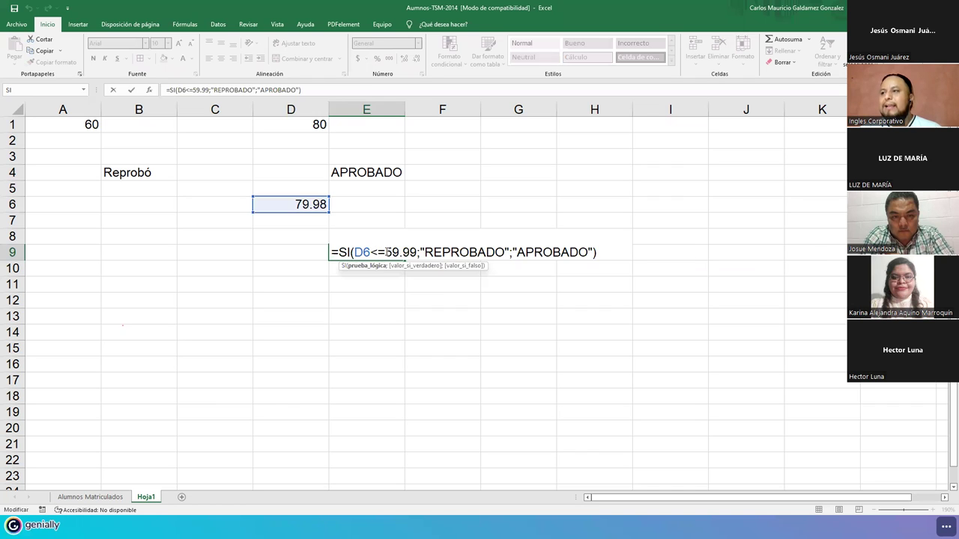
left_click_drag(386, 253, 399, 253)
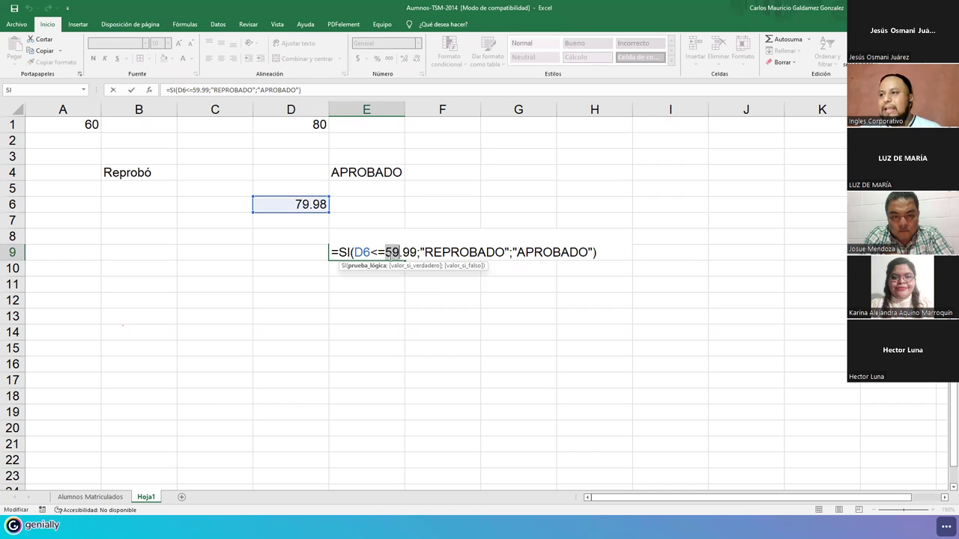
left_click_drag(425, 252, 503, 253)
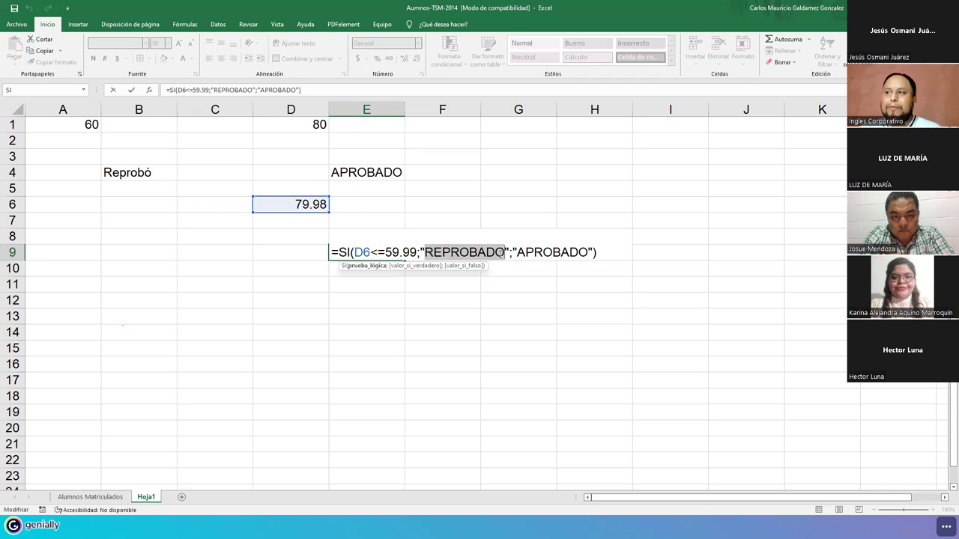
Enter the grade 60.00 in cell D6 and format it to show two decimal places
left_click(293, 204)
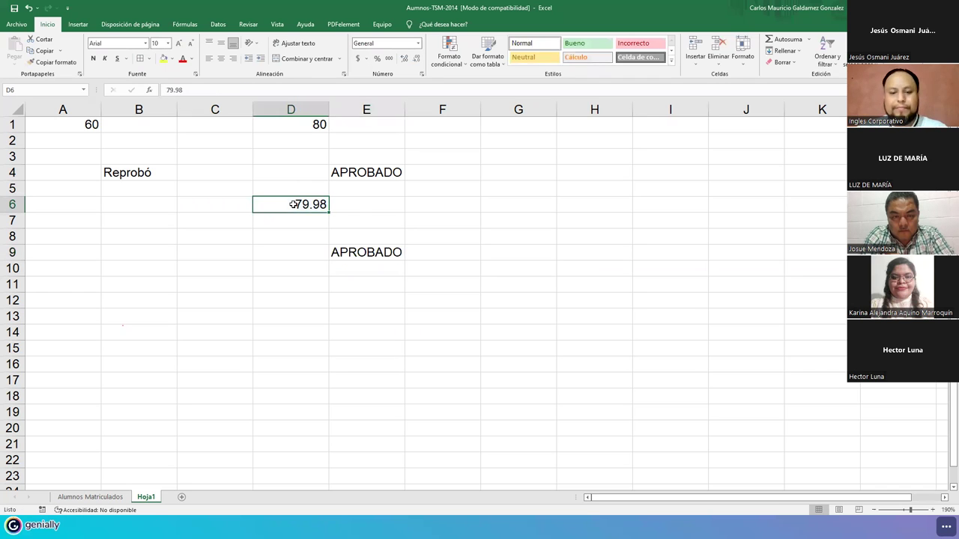
type("60.00")
key("Return")
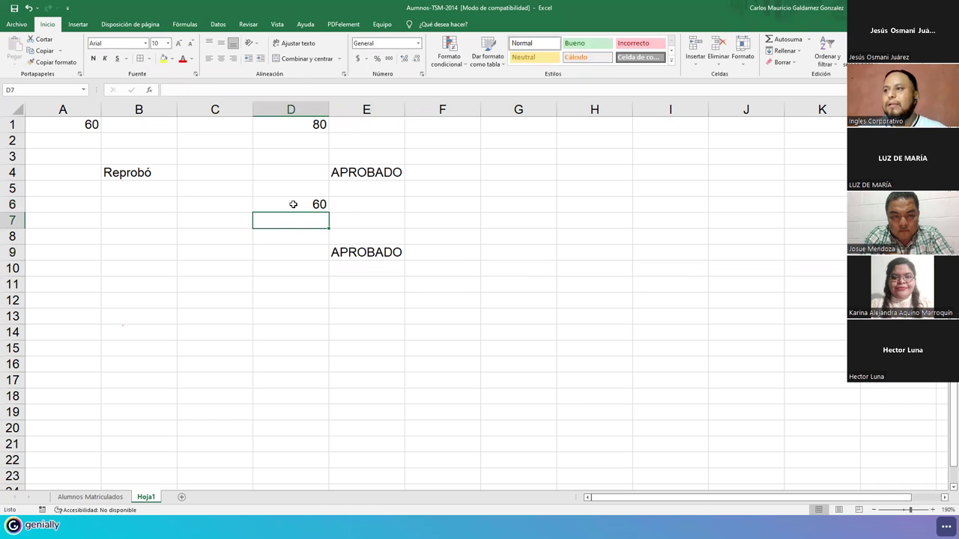
left_click(293, 204)
left_click(404, 59)
left_click(403, 59)
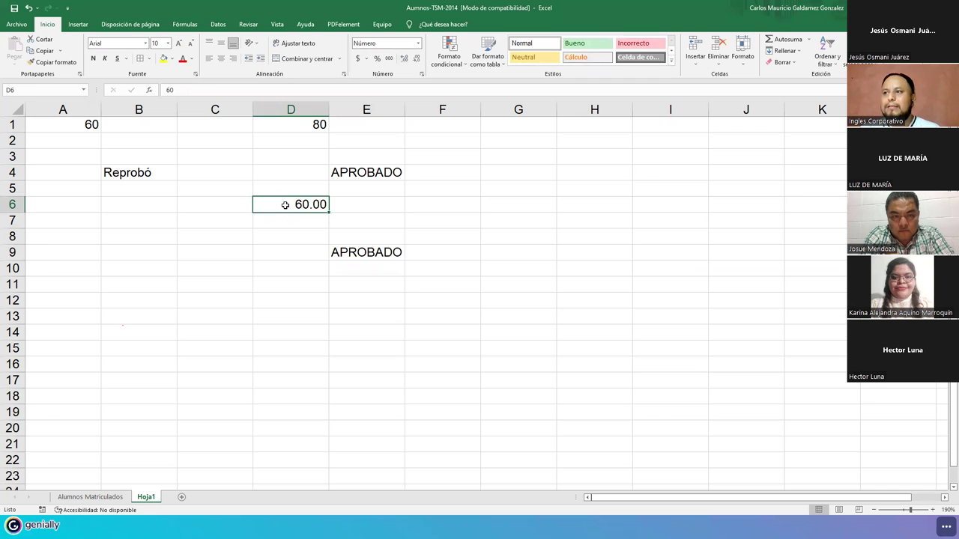
Change the sample grade in D6 to 59.99 and review the SI formula in E9 along with the sample range A1:E9
type("59.99")
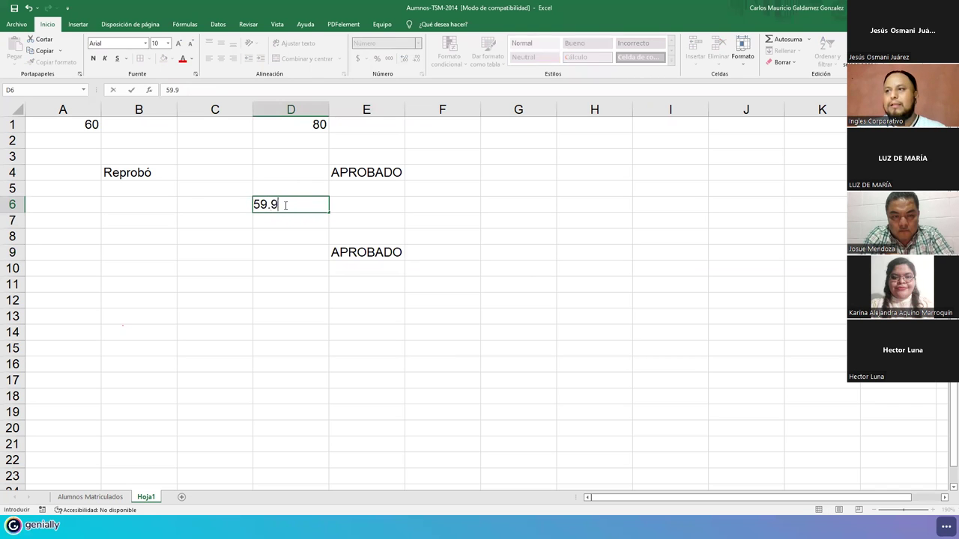
key("Return")
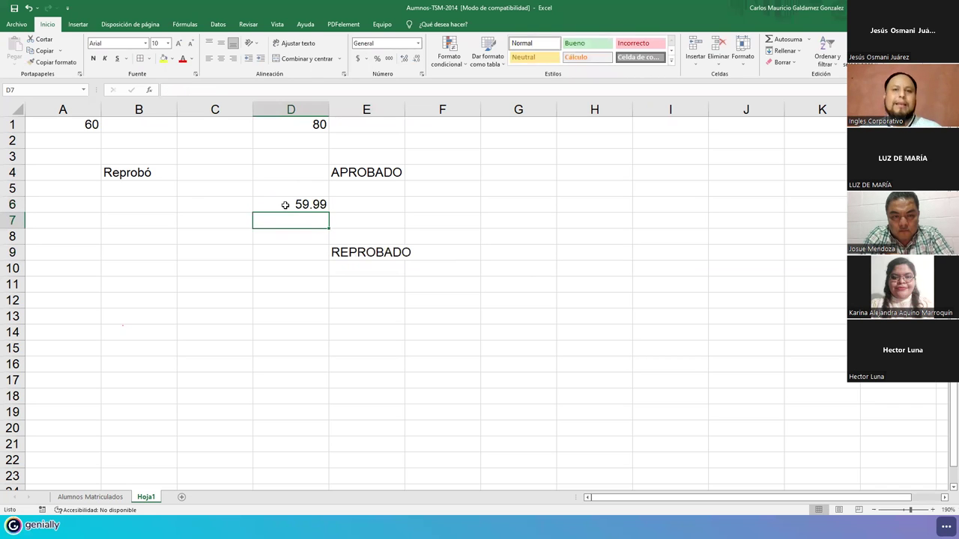
left_click(285, 204)
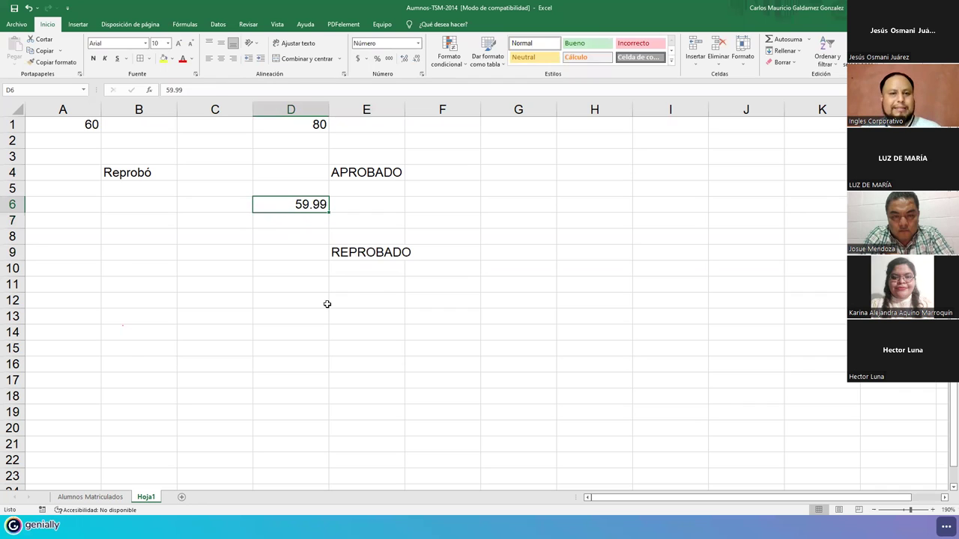
left_click(350, 254)
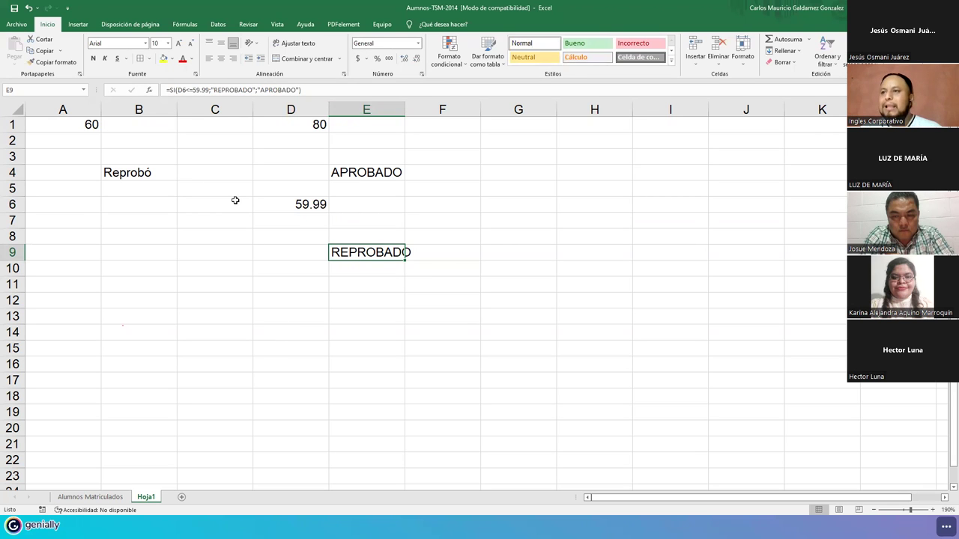
left_click(89, 122)
left_click(385, 251, "shift")
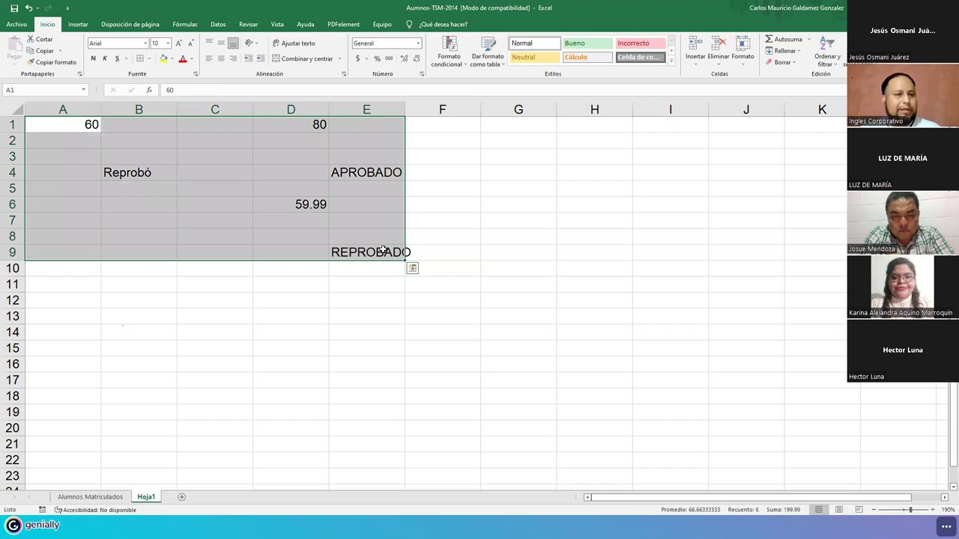
left_click(266, 254)
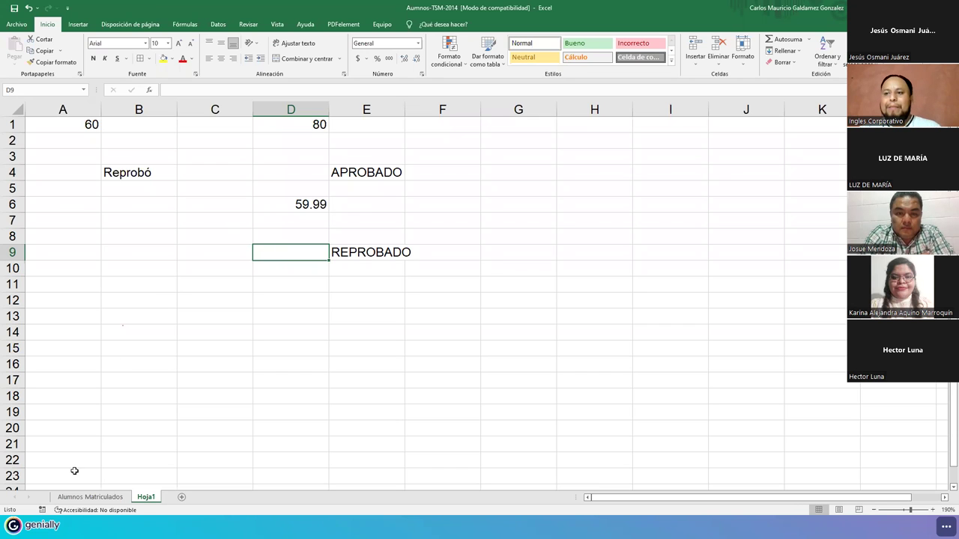
Open the Alumnos Matriculados sheet and review its Plan, Asignatura and Curso Académico labels and the list of students
left_click(86, 497)
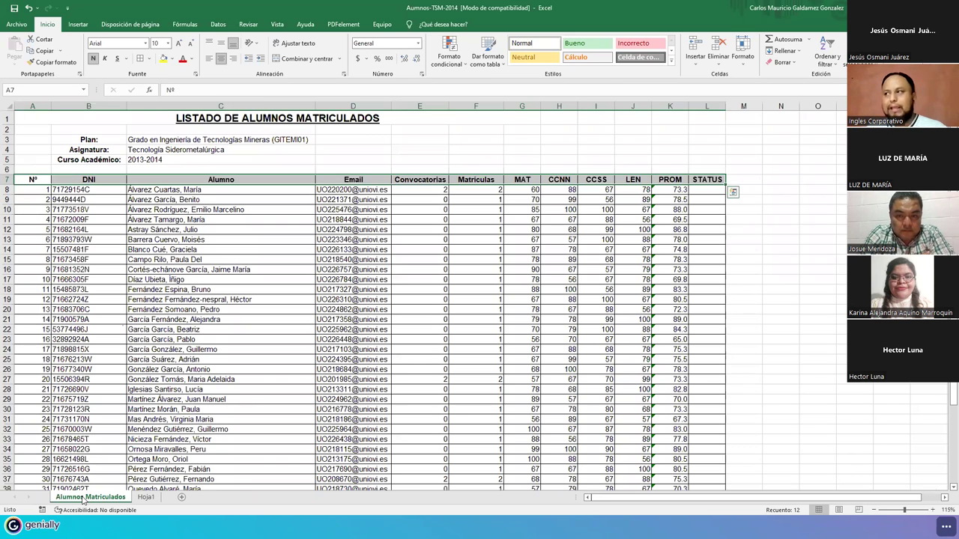
left_click(83, 500)
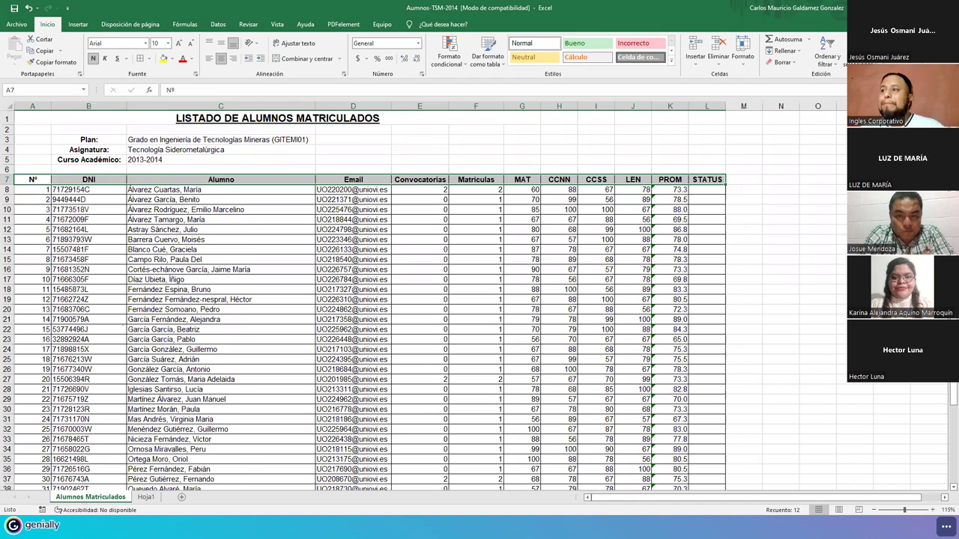
key("F11")
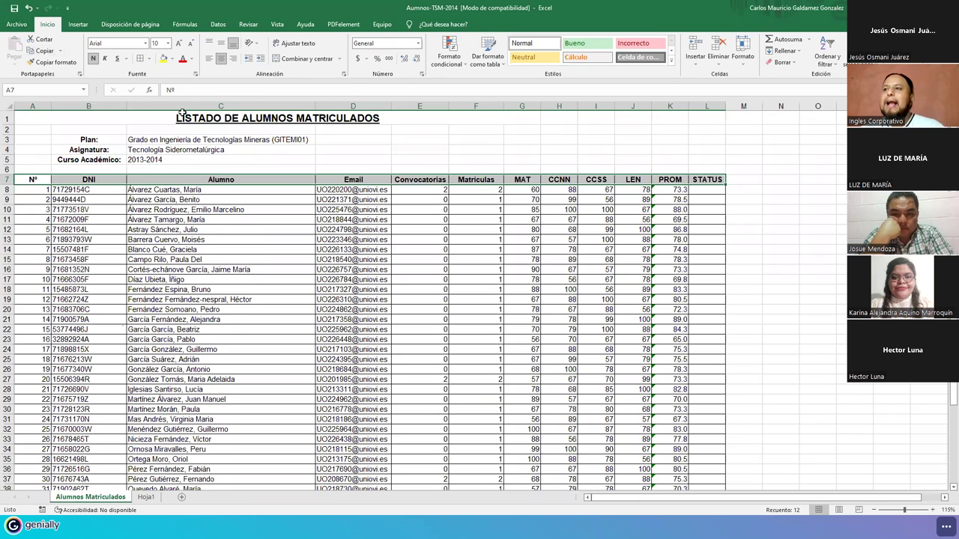
left_click(82, 150)
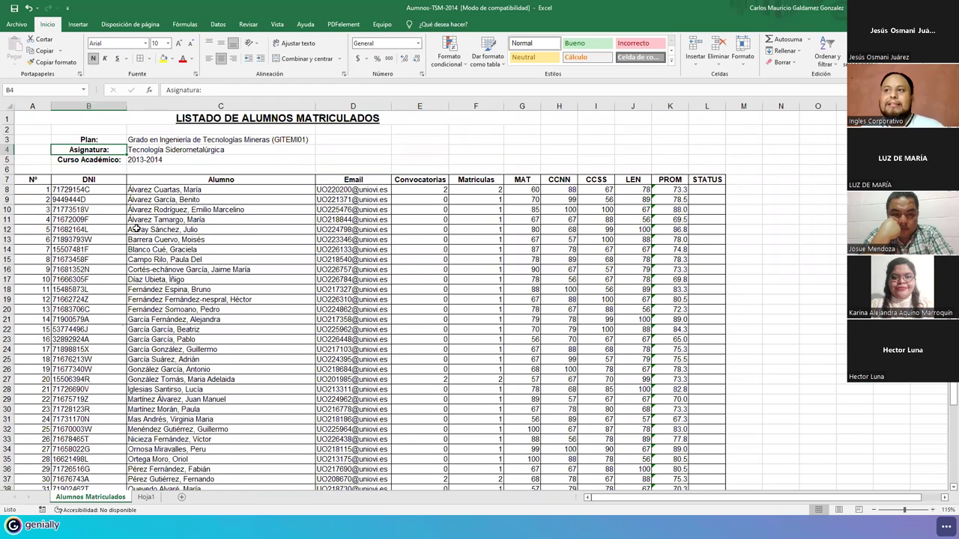
left_click(112, 160)
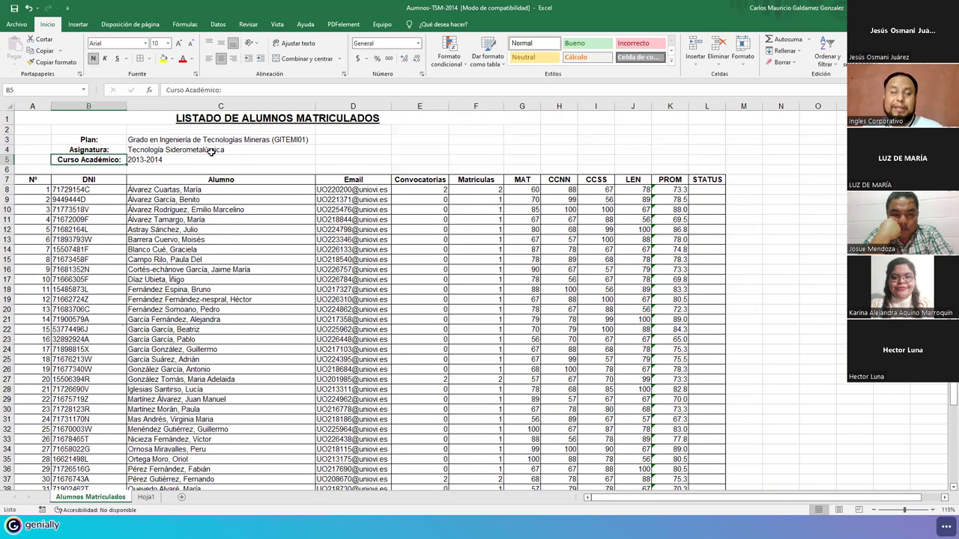
left_click(90, 139)
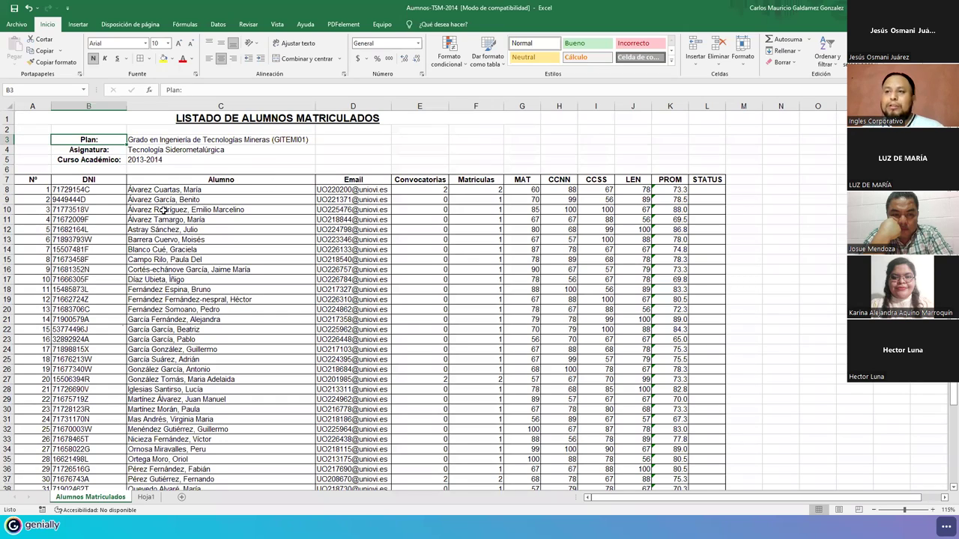
left_click(32, 190)
scroll(86, 229, "down", 5)
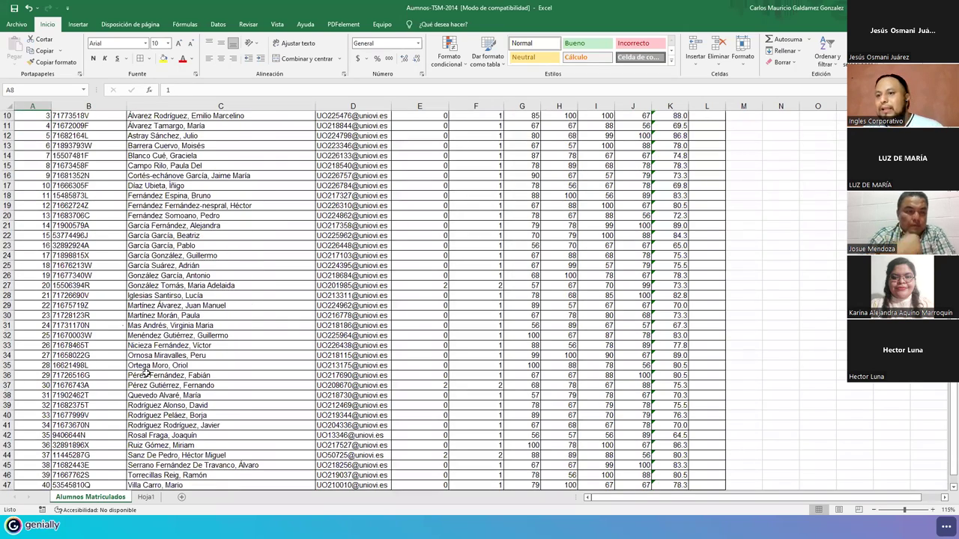
scroll(163, 386, "up", 5)
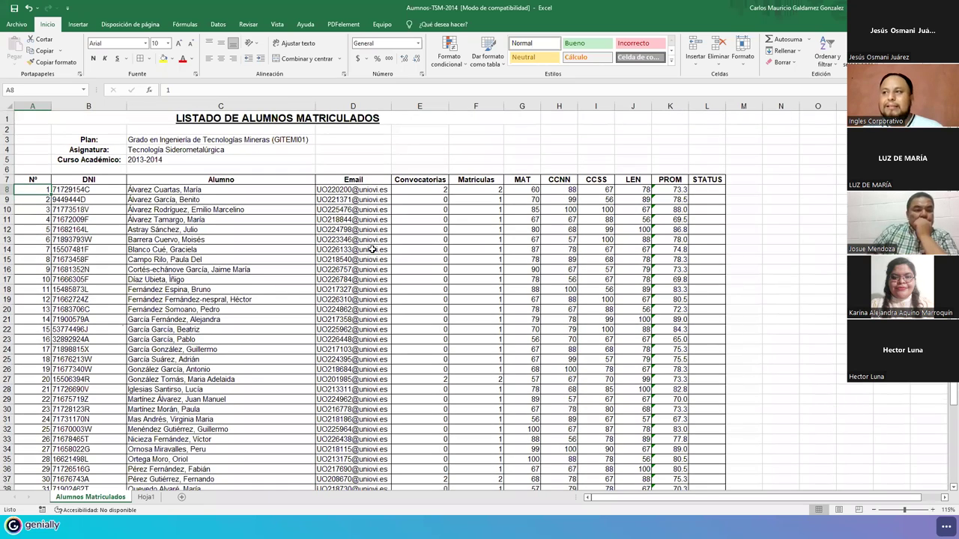
Examine the Convocatorias and Matrículas columns, the grade columns MAT to LEN, and the PROM and STATUS columns
left_click_drag(354, 193, 430, 310)
left_click(426, 228)
left_click_drag(422, 190, 476, 239)
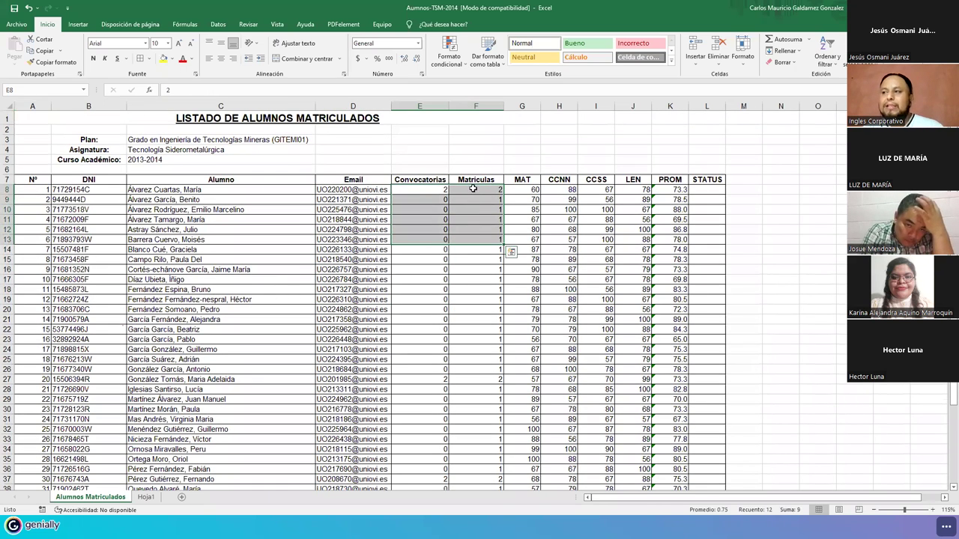
left_click(407, 190)
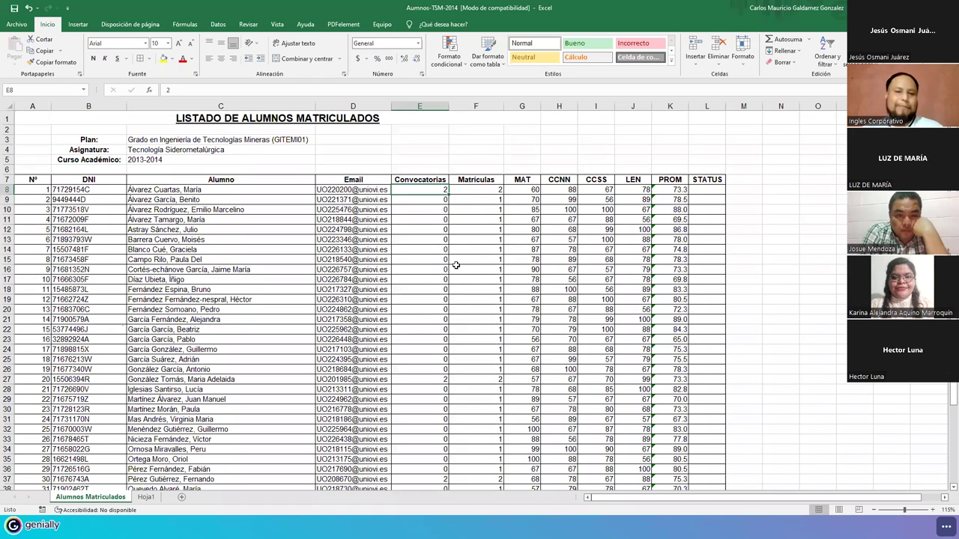
left_click(400, 201)
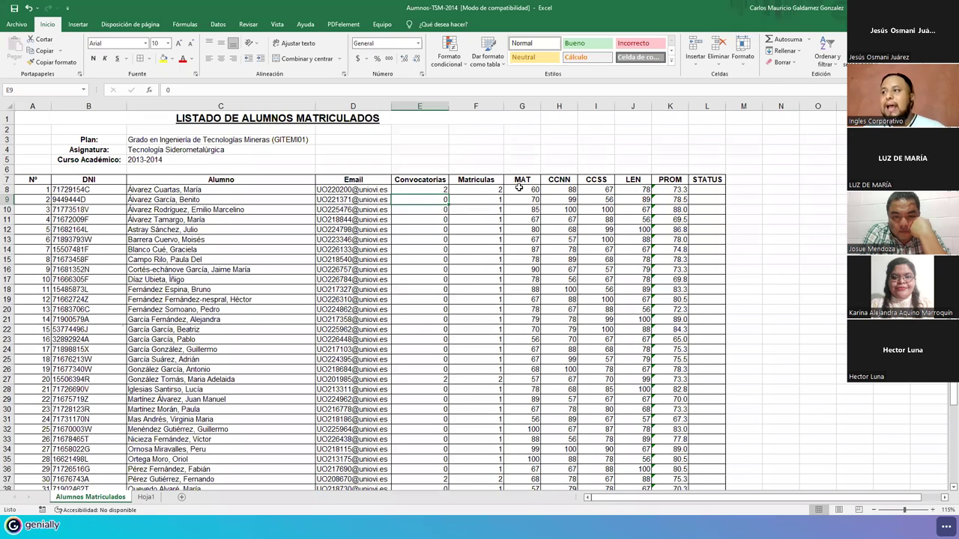
left_click_drag(521, 180, 633, 179)
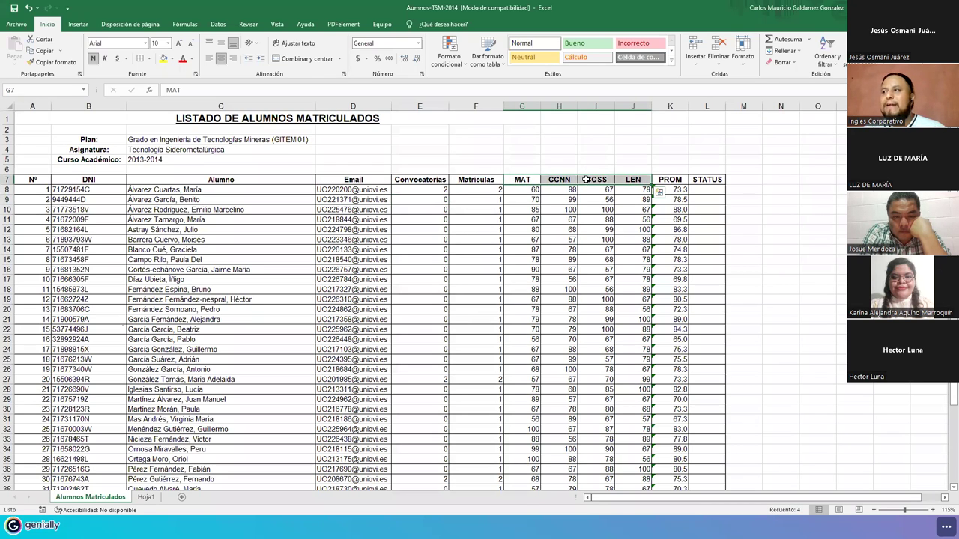
left_click_drag(522, 180, 633, 182)
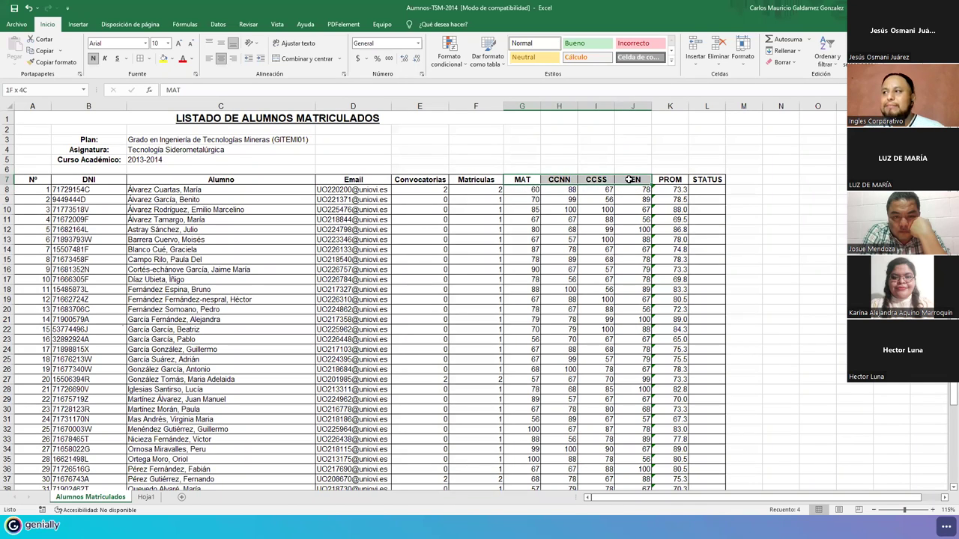
left_click_drag(522, 190, 622, 190)
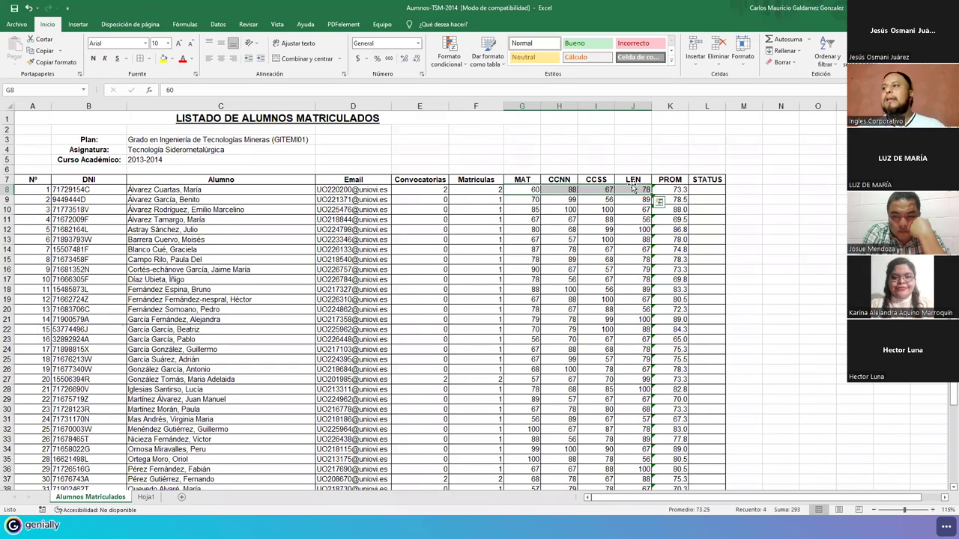
left_click_drag(680, 192, 681, 476)
left_click(756, 326)
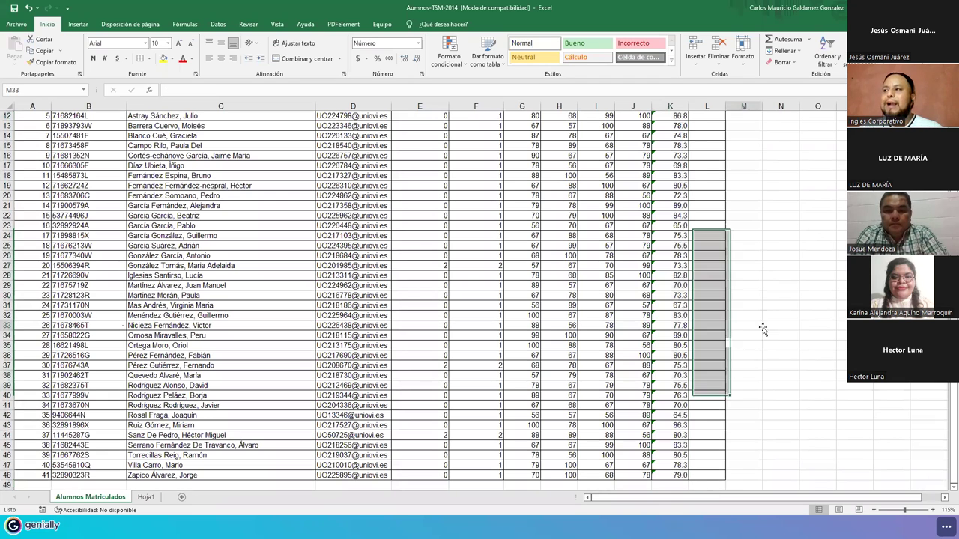
scroll(764, 327, "up", 4)
Enter the heading TABLAS DE VALOR in cell O7 and the label Si in O8
left_click(823, 181)
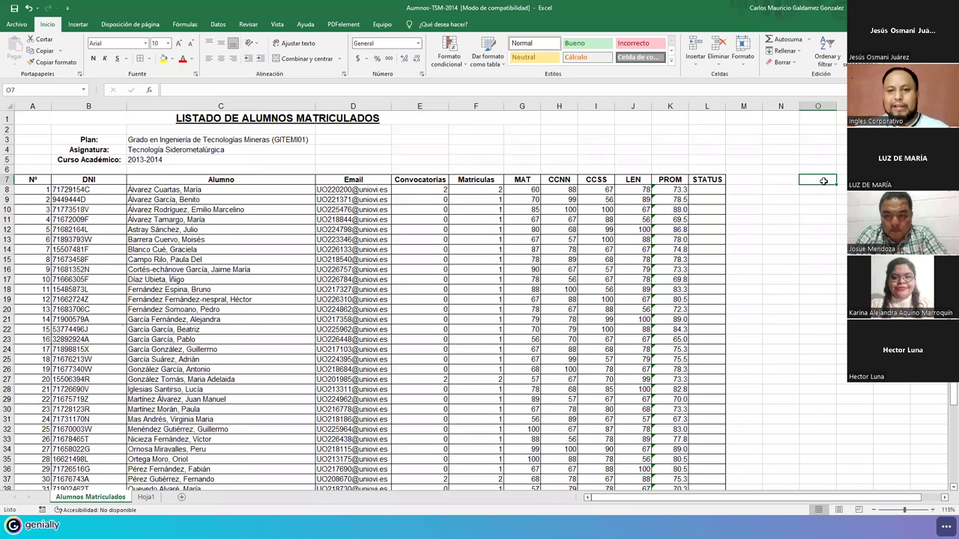
type("ABLAS DE VALOR")
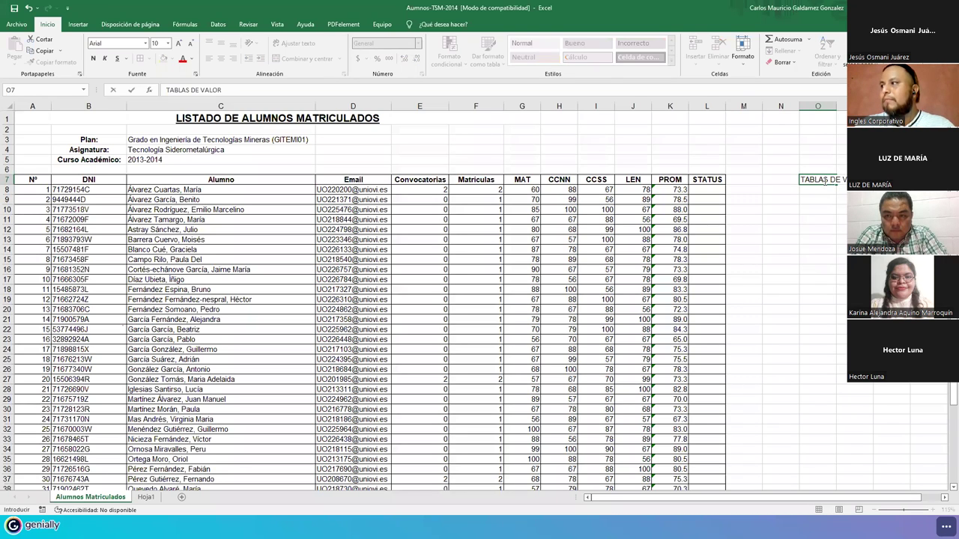
key("Return")
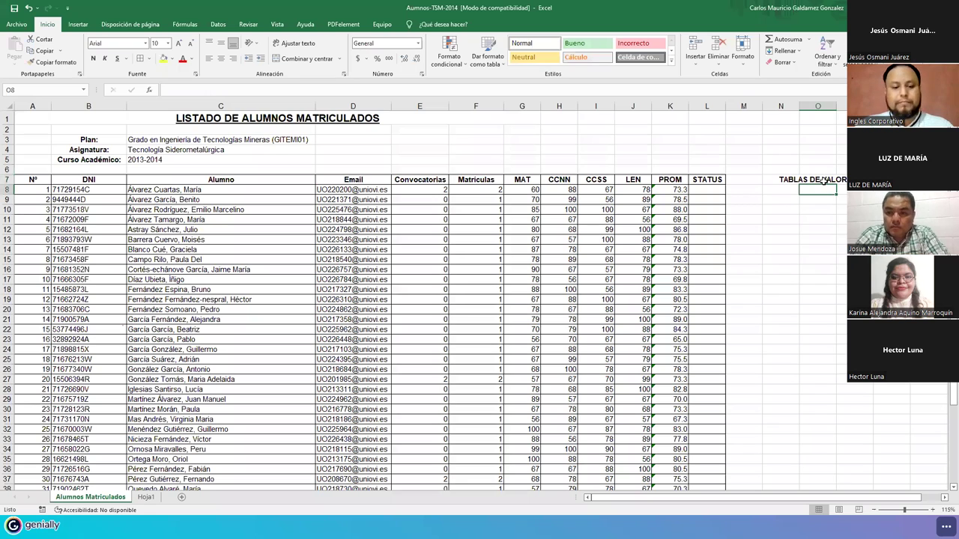
type("Si")
key("Return")
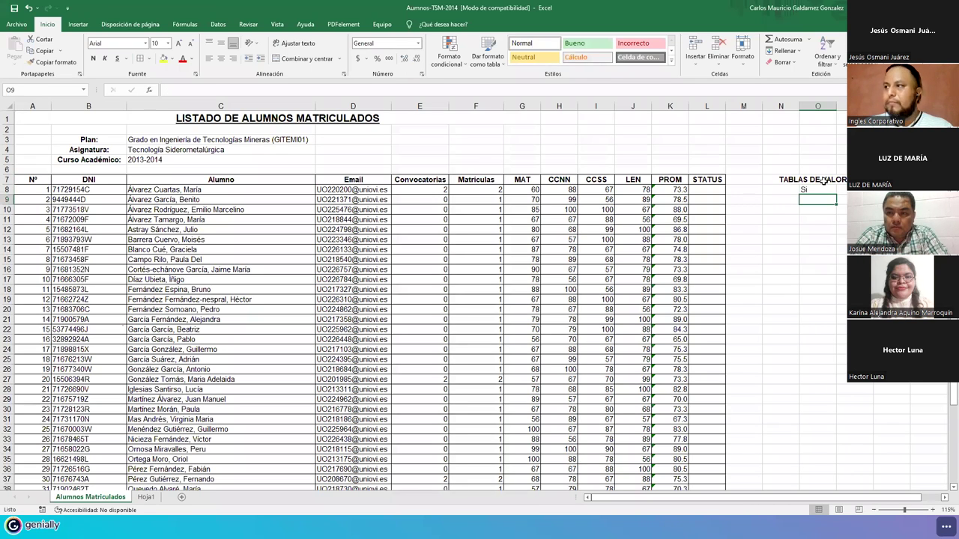
Fill row 9 of the value table from column O with PROM, the greater-than comparison word, 75 and PBECA
type("PROM")
key("Tab")
type("may")
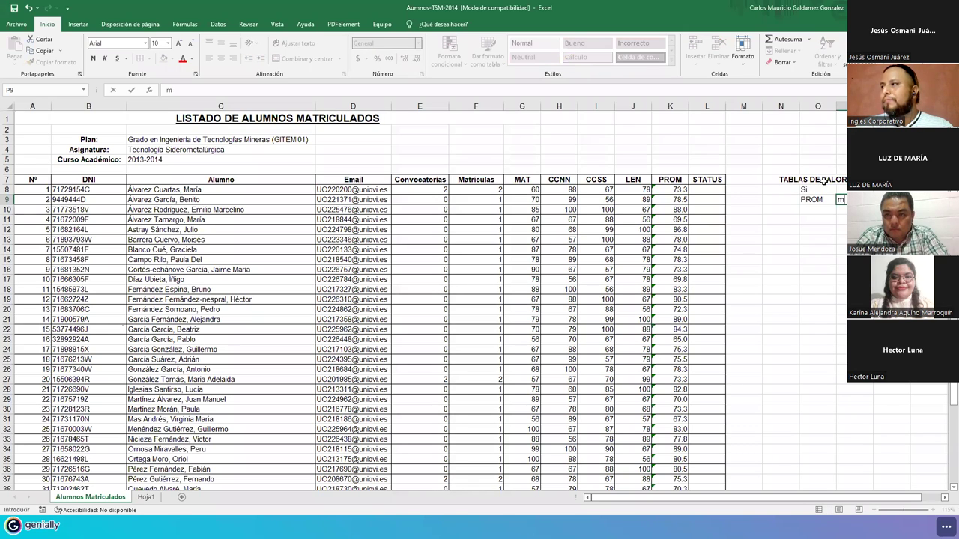
key("Tab")
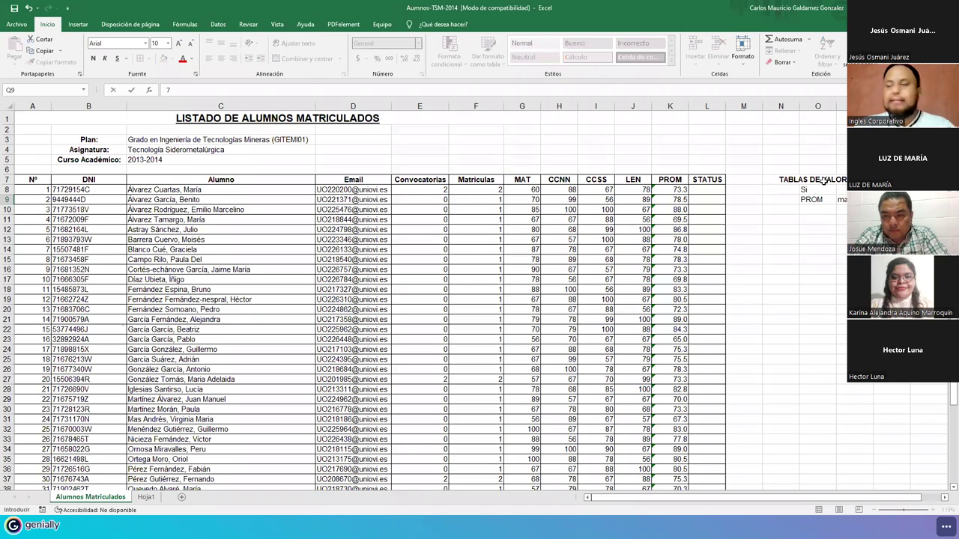
key("Tab")
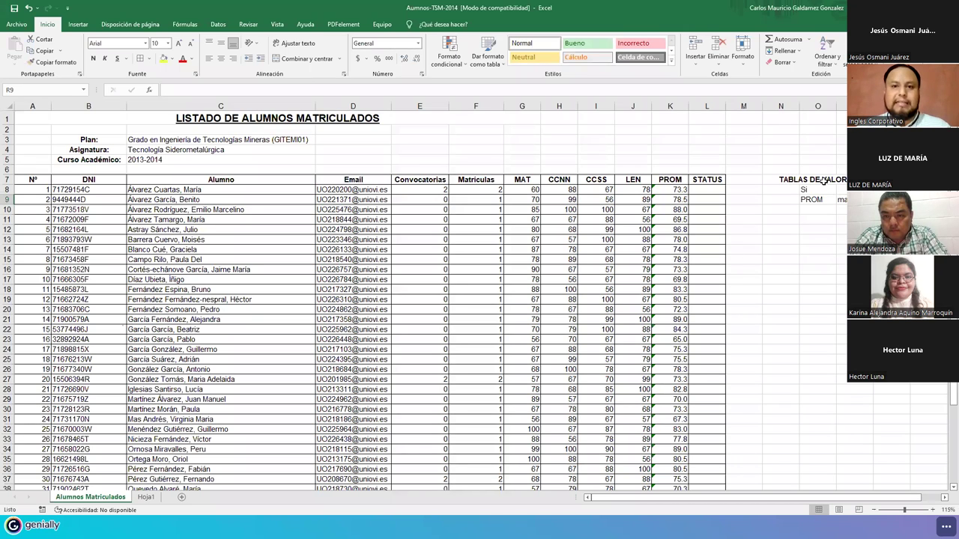
key("Left")
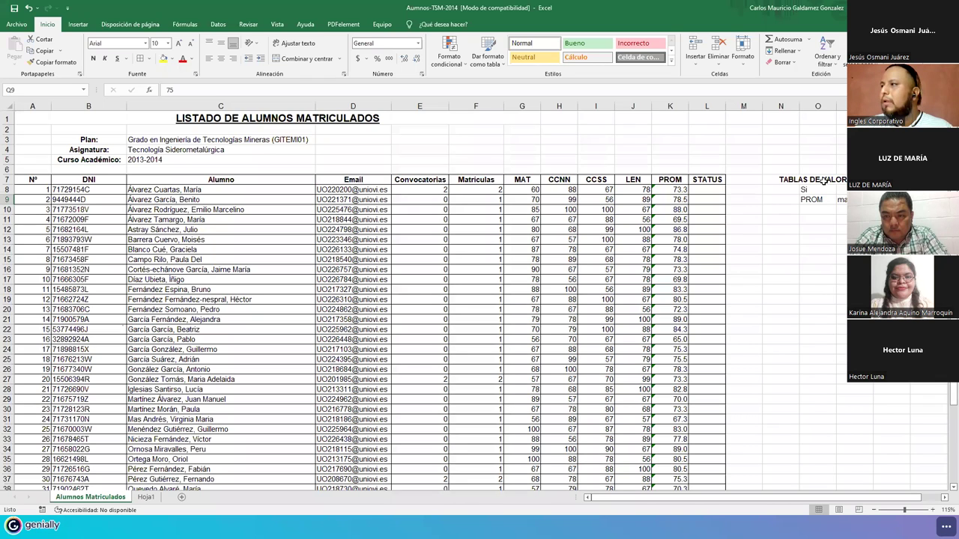
key("Right")
type("B")
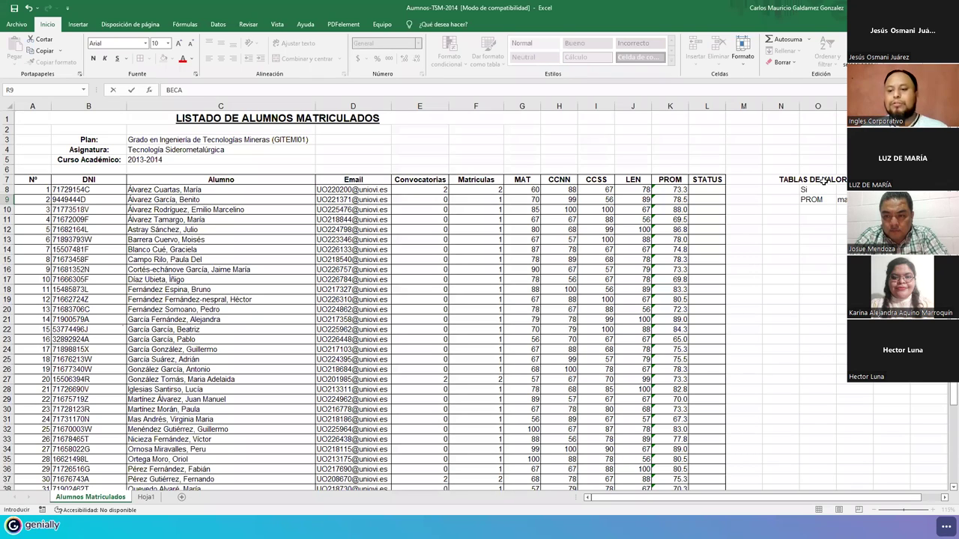
key("Escape")
type("PBECA")
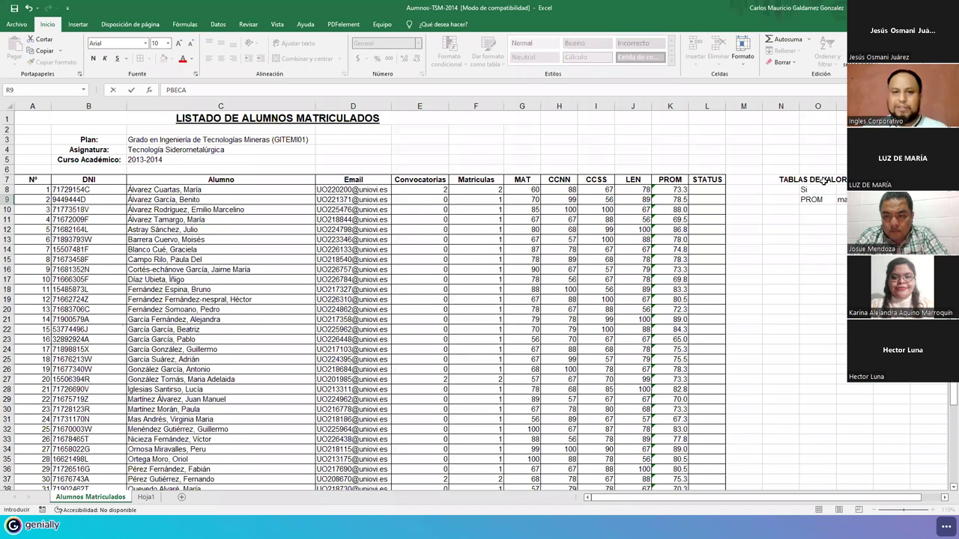
key("Return")
Add the second condition in row 10 of the value table, with PROM, menor and the result N/A
key("Left")
key("Left")
key("Left")
type("PROM")
key("Tab")
type("menor")
key("Tab")
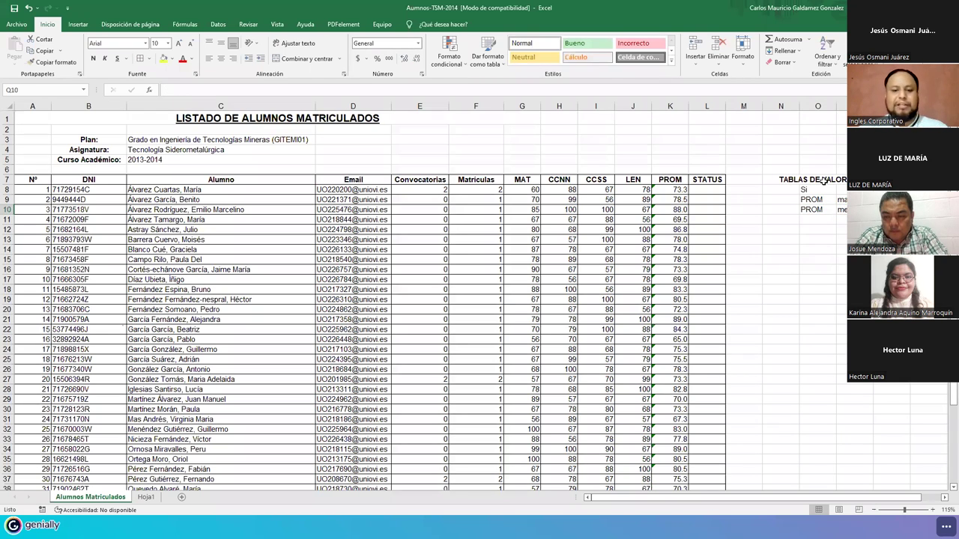
key("Tab")
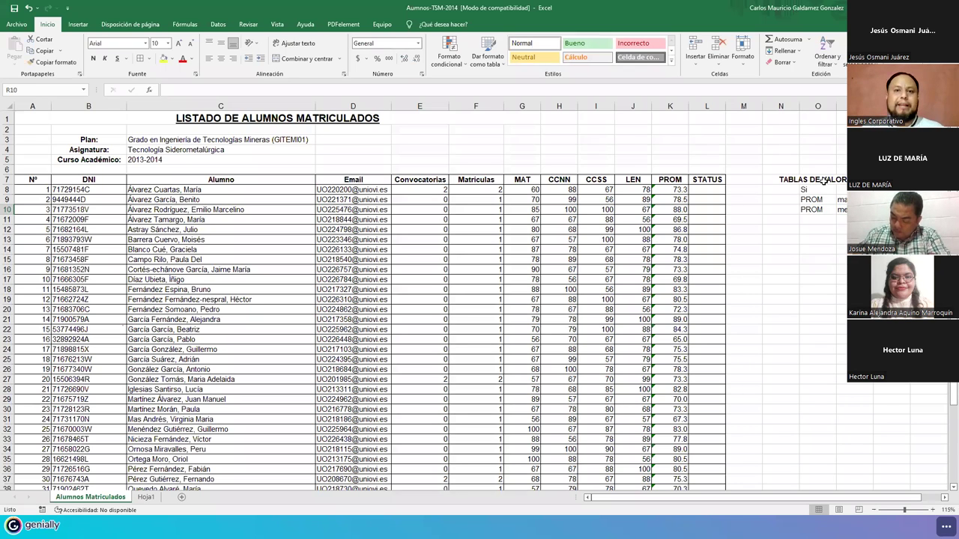
type("N7")
key("BackSpace")
type("/A")
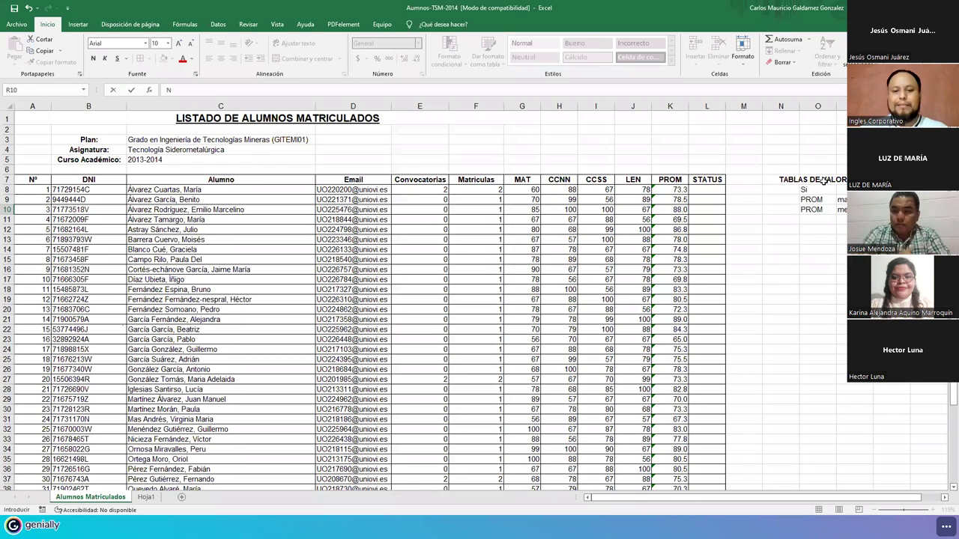
key("Return")
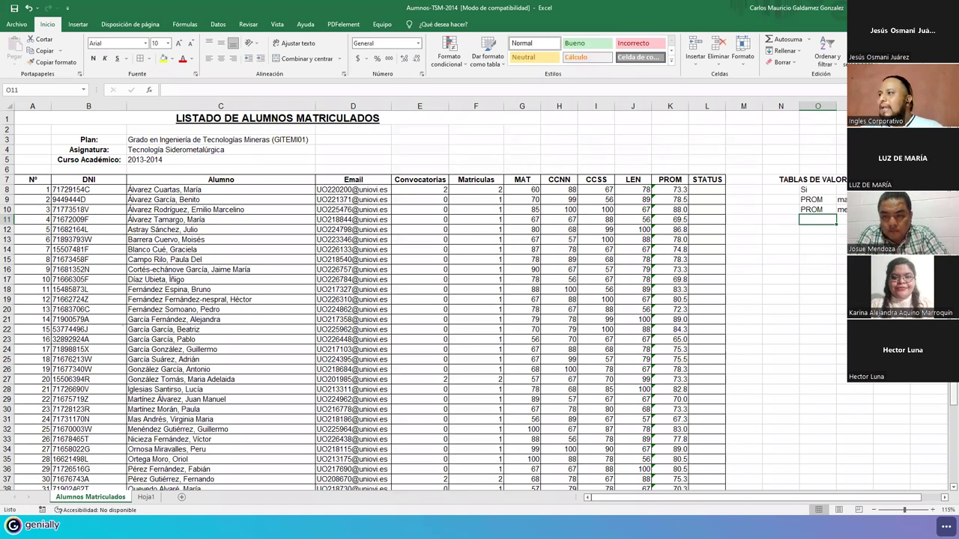
left_click(782, 179)
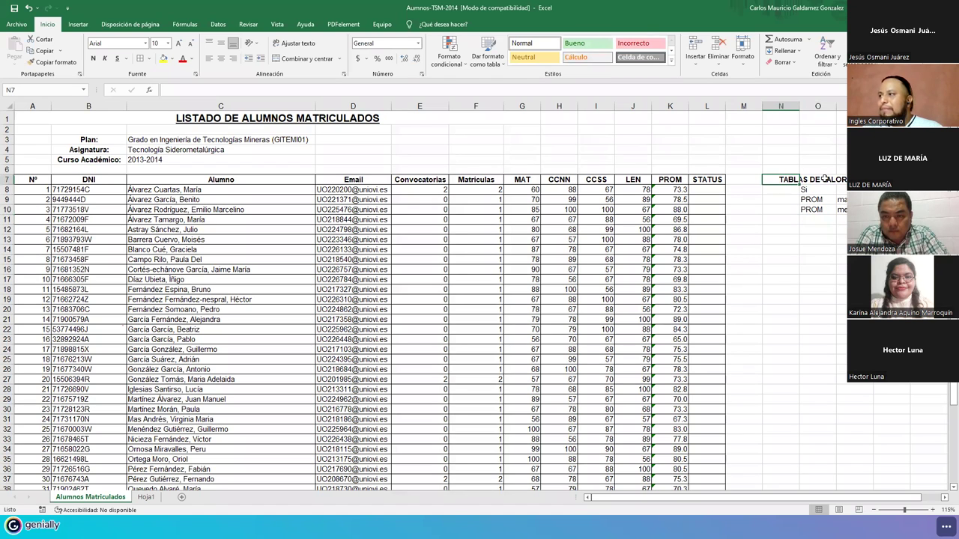
left_click_drag(788, 189, 825, 190)
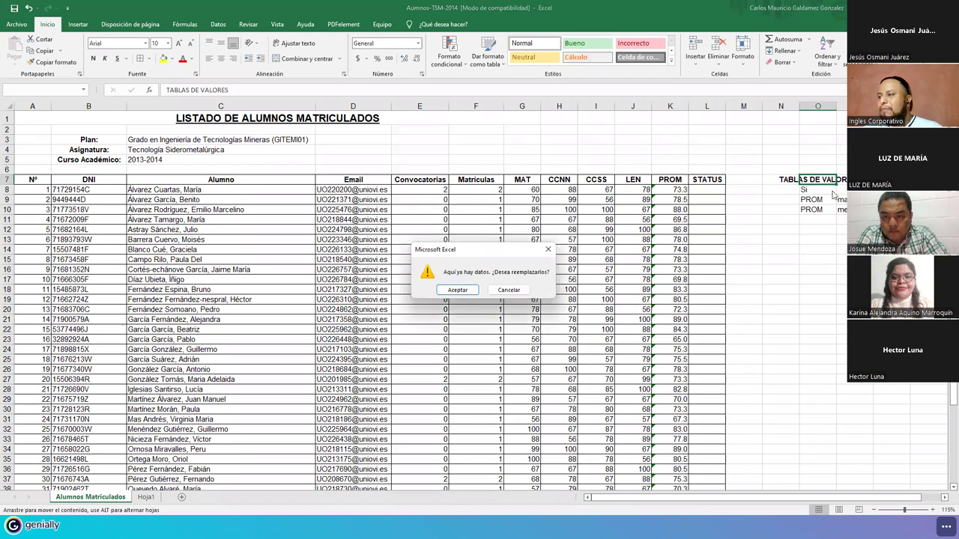
left_click(465, 290)
left_click_drag(662, 189, 665, 485)
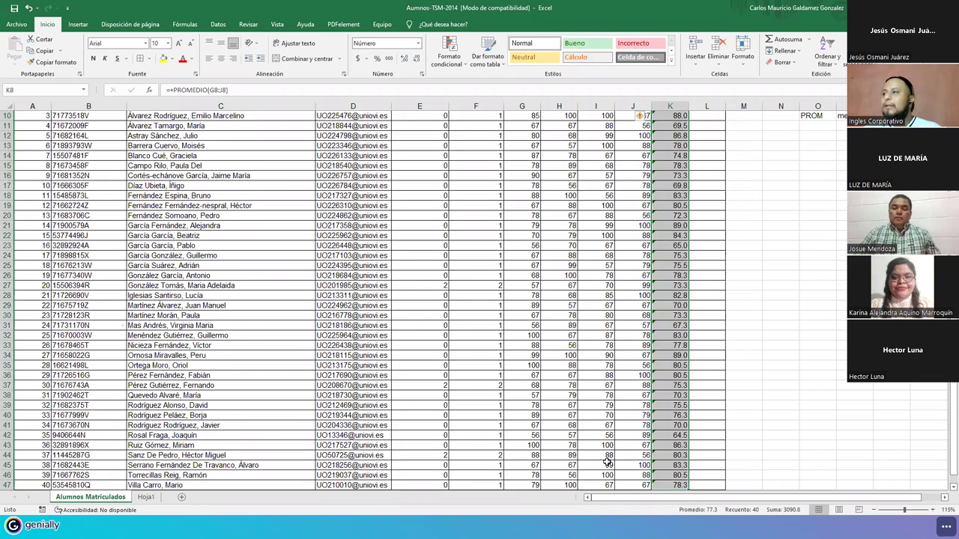
scroll(704, 379, "up", 3)
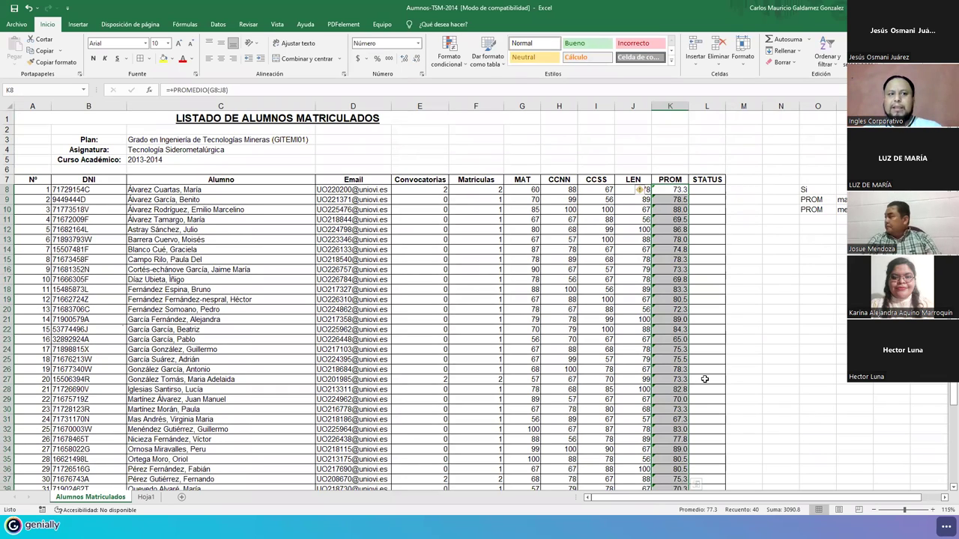
left_click(807, 191)
key("ctrl+z")
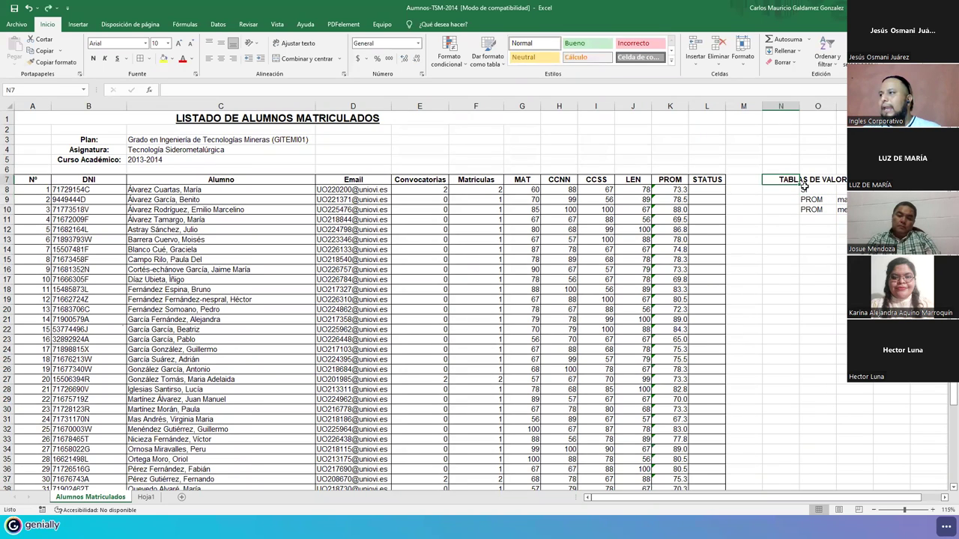
left_click_drag(776, 185, 815, 184)
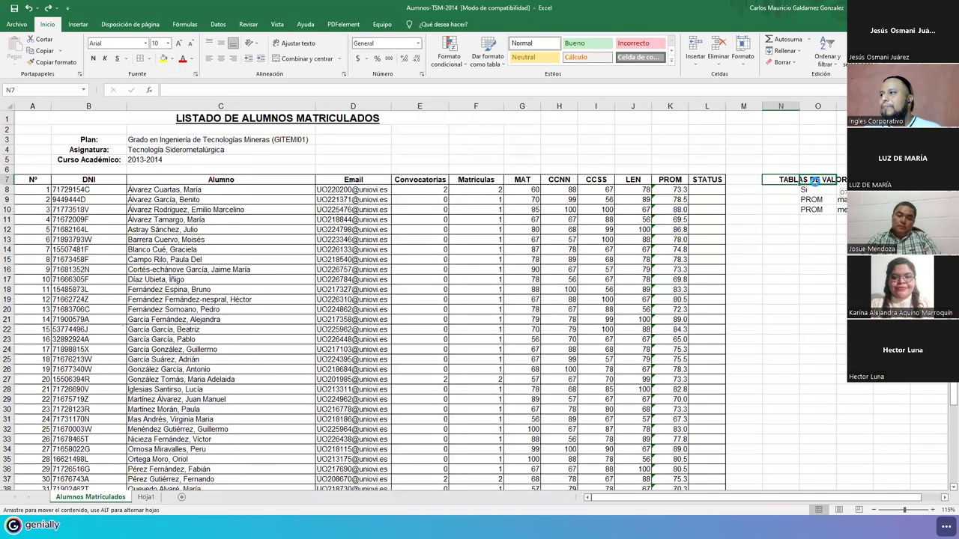
left_click(457, 290)
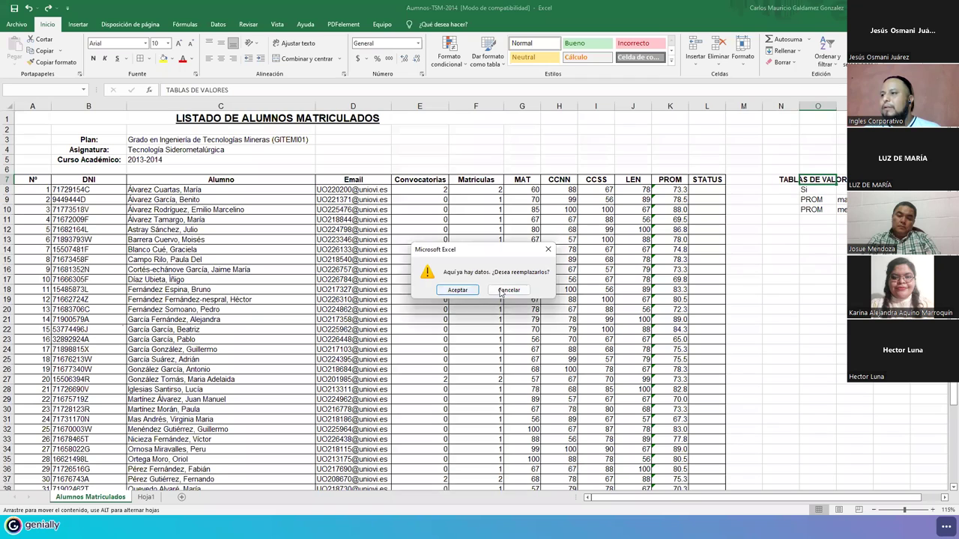
Replace the value table's heading in cell O7 with TABLA DE VALORES and left-align it
left_click(765, 182)
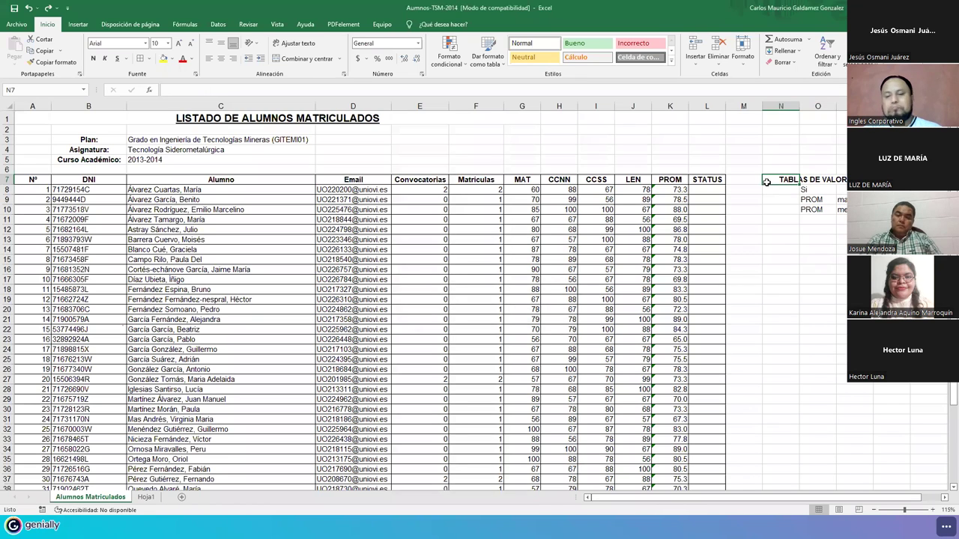
key("ctrl+c")
left_click(815, 180)
key("Delete")
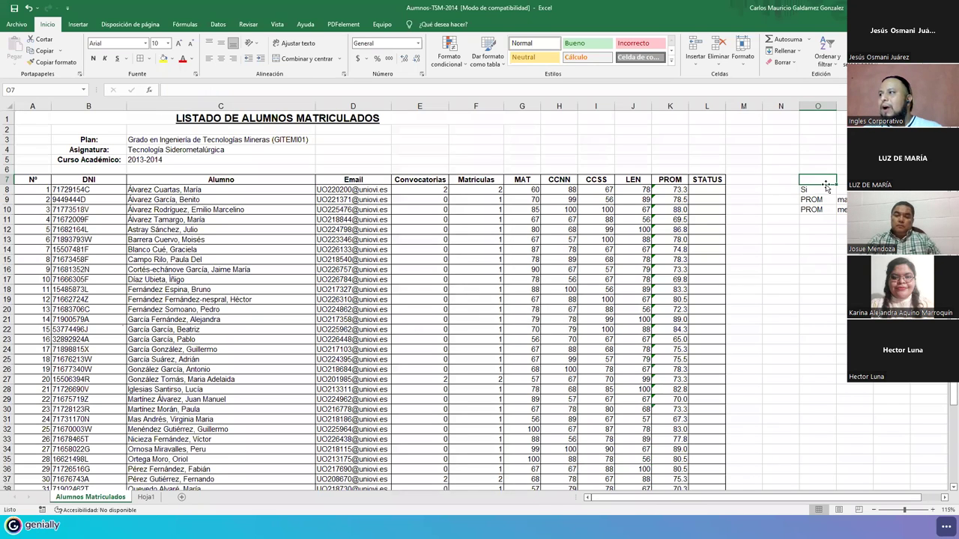
double_click(811, 180)
type("TA")
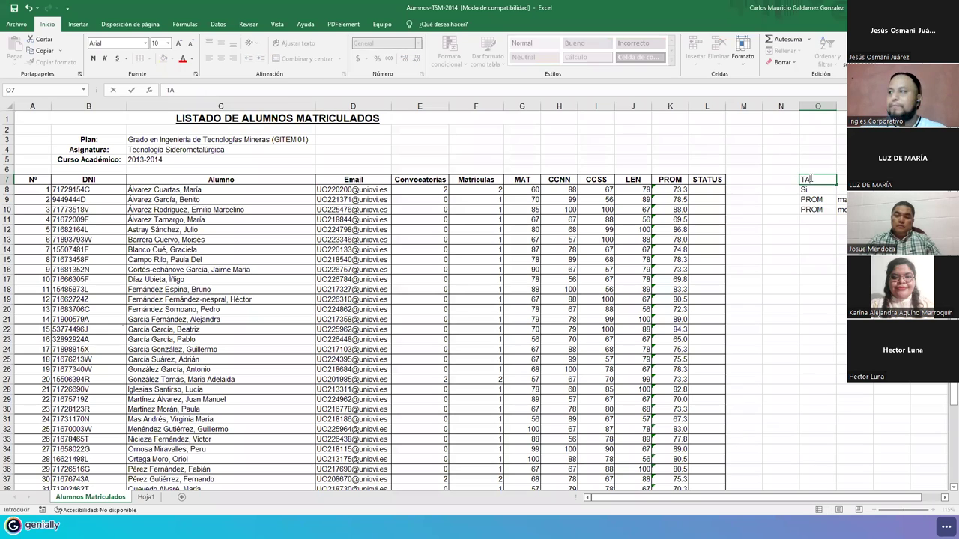
type("BLA DE VALORES")
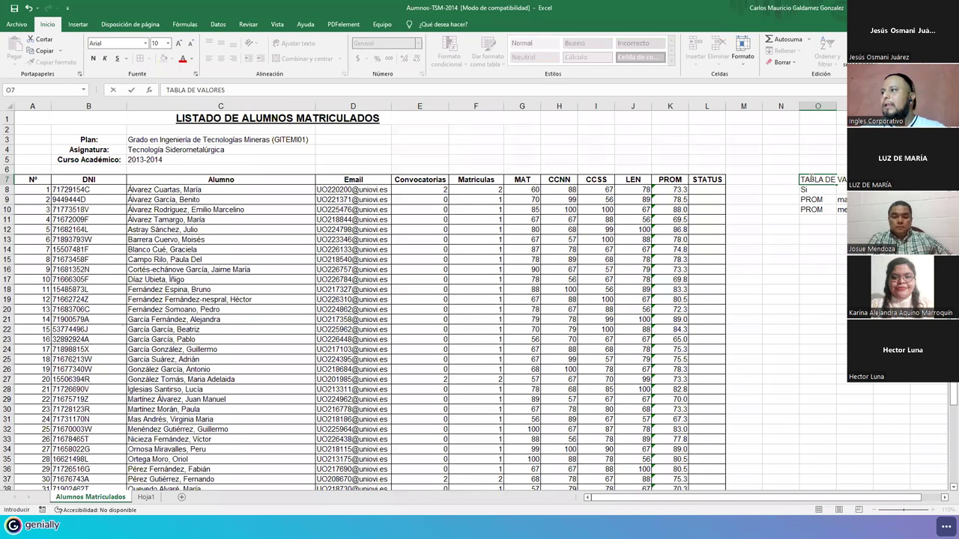
key("Up")
left_click(815, 180)
left_click(209, 59)
left_click(812, 258)
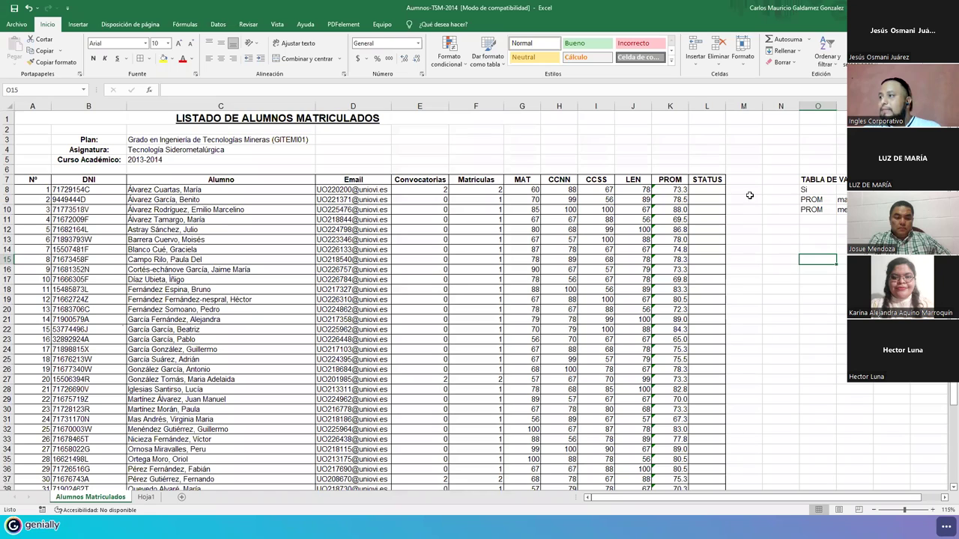
Move the whole value table, including its heading, so that it starts in cell N15
left_click(710, 191)
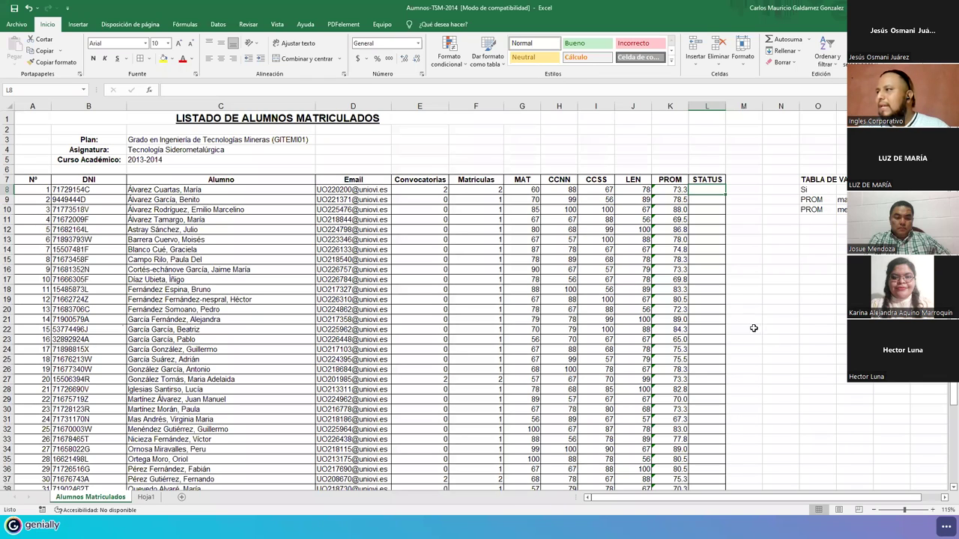
left_click_drag(810, 182, 784, 297)
scroll(727, 411, "up", 1, "ctrl")
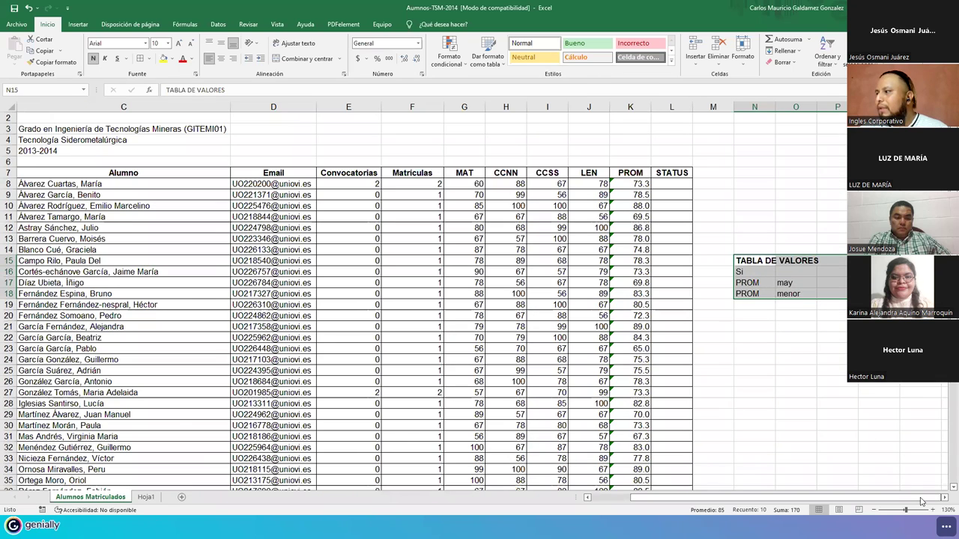
left_click(943, 497)
scroll(505, 325, "up", 1, "ctrl")
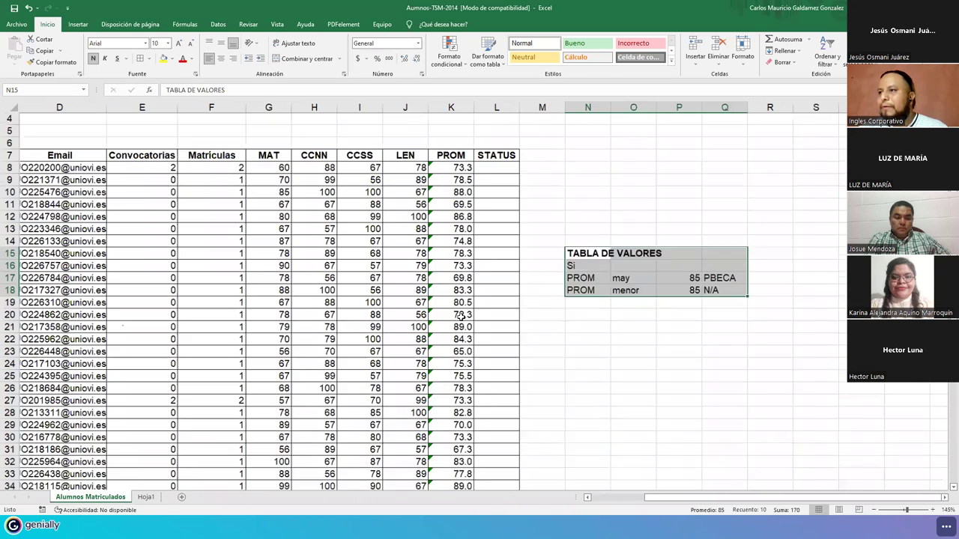
key("ctrl+q")
left_click(944, 498)
left_click(943, 497)
left_click(943, 497)
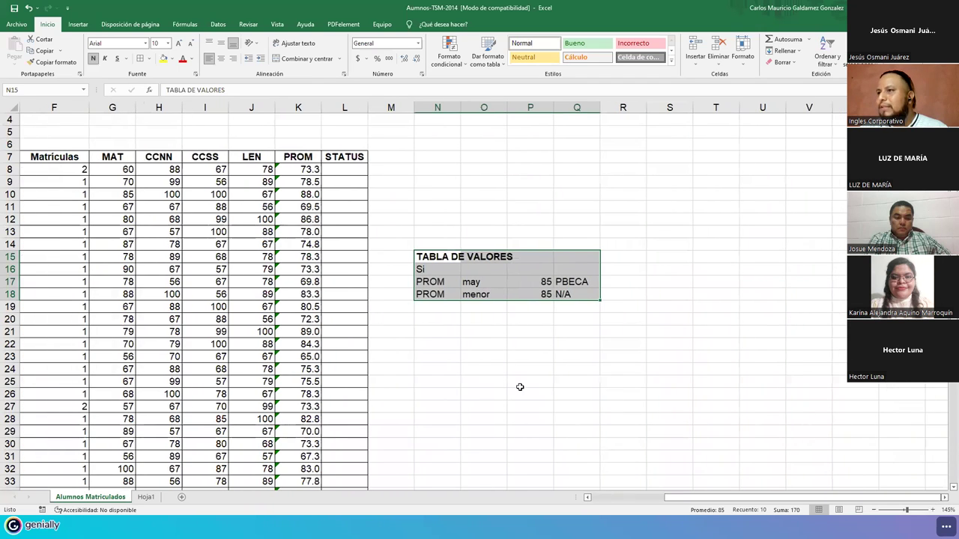
Start a SI formula in the first STATUS cell, L8, with the logical test K8>=85
left_click(346, 173)
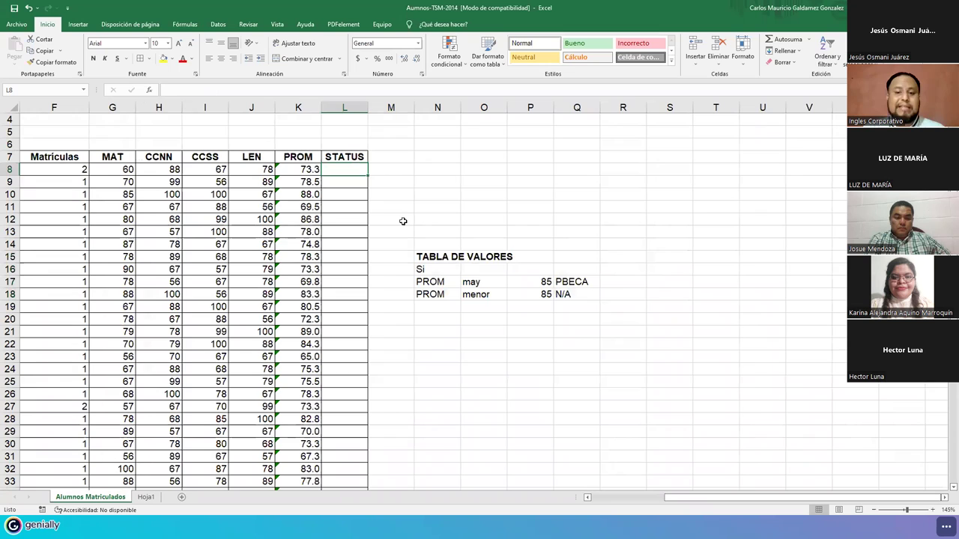
type("=")
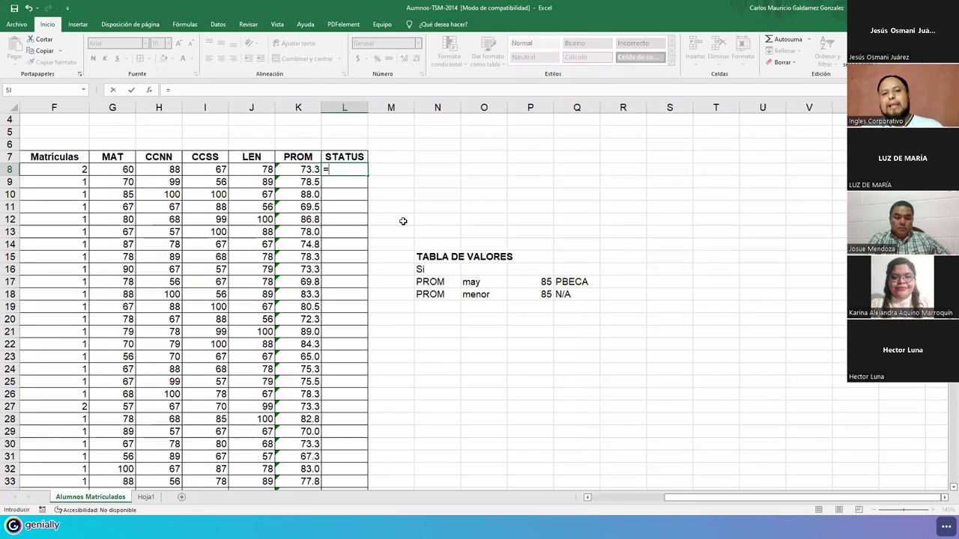
type("SI(")
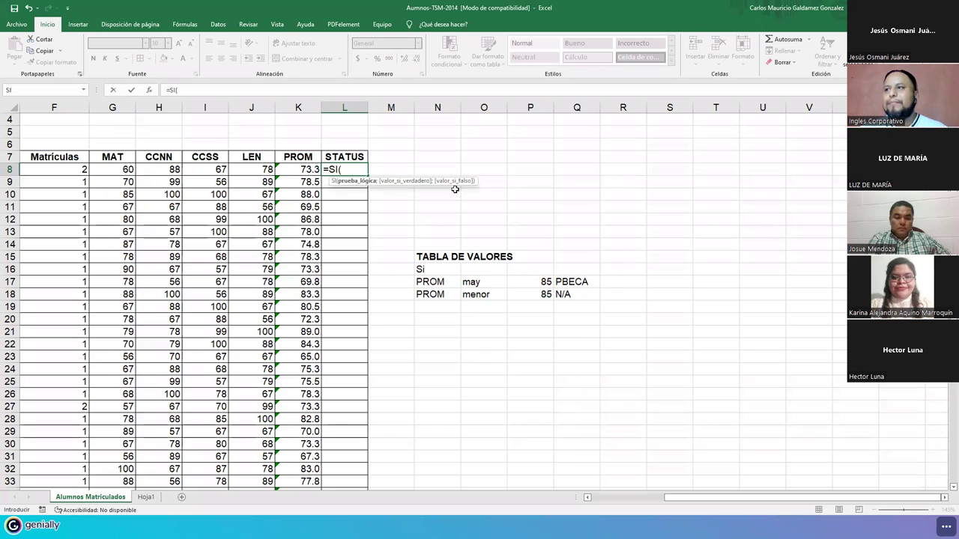
left_click(302, 171)
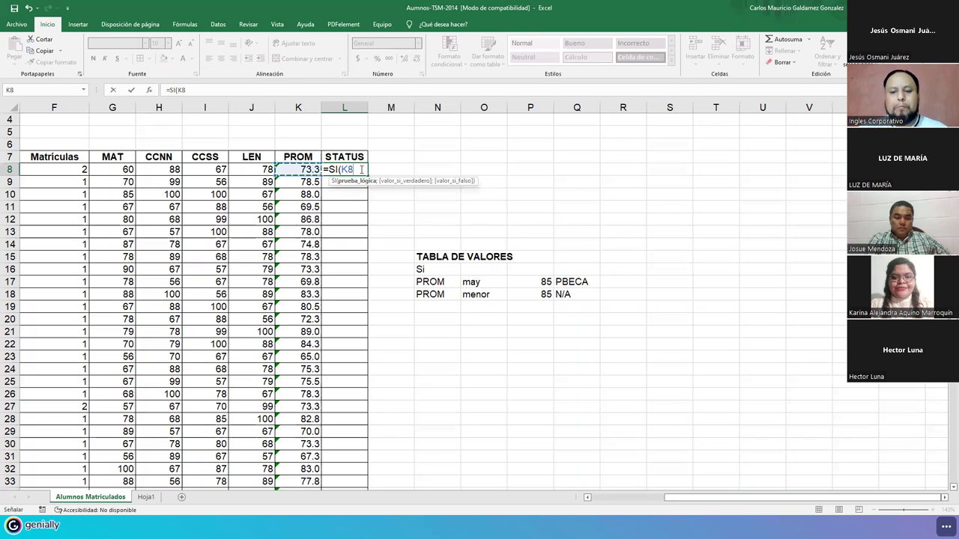
type("<")
key("BackSpace")
type(">")
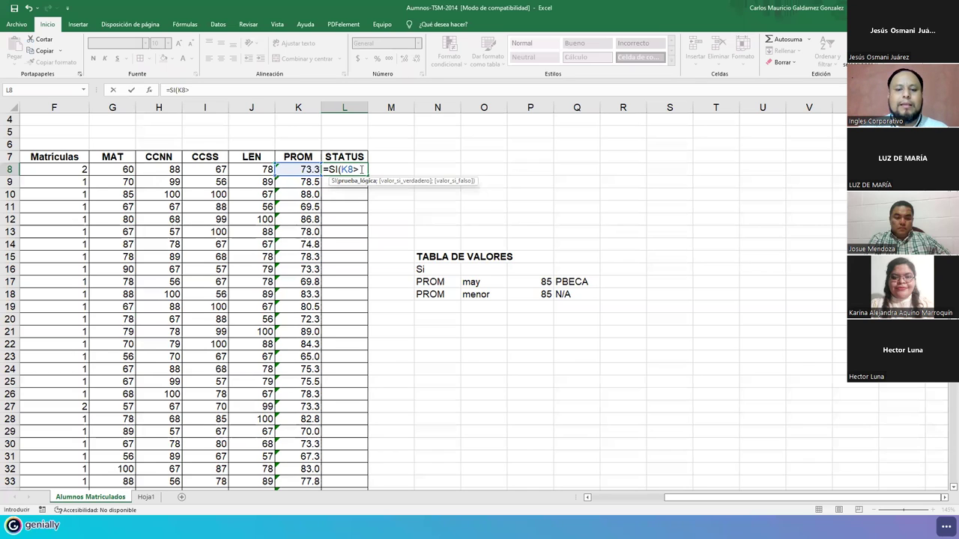
type("=85")
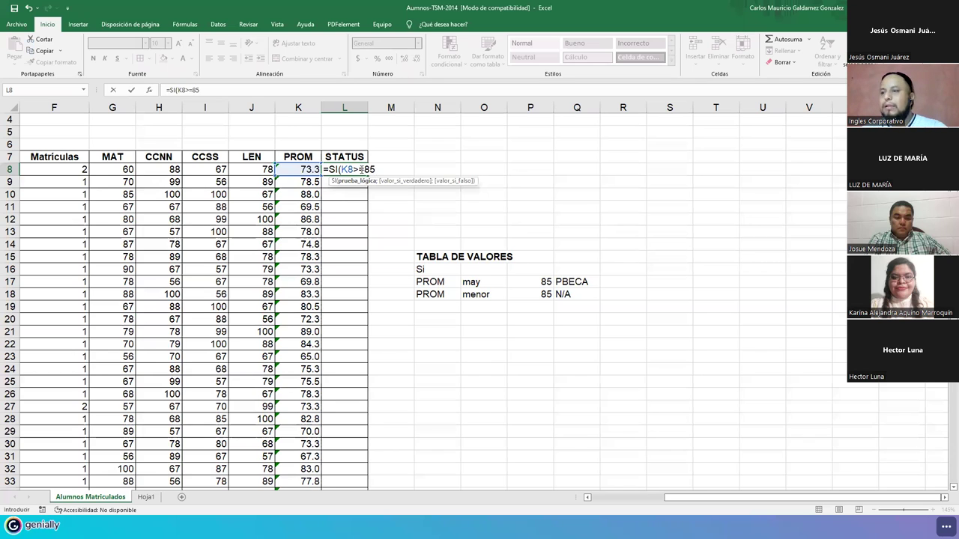
Complete the L8 formula with "PBECA" as the true value and "N/A" as the false value
type(";")
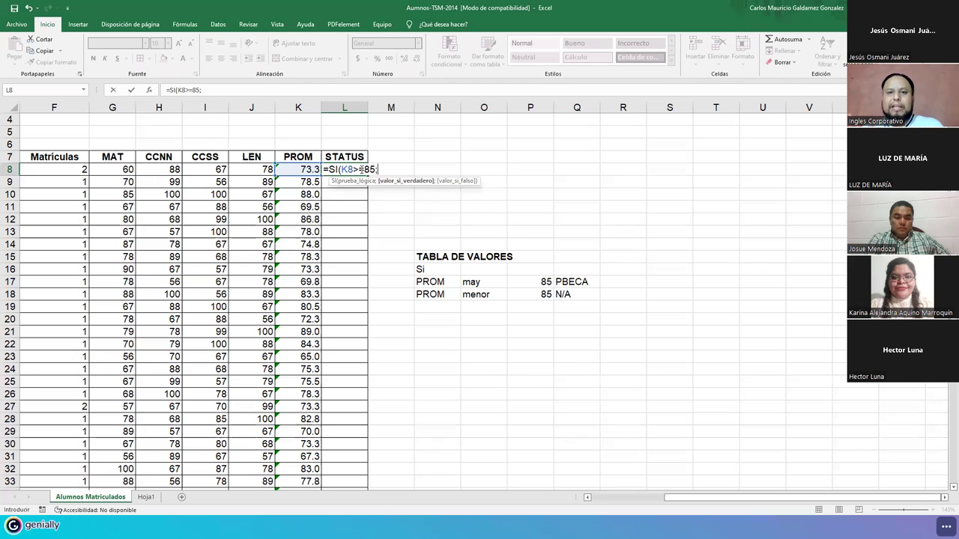
type("\"PE")
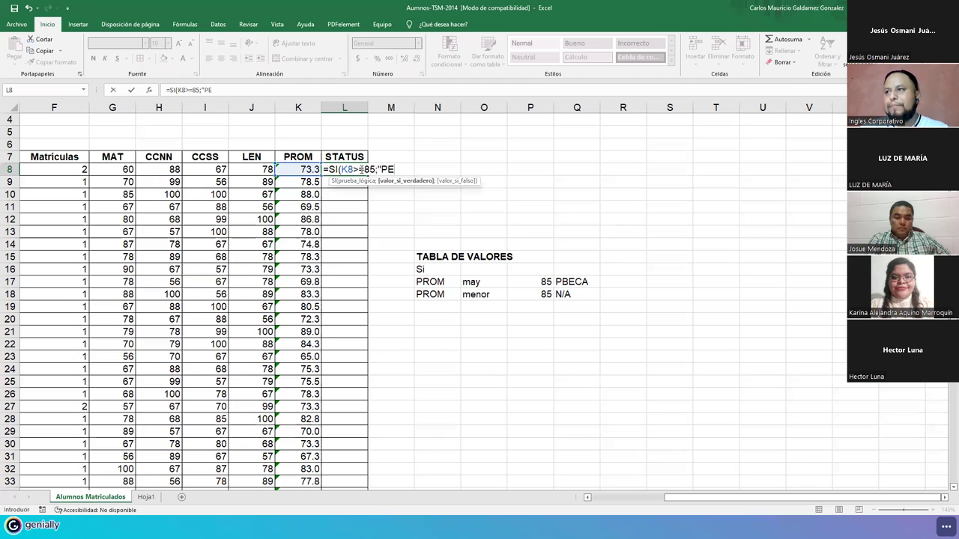
key("BackSpace")
type("BEC")
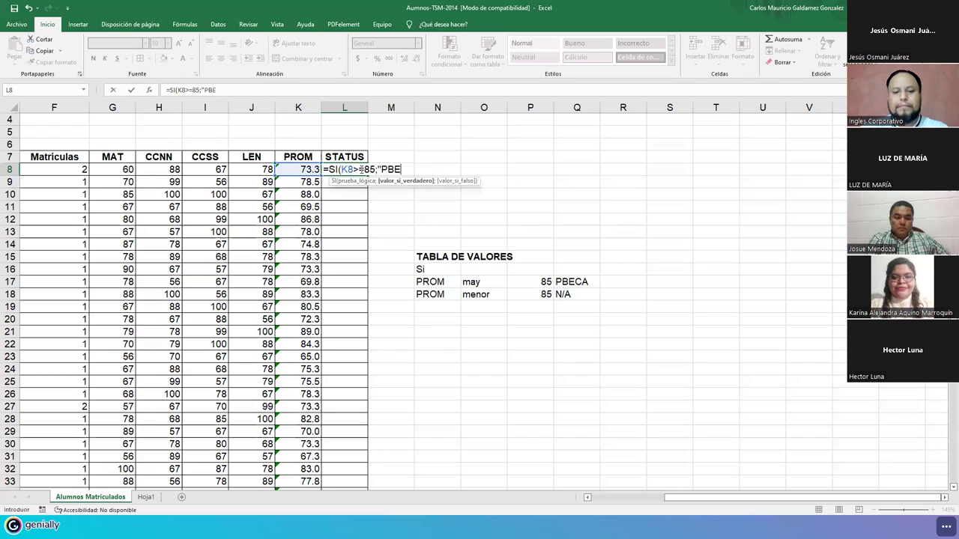
type("A\"")
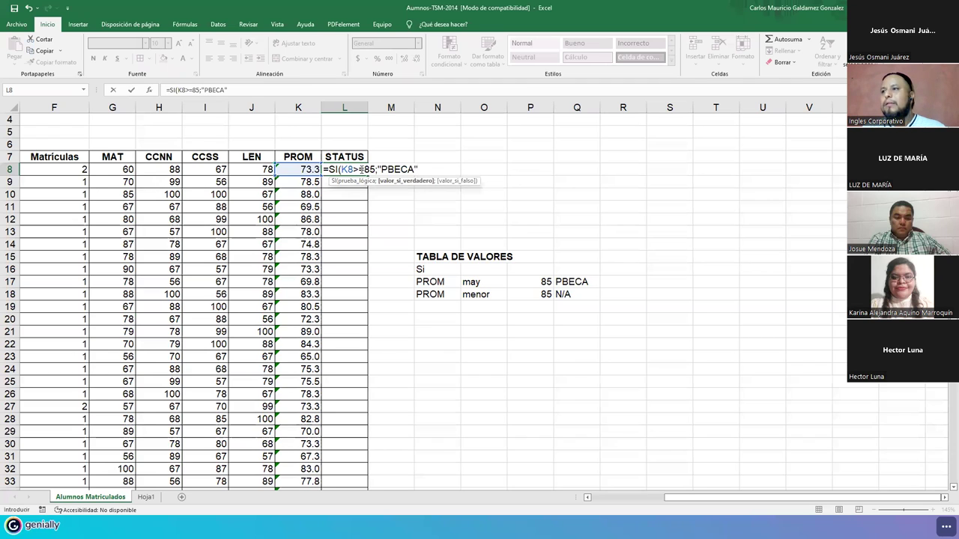
type(";")
type("\"N")
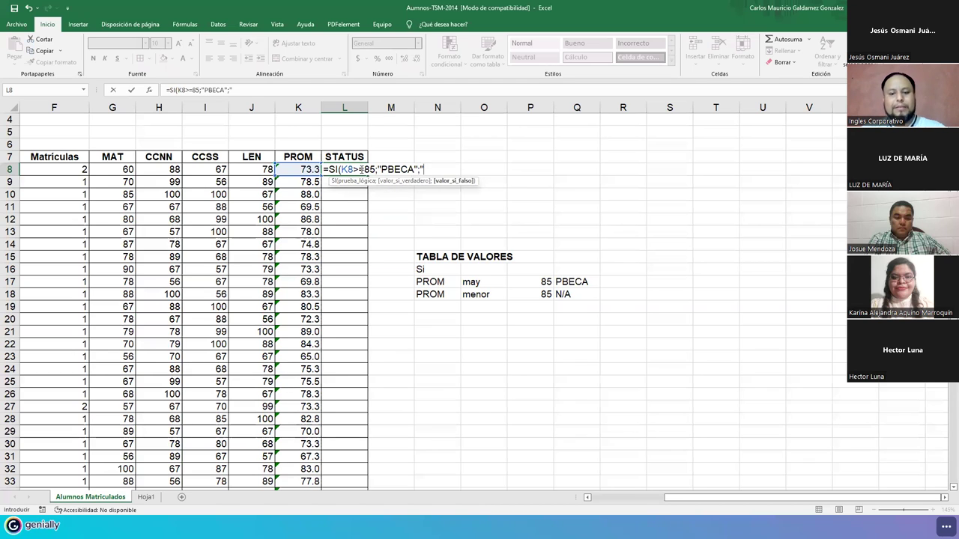
type("/A\"")
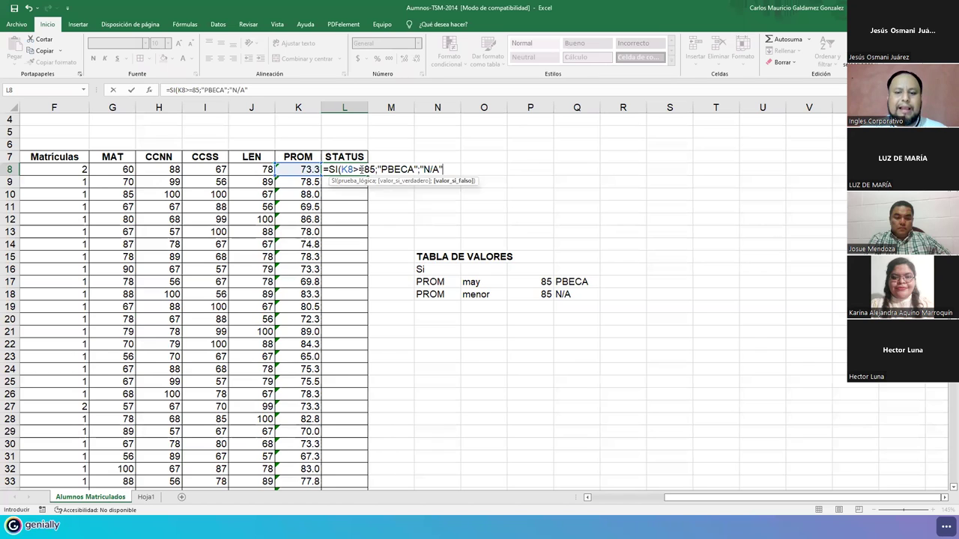
type(")")
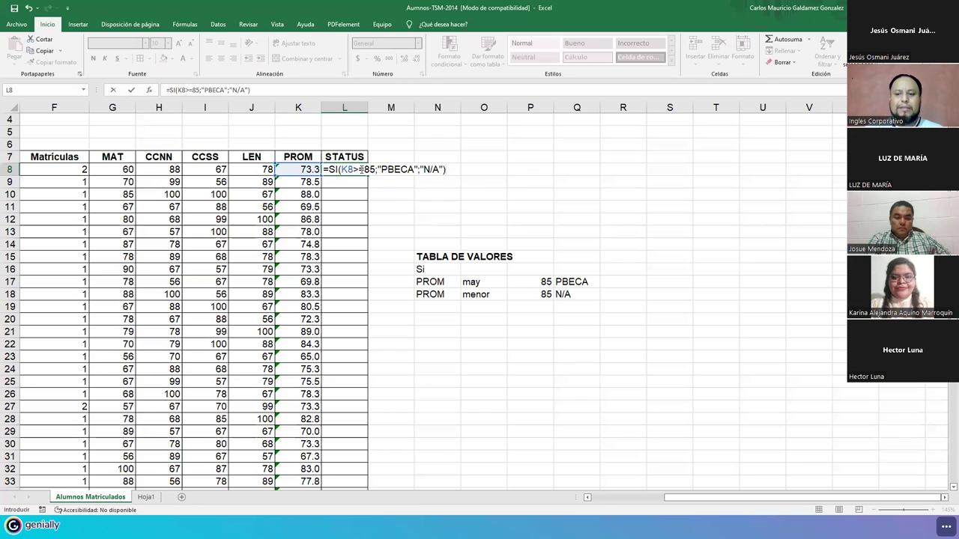
key("Return")
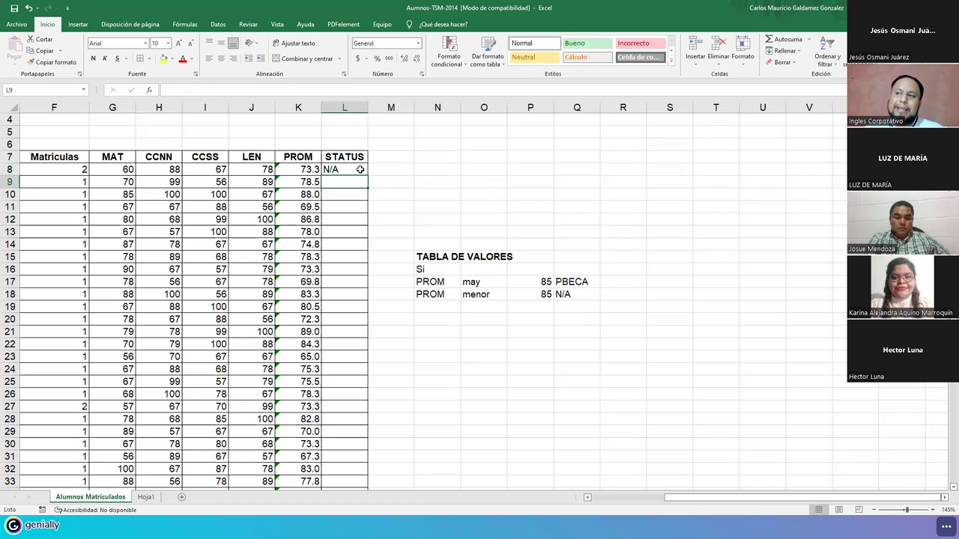
Widen the Alumno column slightly and narrow the Nº, DNI and Matriculas through PROM columns so the STATUS column fits in view
left_click_drag(680, 497, 617, 496)
scroll(349, 270, "left", 1)
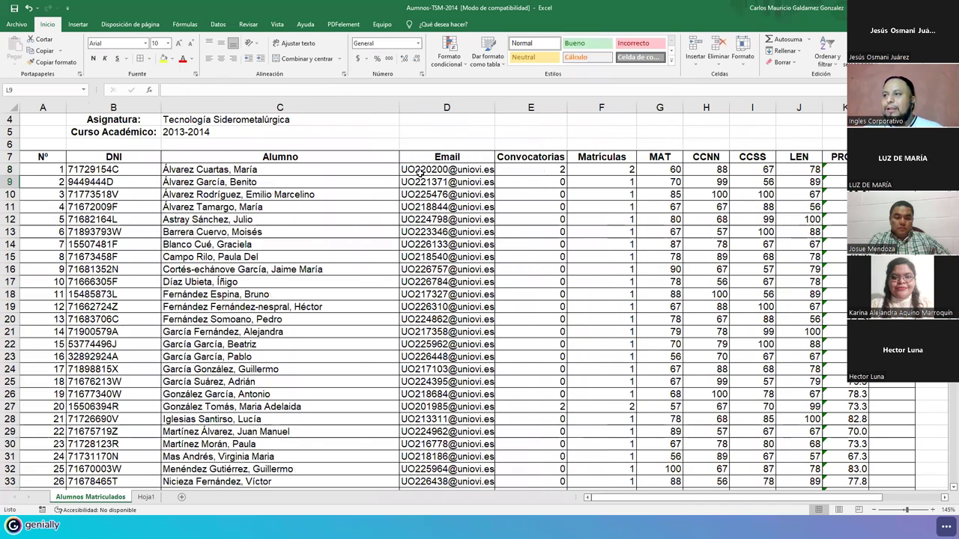
left_click(421, 171)
left_click_drag(399, 107, 410, 107)
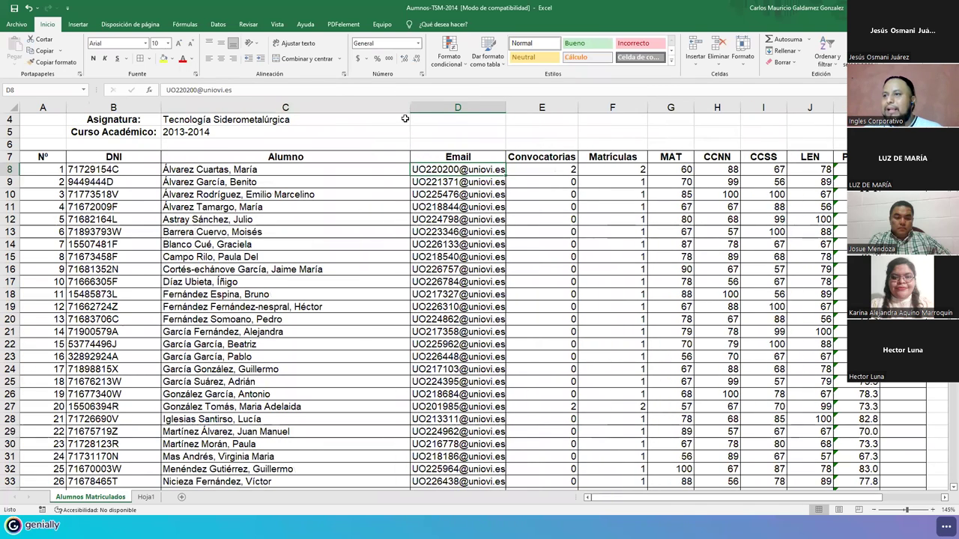
mouse_move(161, 107)
left_mouse_down()
mouse_move(149, 106)
mouse_move(157, 106)
left_mouse_up()
left_click(43, 107)
left_click_drag(66, 105, 35, 105)
left_click(105, 179)
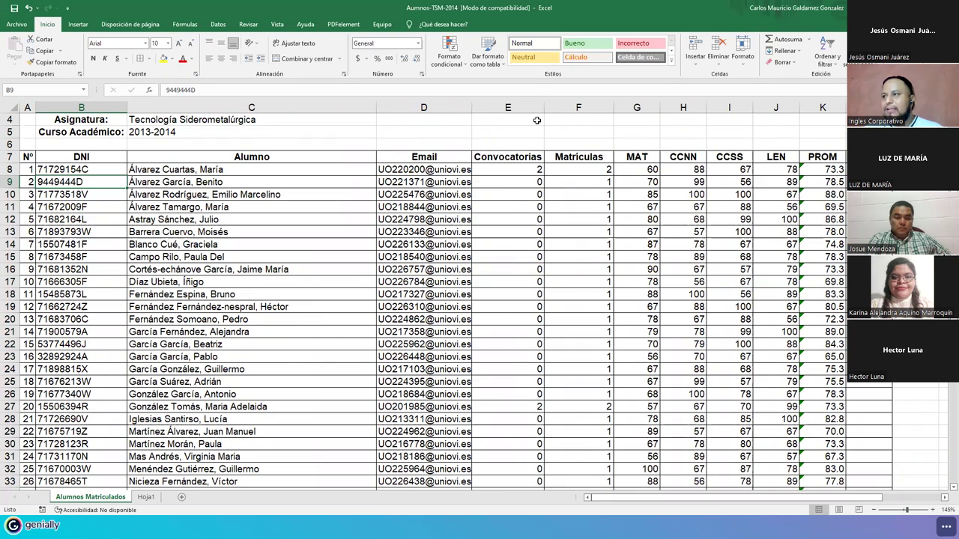
left_click_drag(611, 109, 742, 109)
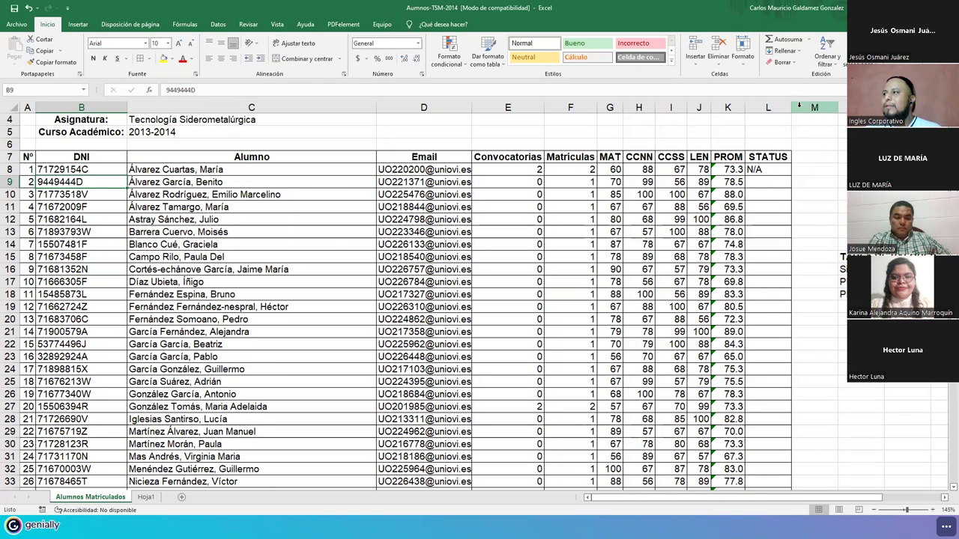
left_click(768, 182)
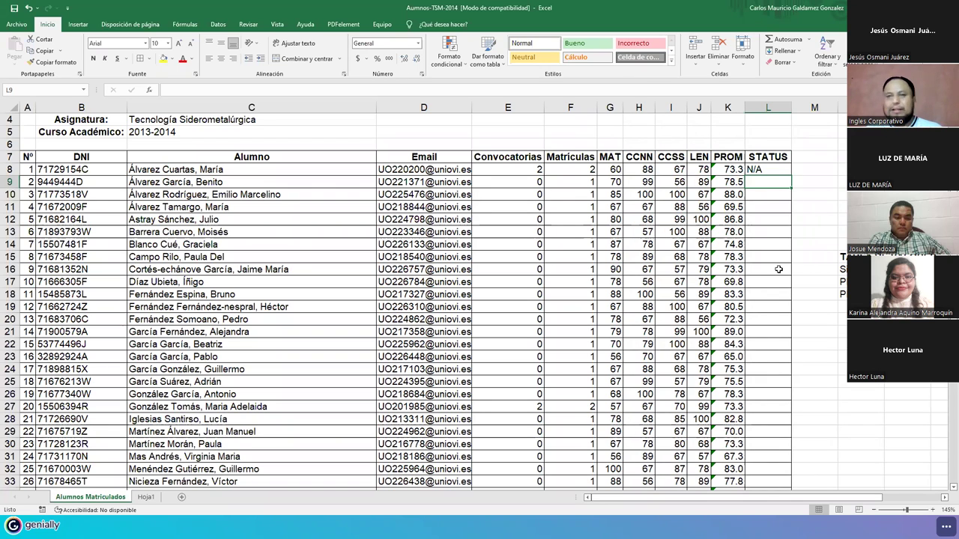
Start a SI formula in the third student's STATUS cell, L10, with the logical test K10>=85
key("Return")
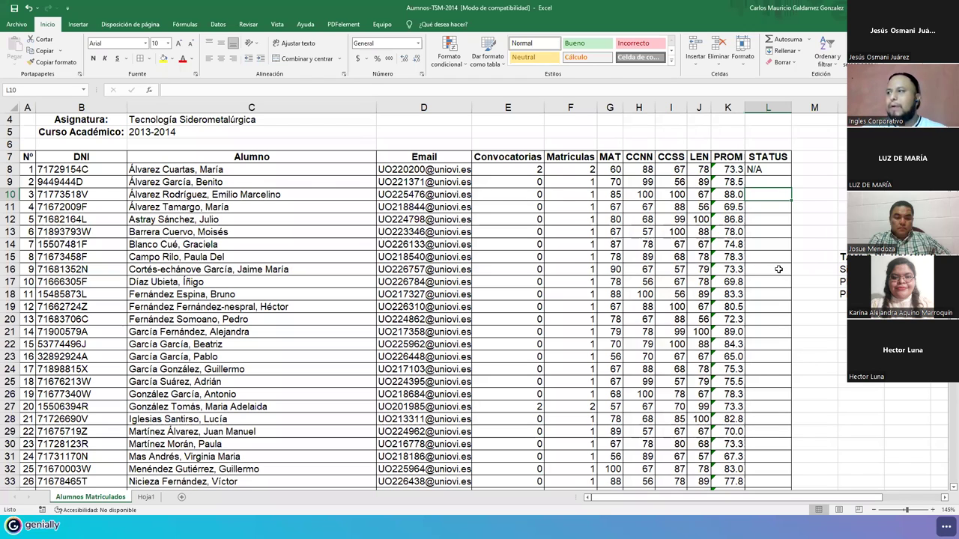
type("=si")
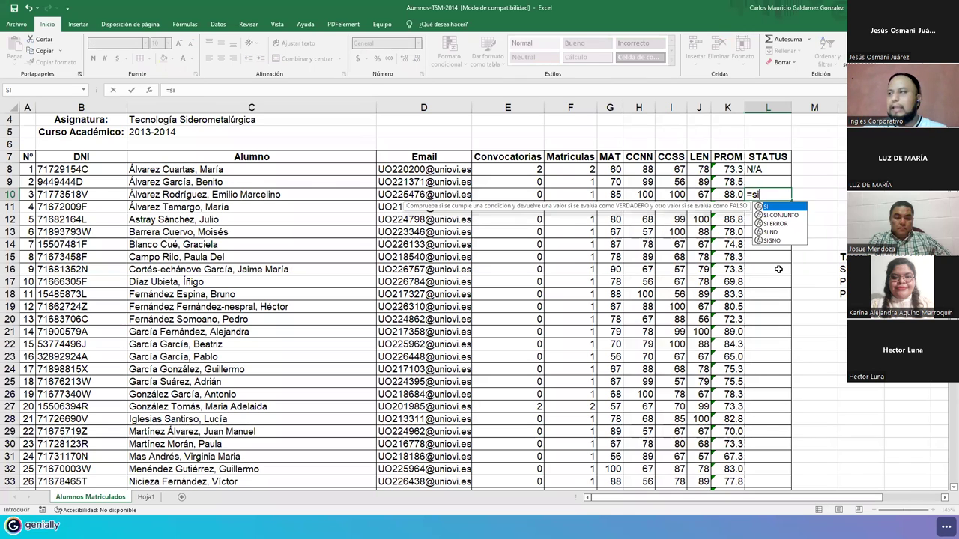
key("Tab")
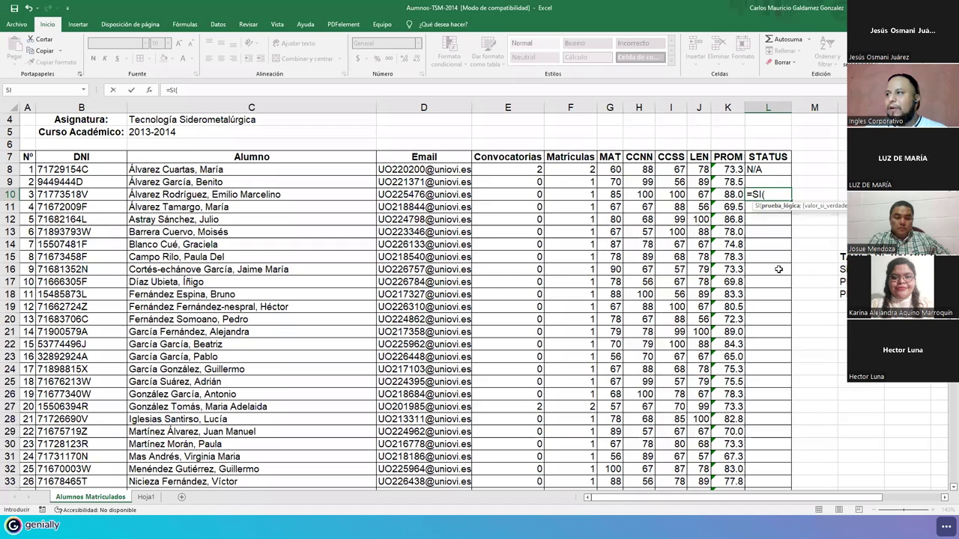
left_click(723, 191)
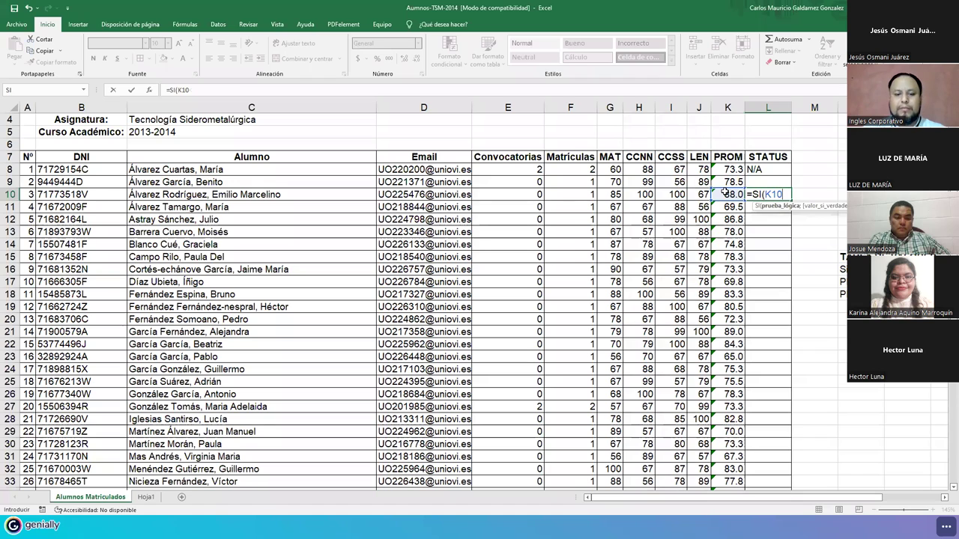
type(">=")
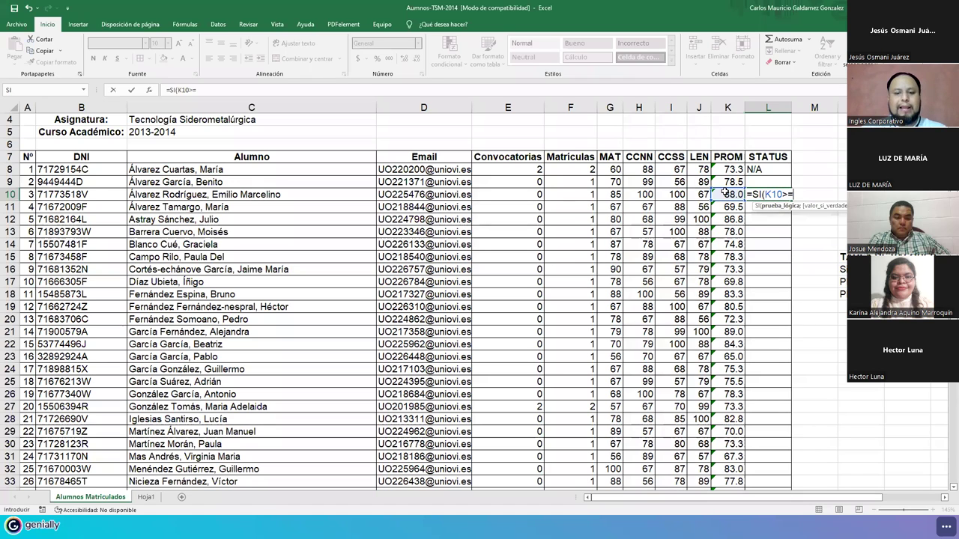
type("85;\"")
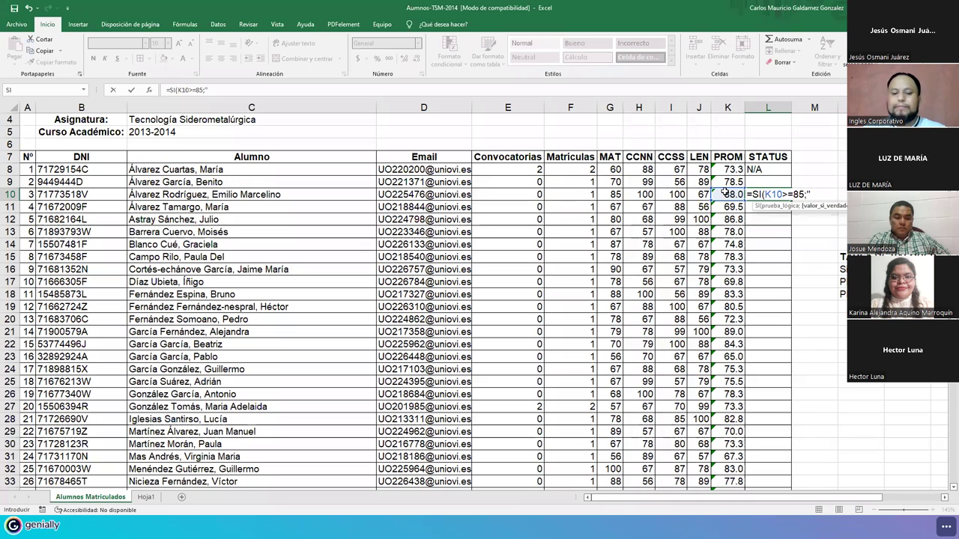
Complete the L10 formula with "PBECA" as the true value and "N/A" as the false value
type("P")
type("BCE")
key("BackSpace")
key("BackSpace")
type("ECA\"")
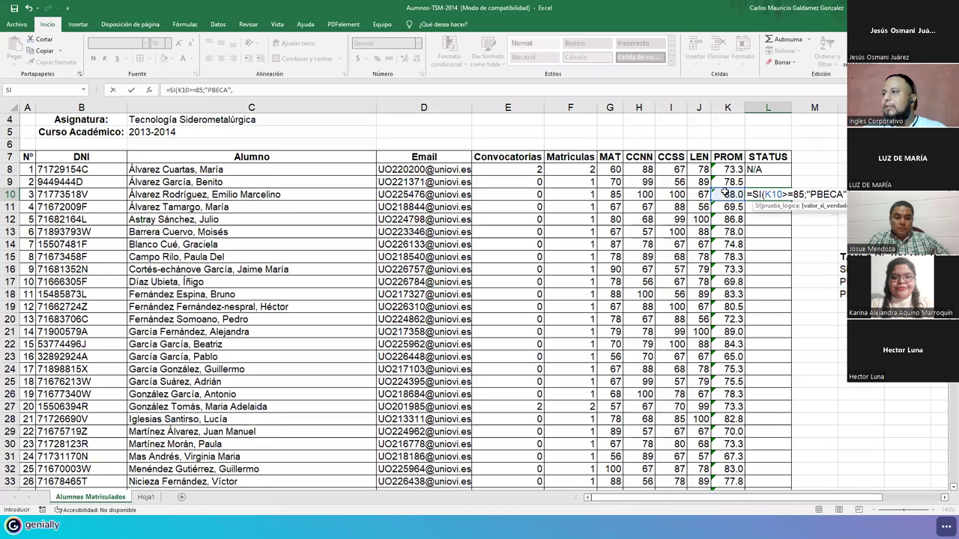
type(";\"N/")
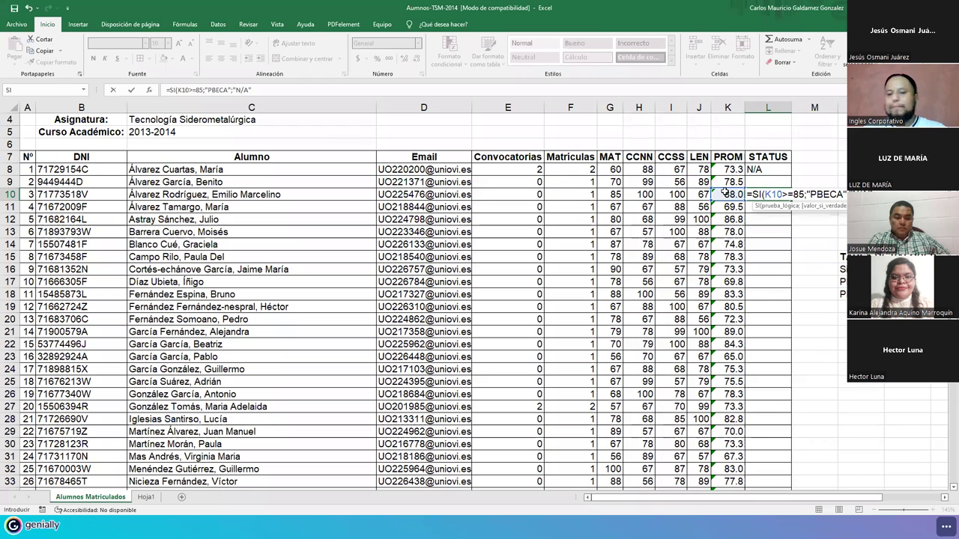
type("A\"")
key("Return")
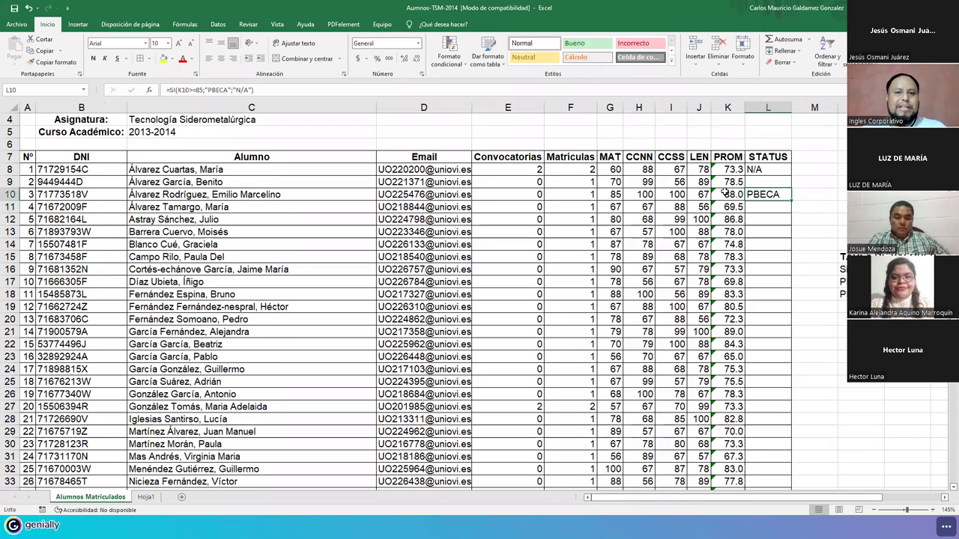
Copy the STATUS formula from L8 into the cell below it, L9
left_click(766, 170)
key("ctrl+c")
key("Down")
key("Return")
Examine the logical test K10>=85 inside the L10 formula without changing it
left_click(759, 195)
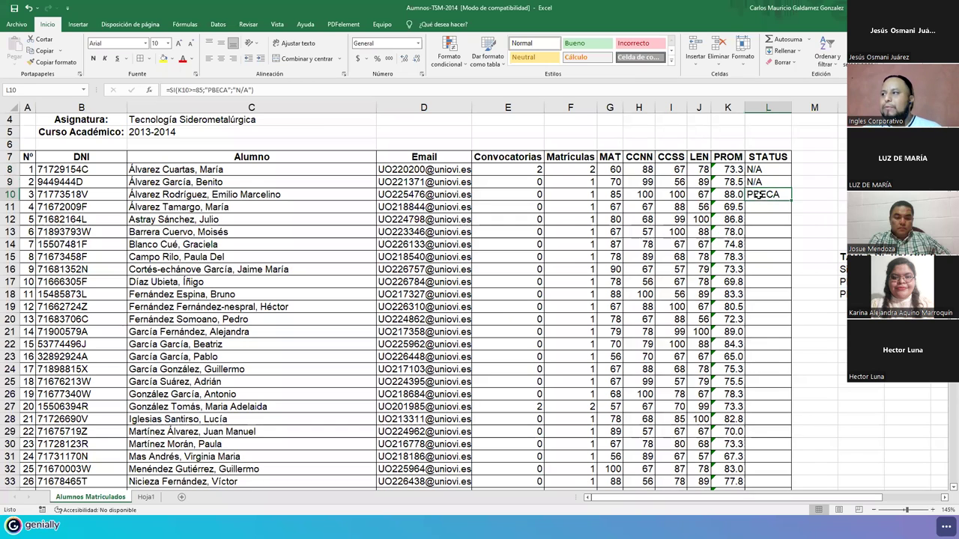
double_click(759, 195)
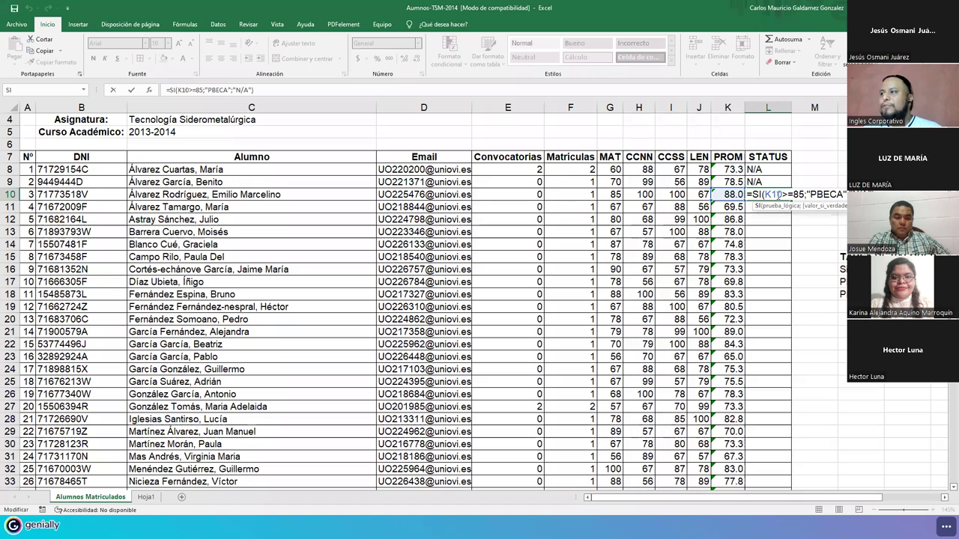
left_click_drag(764, 195, 804, 194)
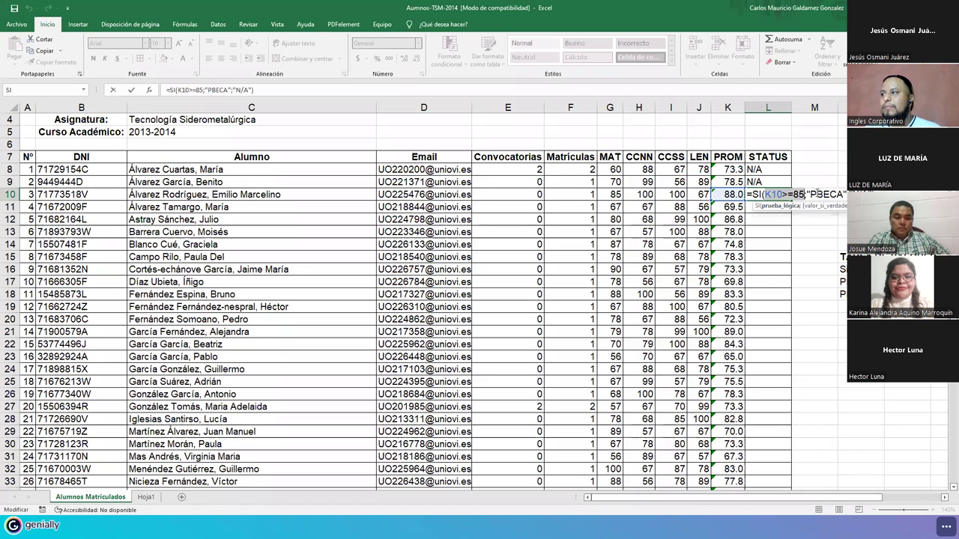
left_click(807, 195)
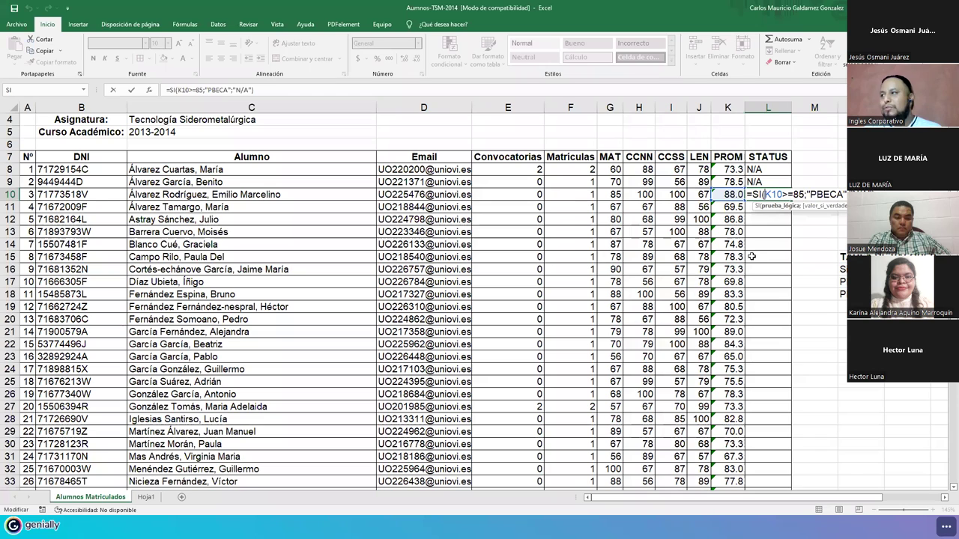
key("Return")
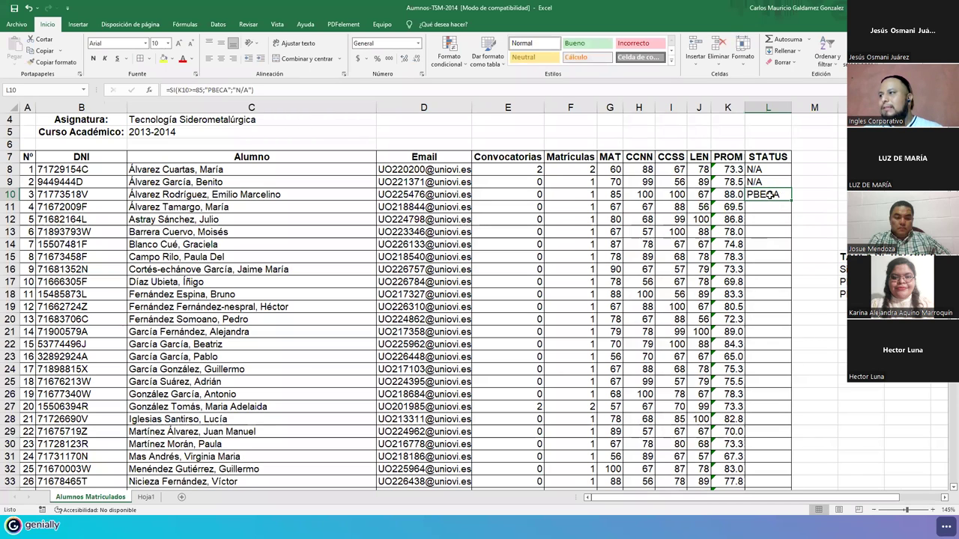
Fill the L8 formula down the STATUS column to the last student in row 48
left_click(773, 172)
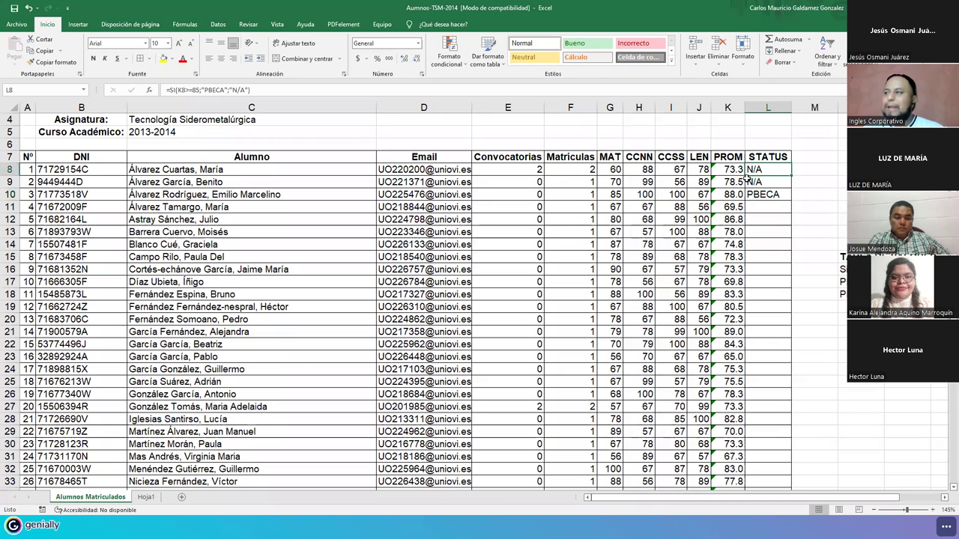
left_click_drag(791, 174, 769, 481)
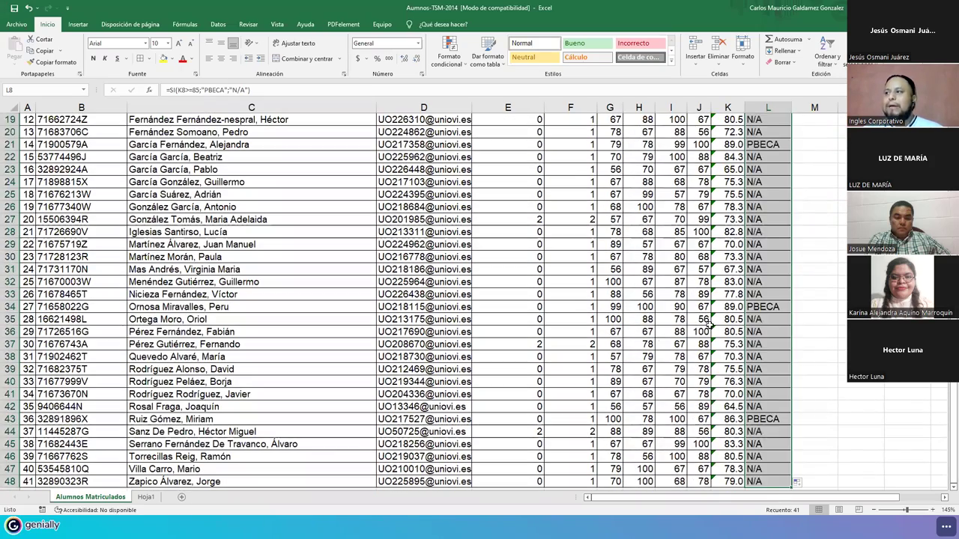
scroll(771, 303, "up", 4)
scroll(771, 303, "up", 3)
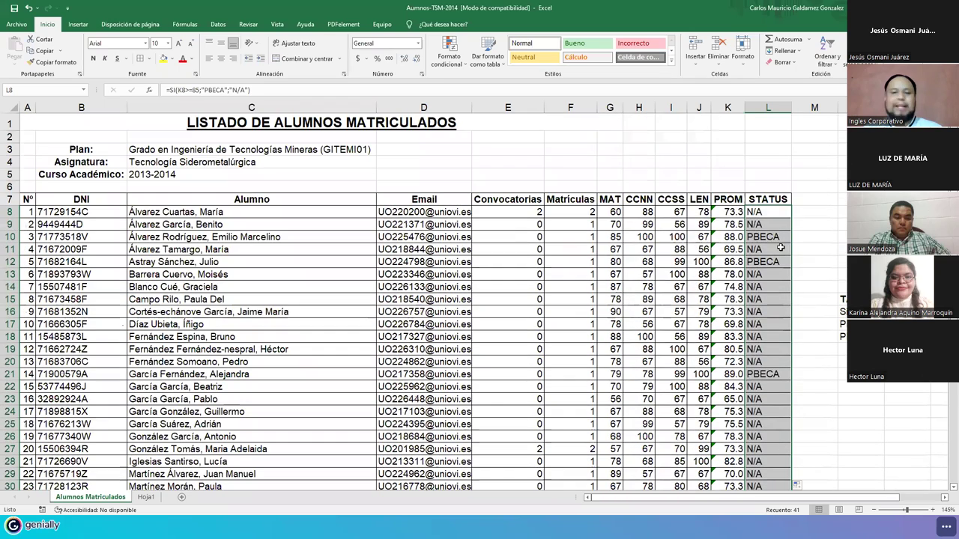
left_click(767, 212)
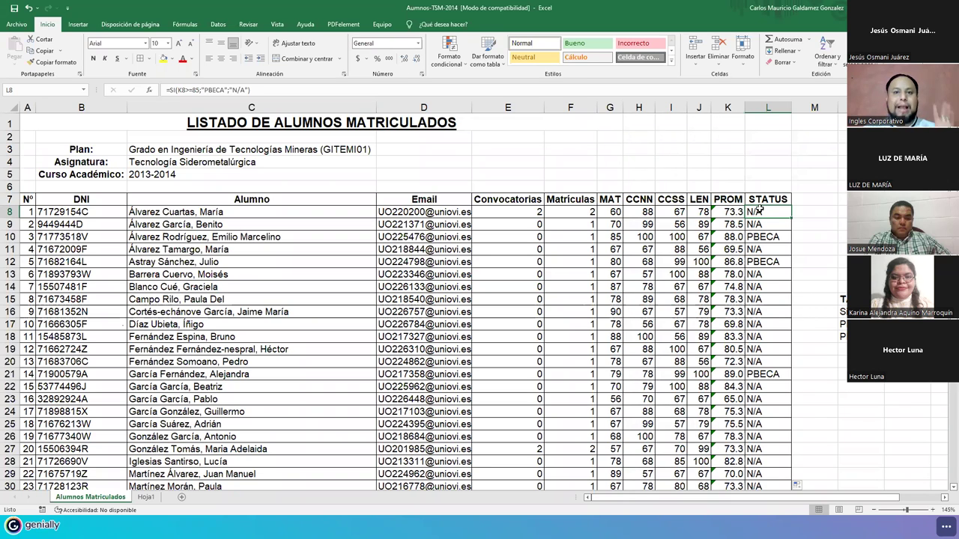
left_click_drag(759, 212, 768, 311)
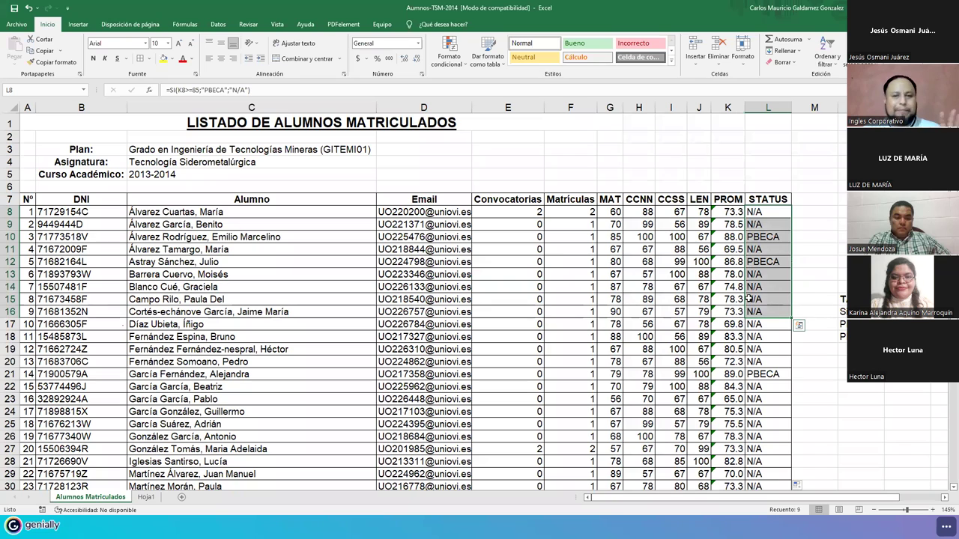
left_click(750, 298)
left_click_drag(766, 215, 768, 311)
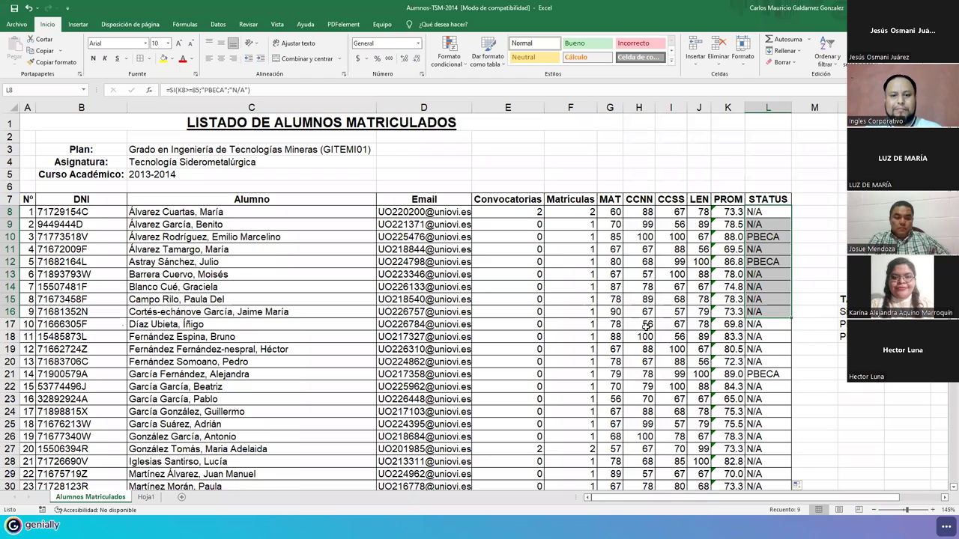
left_click(700, 262)
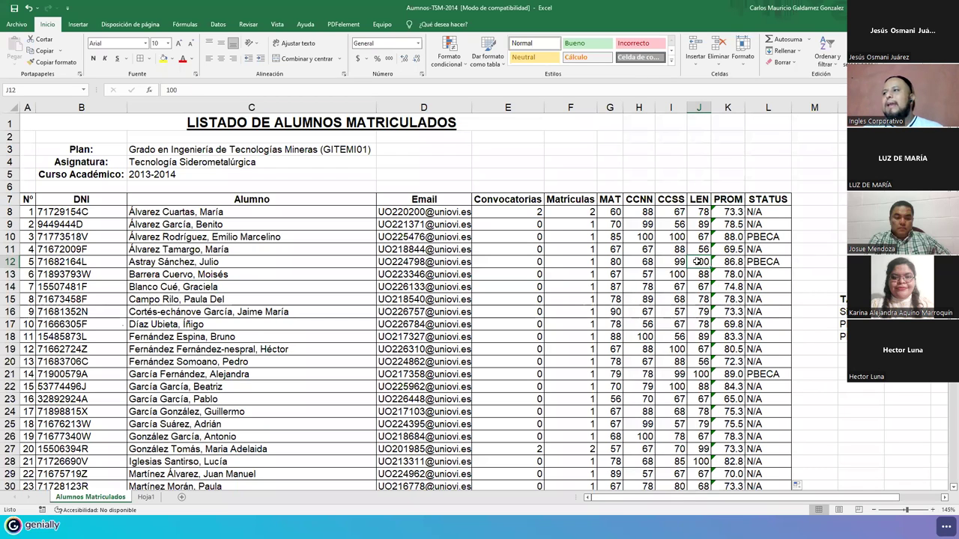
left_click(760, 213)
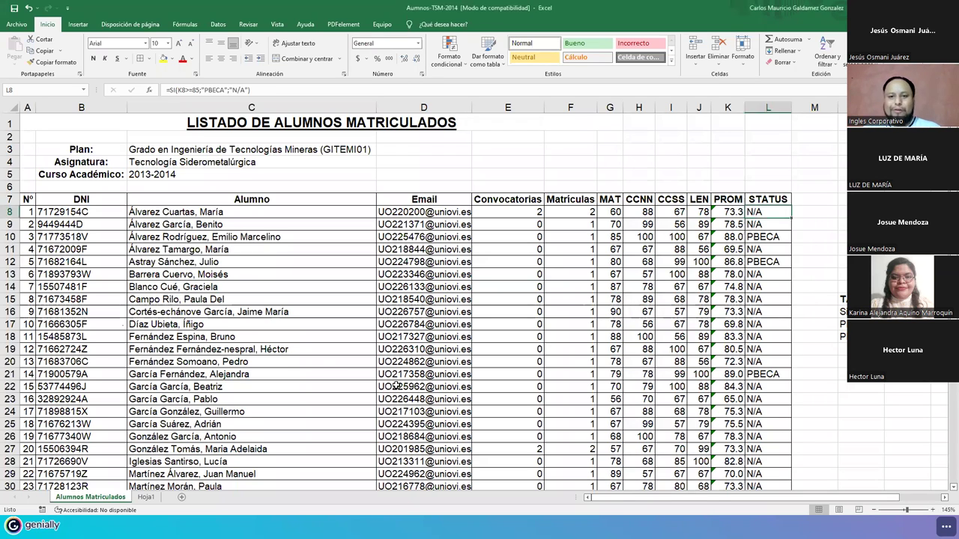
left_click(397, 387)
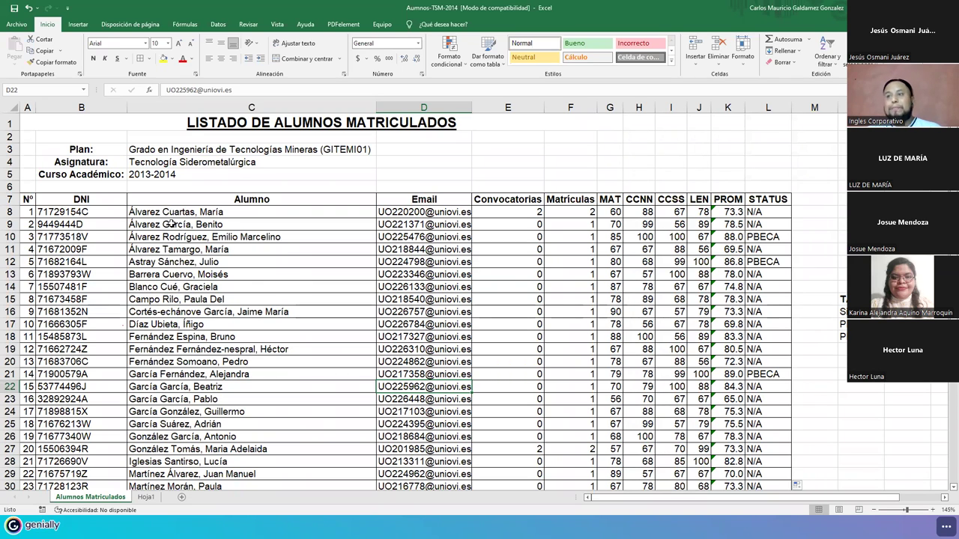
Convert the student list A7:L48 into a table with headers
left_click(86, 219)
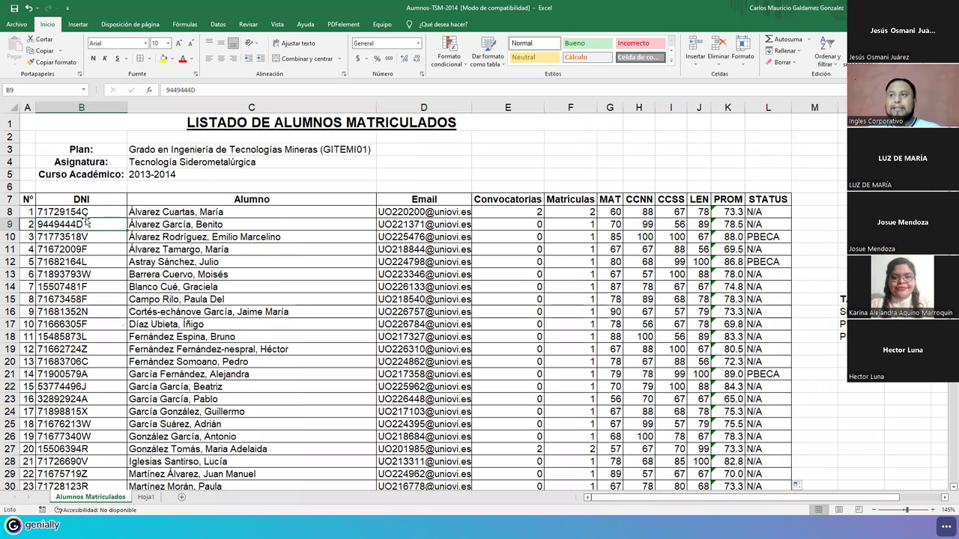
left_click(78, 24)
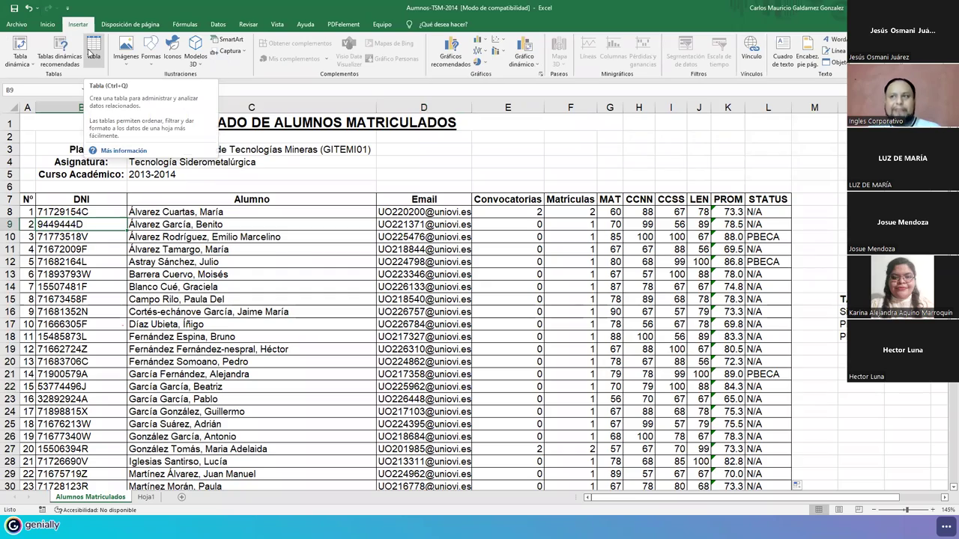
left_click(92, 51)
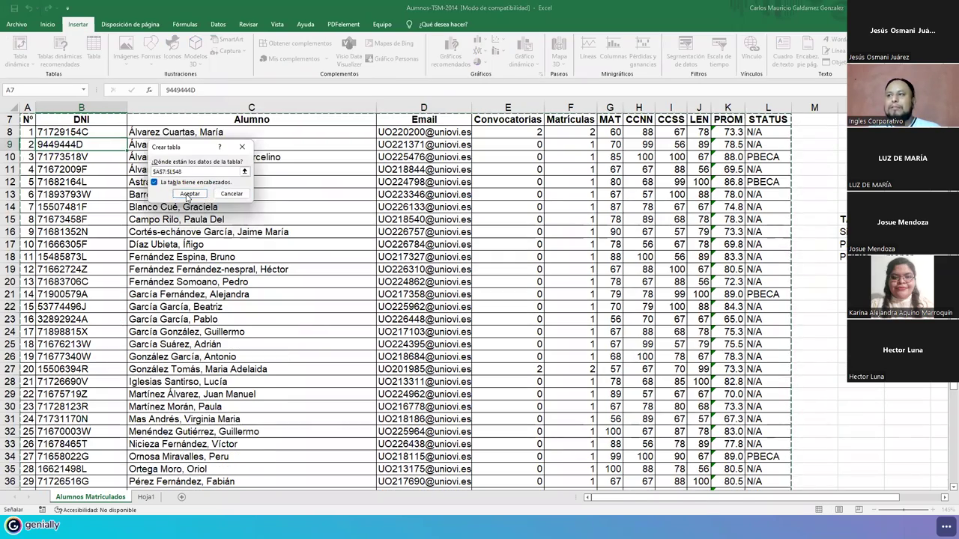
left_click(190, 194)
left_click(705, 303)
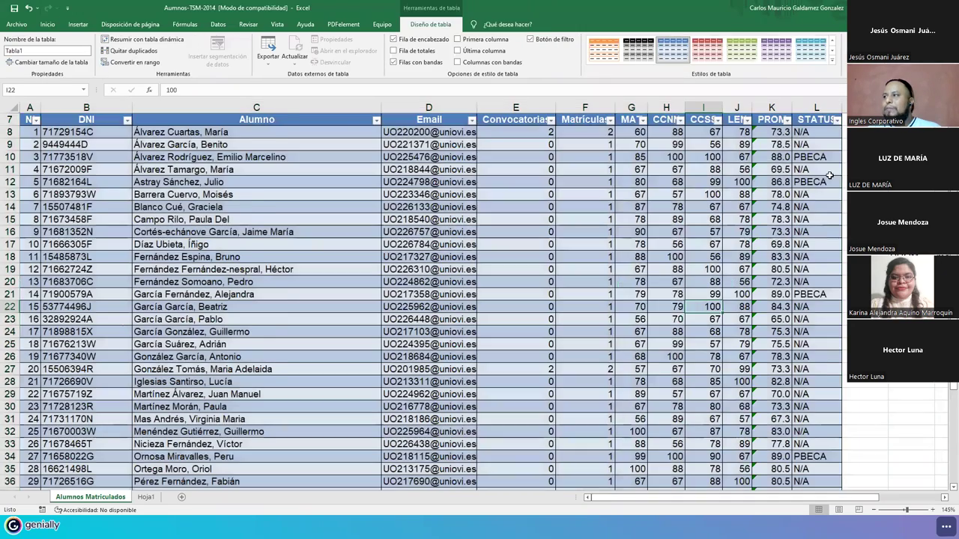
Filter the table's STATUS column to show only the PBECA rows
scroll(705, 303, "up", 2)
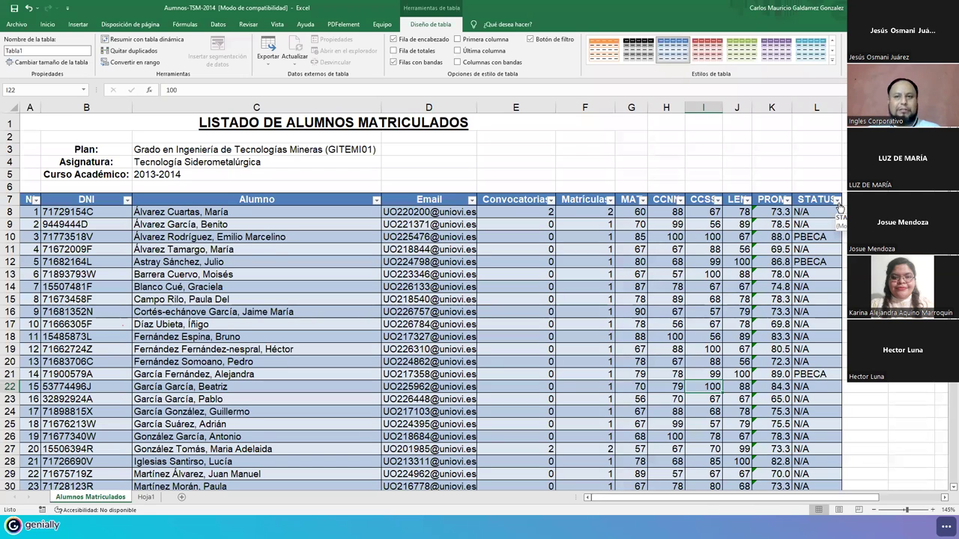
left_click(837, 200)
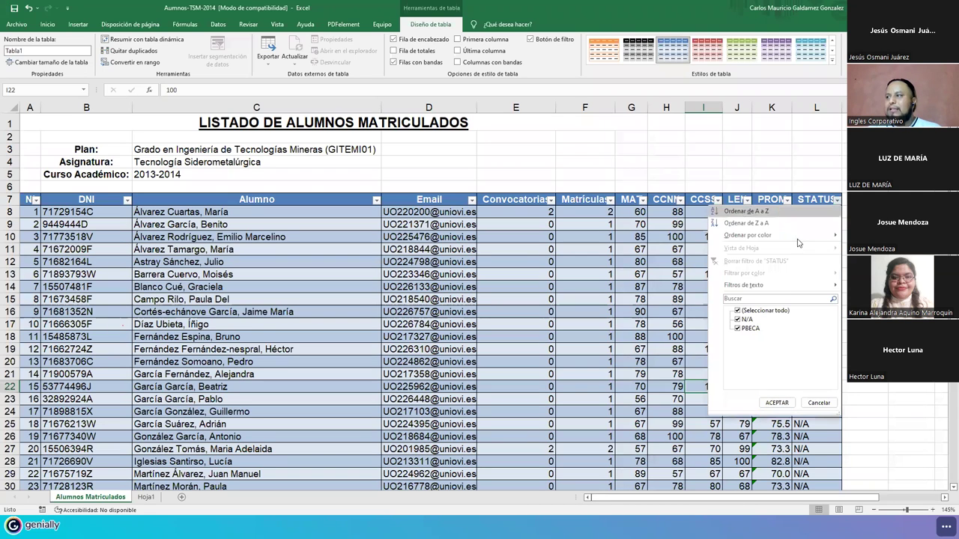
left_click(738, 310)
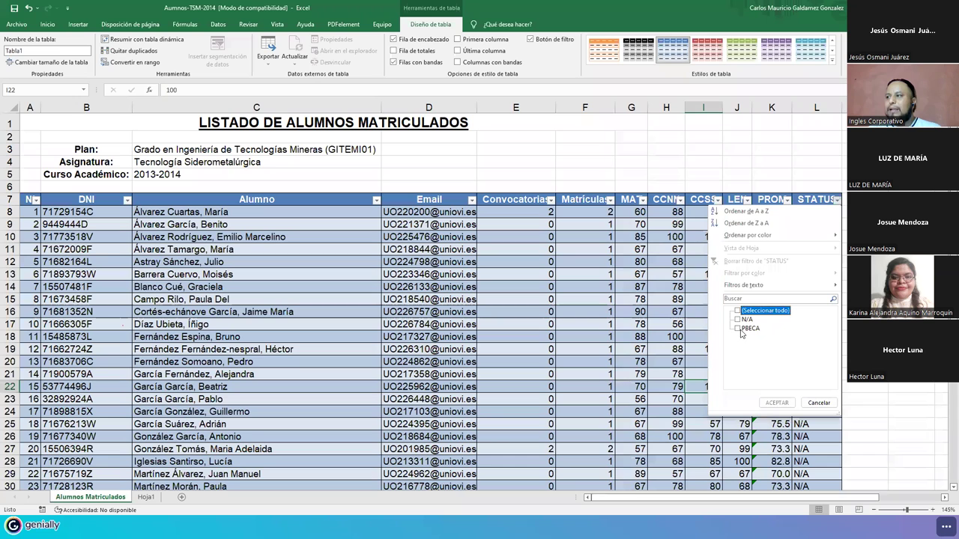
left_click(737, 328)
left_click(777, 403)
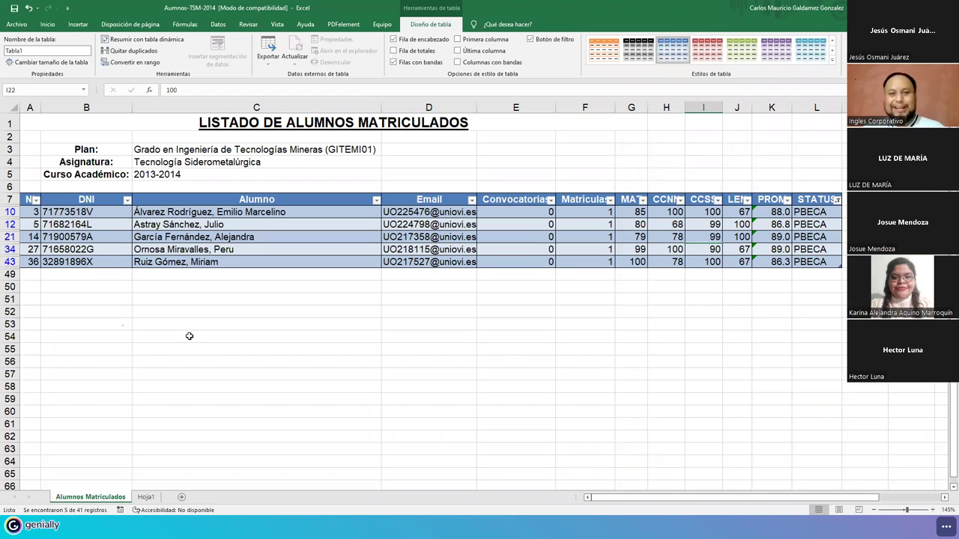
Undo the STATUS filter and the conversion of the student list into a table
key("ctrl+z")
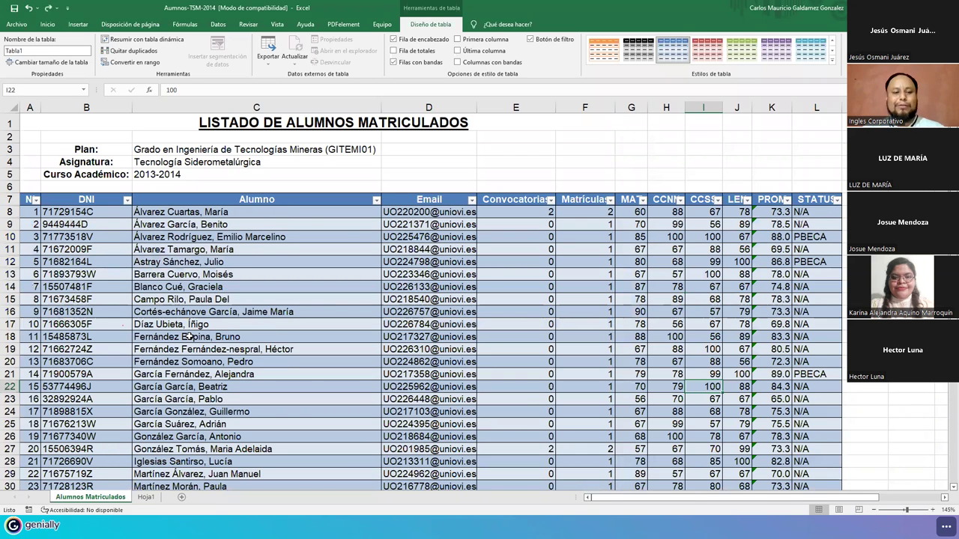
key("ctrl+z")
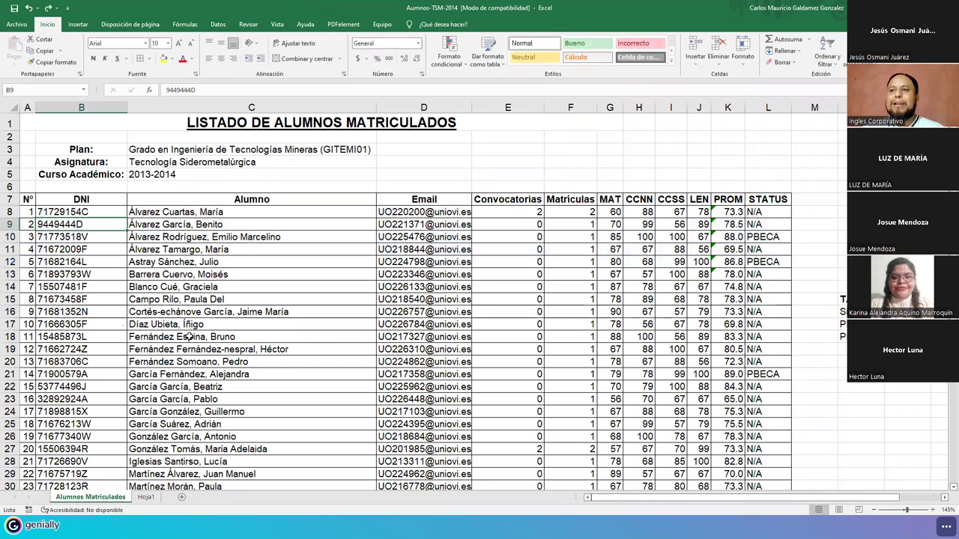
left_click(193, 287)
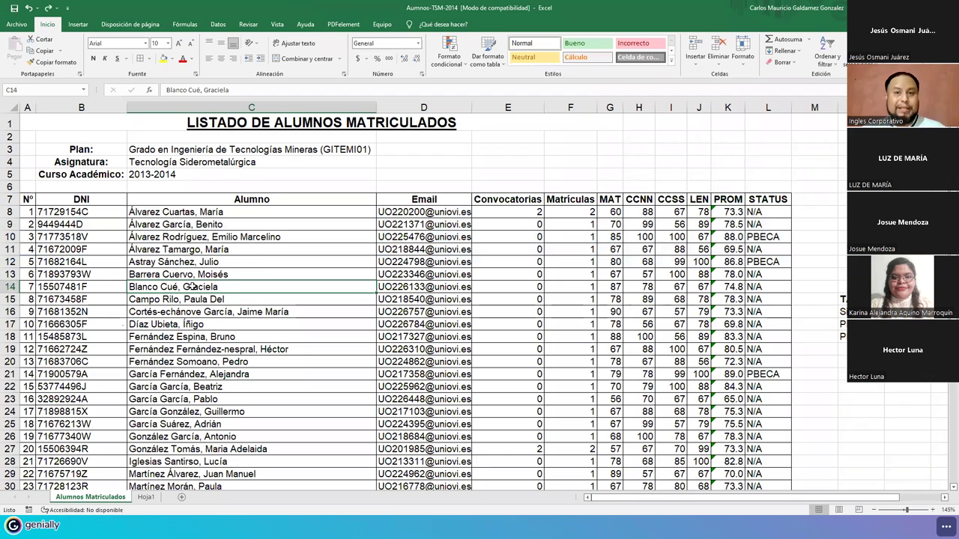
left_click(219, 351)
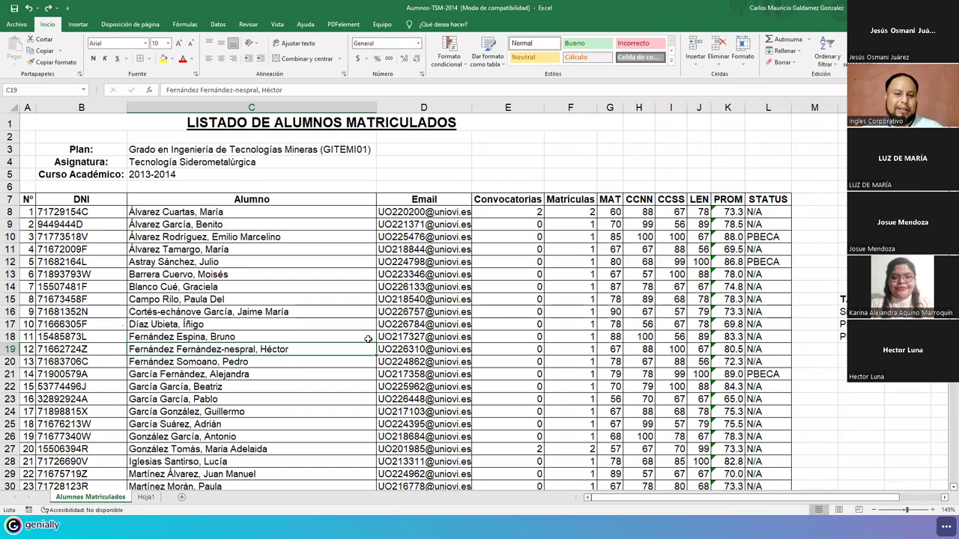
Select the STATUS cells L8:L17 to review the SI formula and its results
left_click(582, 306)
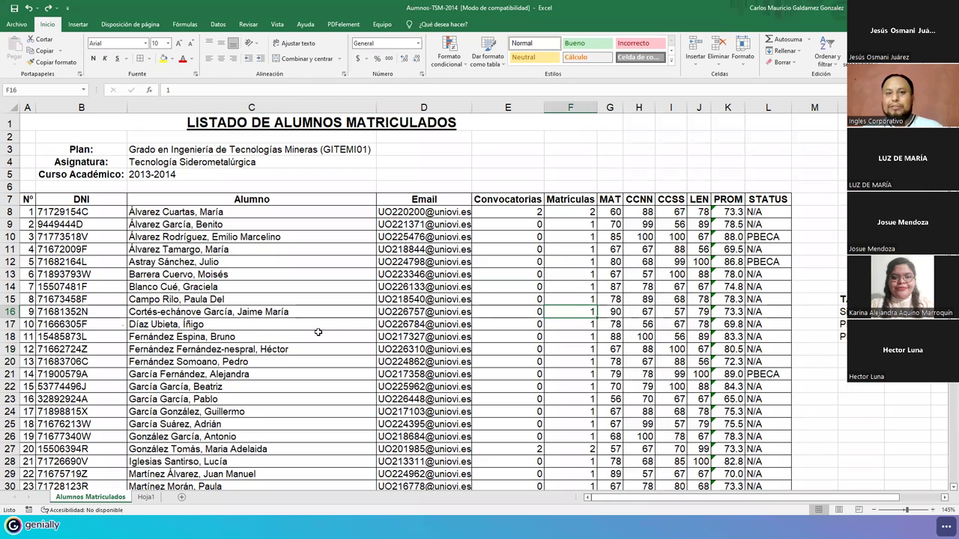
left_click_drag(758, 213, 766, 317)
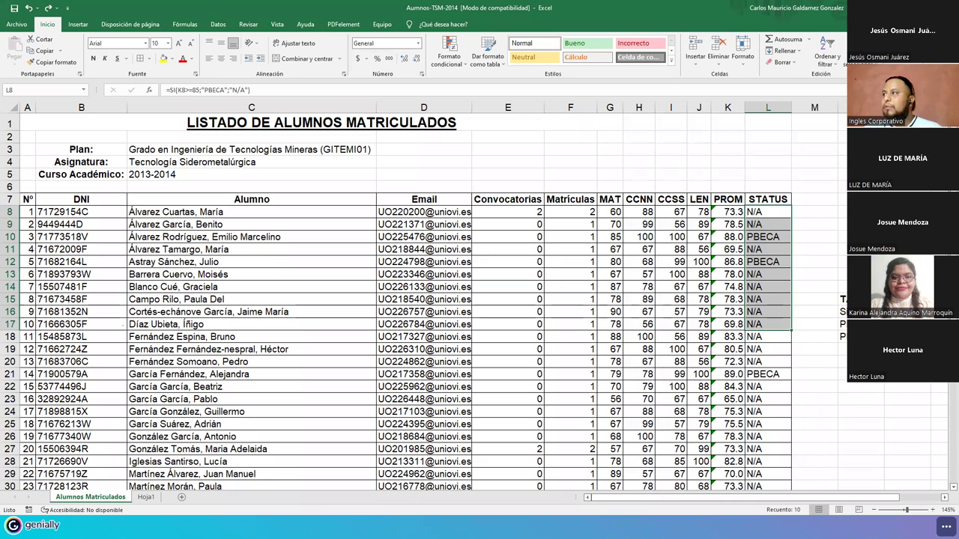
Switch to the Genially presentation and advance past the practical exercise slides to the Preguntas slide
key("Right")
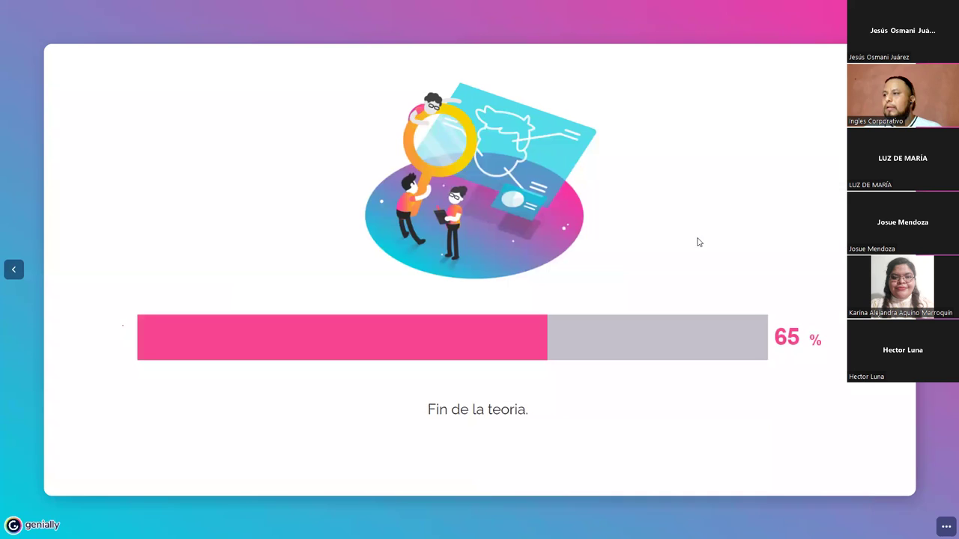
key("Right")
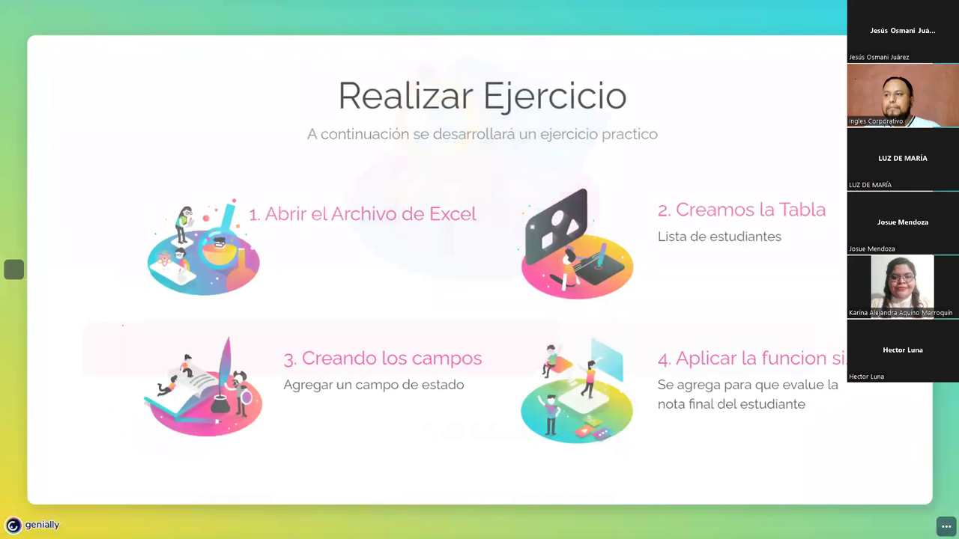
key("Right")
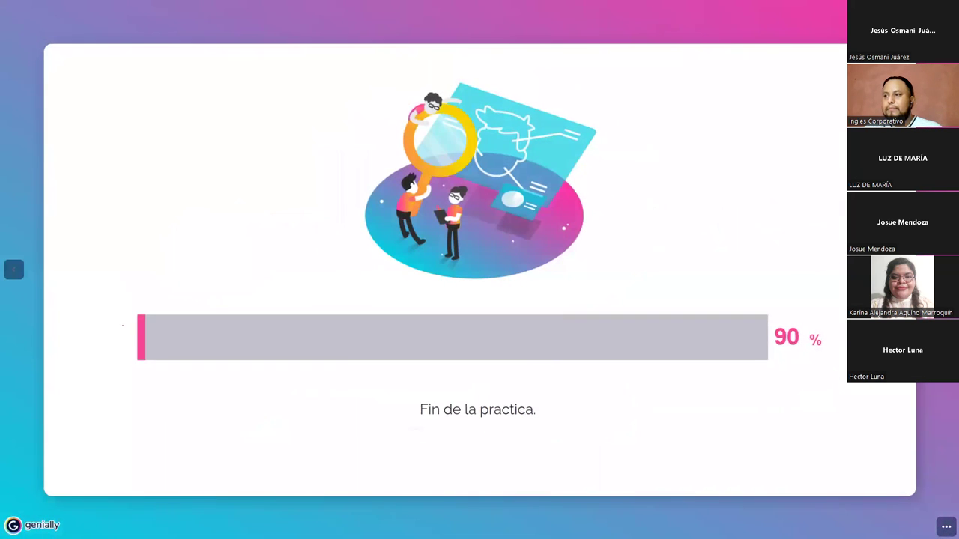
key("Right")
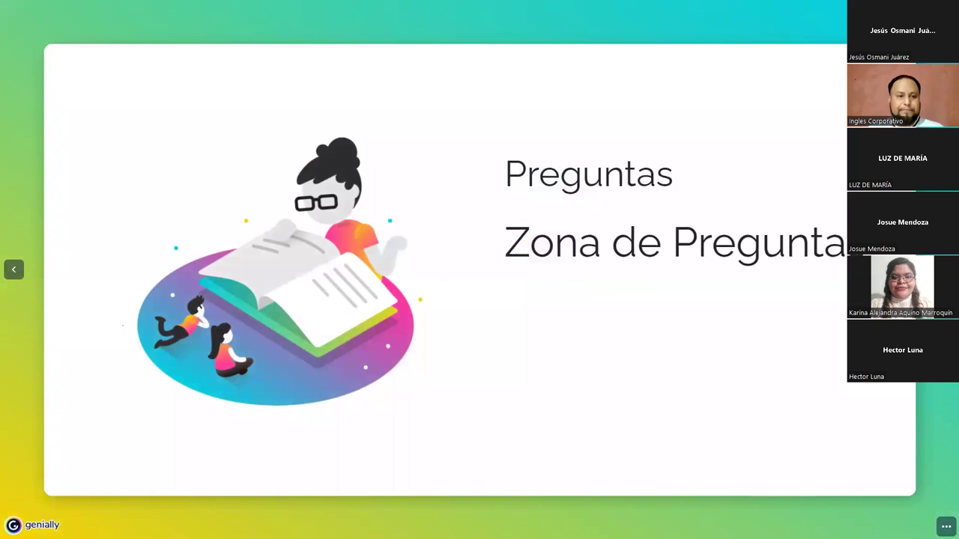